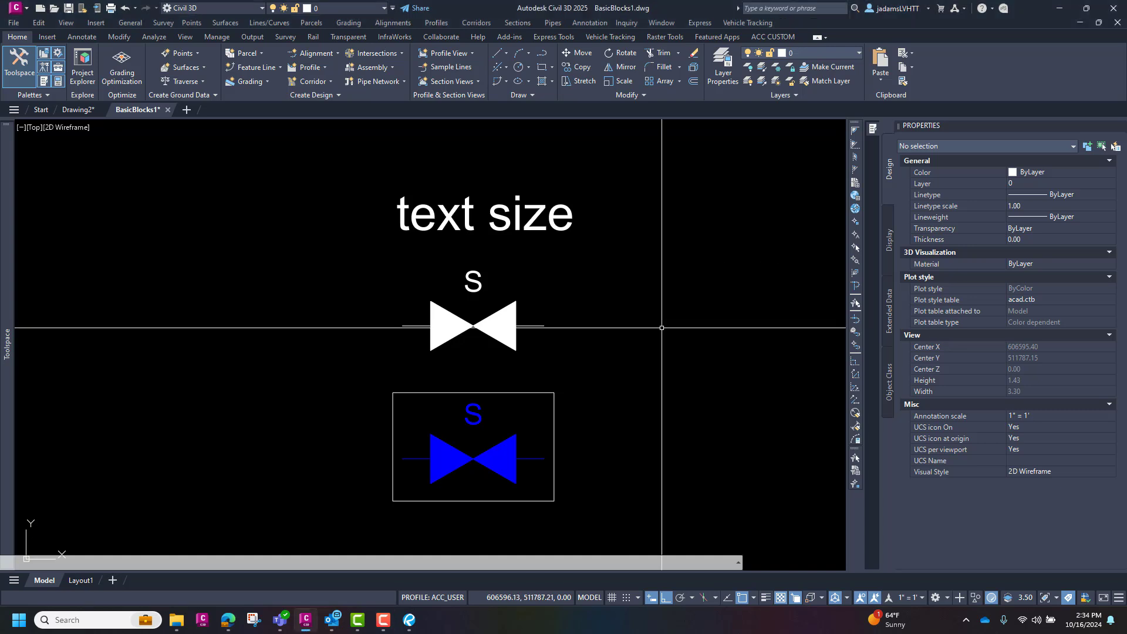
Step: Frame the valve symbols, then select and deselect the text size note and the white valve
{"action": "middle_click_drag", "start_coordinate": [577, 294], "coordinate": [622, 303]}
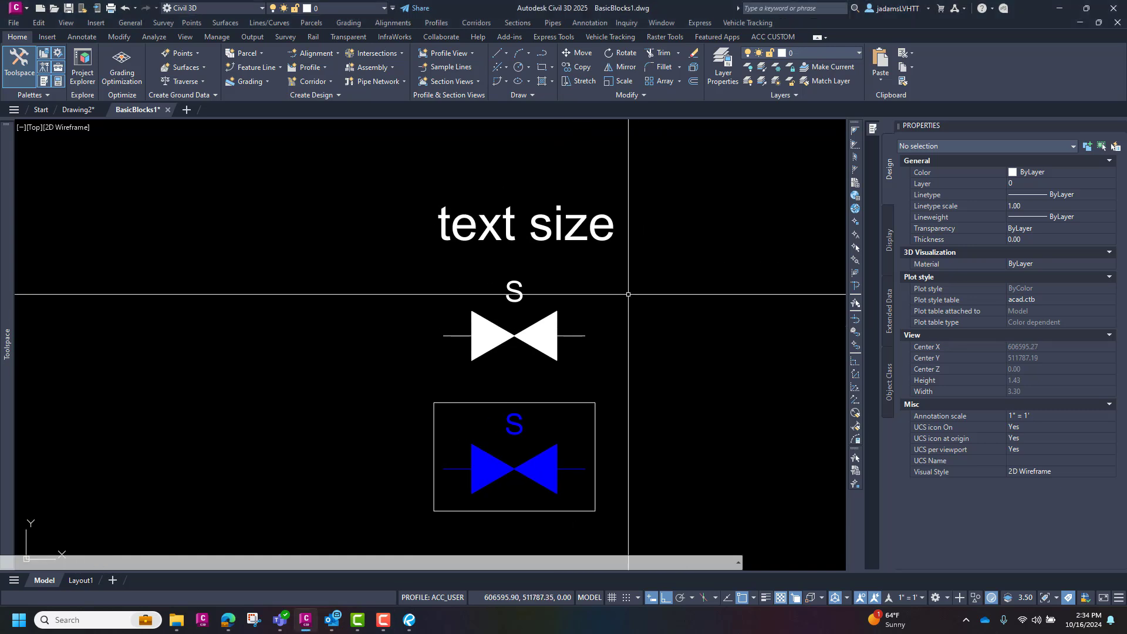
{"action": "left_click", "coordinate": [614, 215]}
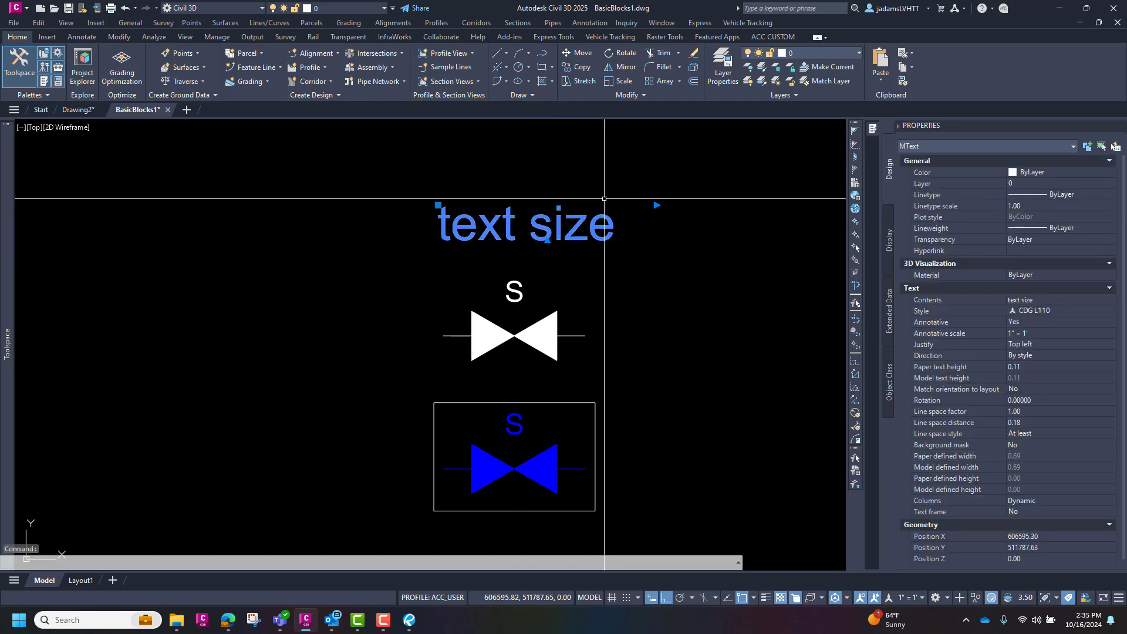
{"action": "key", "text": "Escape"}
{"action": "key", "text": "Escape"}
{"action": "left_click", "coordinate": [552, 349]}
{"action": "key", "text": "Escape"}
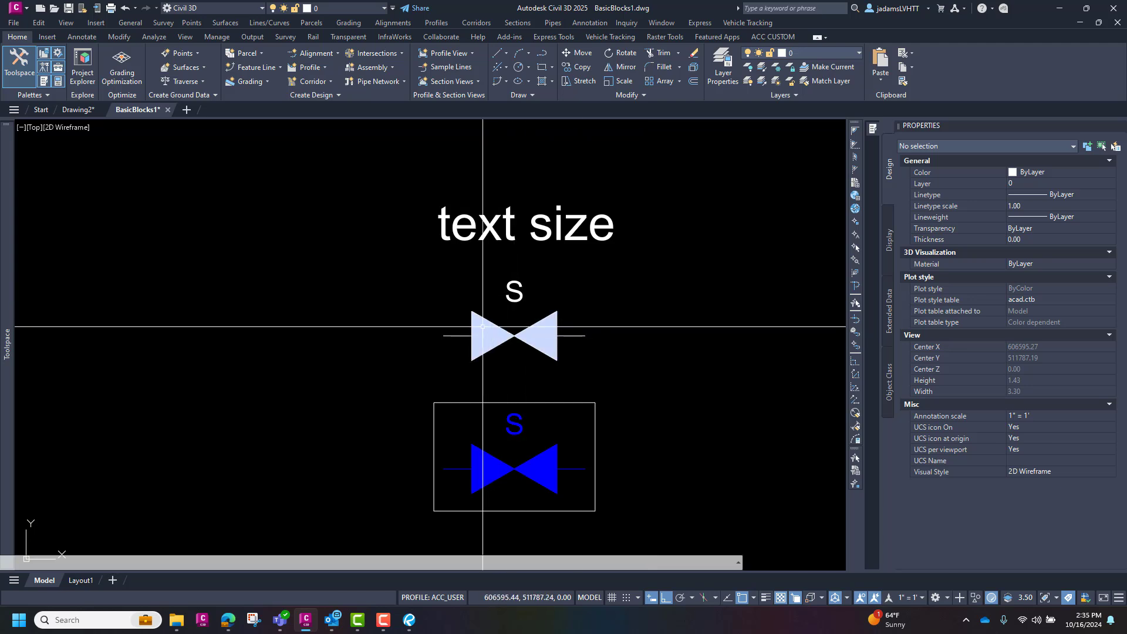
{"action": "left_click", "coordinate": [513, 339]}
{"action": "key", "text": "Escape"}
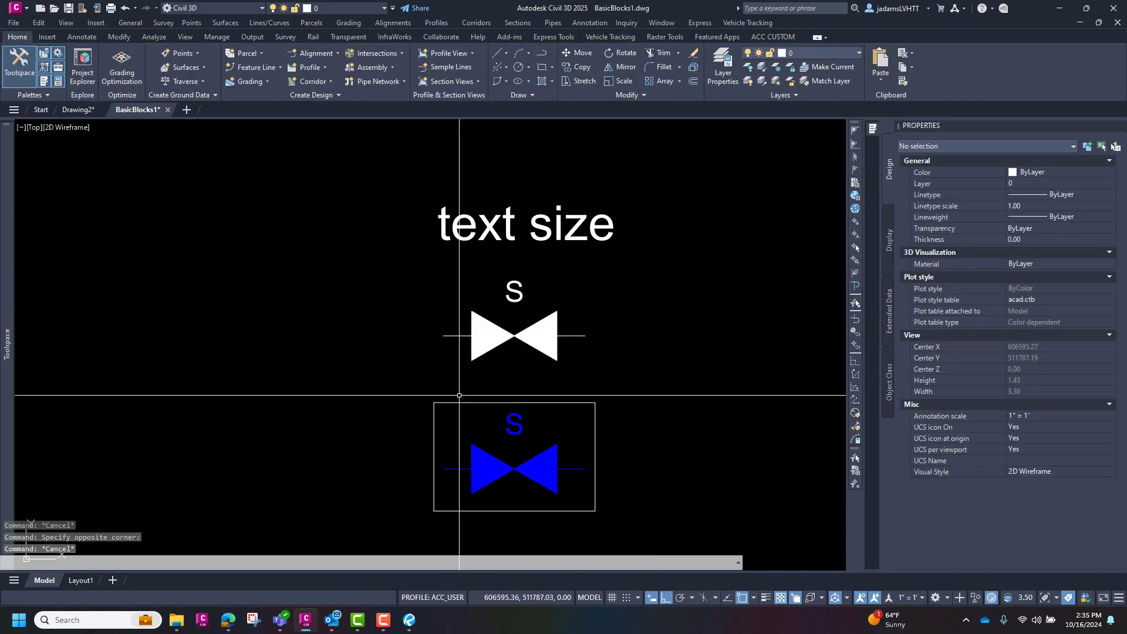
Step: Select and deselect the blue valve parts and the white valve's solid fill
{"action": "left_click", "coordinate": [455, 404]}
{"action": "key", "text": "Escape"}
{"action": "left_click", "coordinate": [492, 454]}
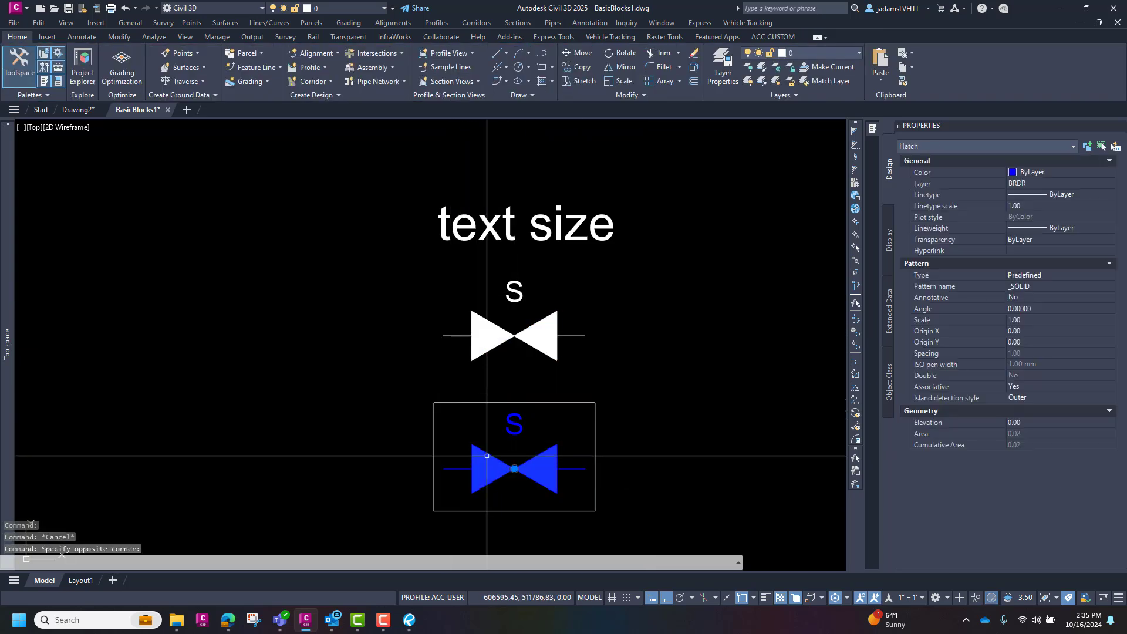
{"action": "key", "text": "Escape"}
{"action": "left_click", "coordinate": [564, 426]}
{"action": "key", "text": "Escape"}
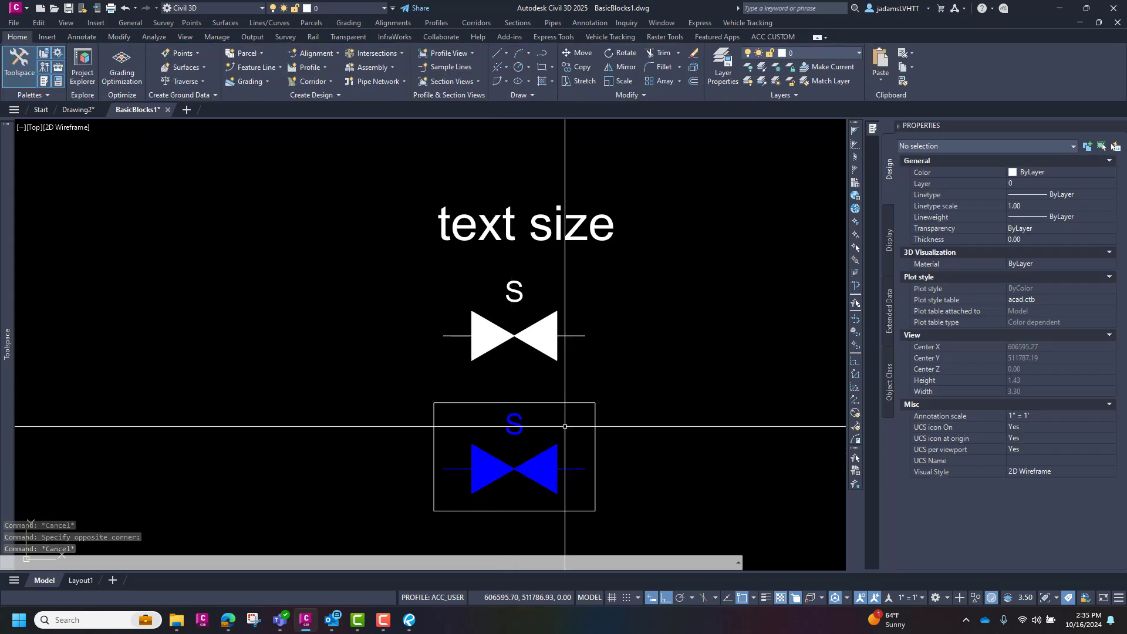
{"action": "middle_click_drag", "start_coordinate": [612, 365], "coordinate": [587, 365]}
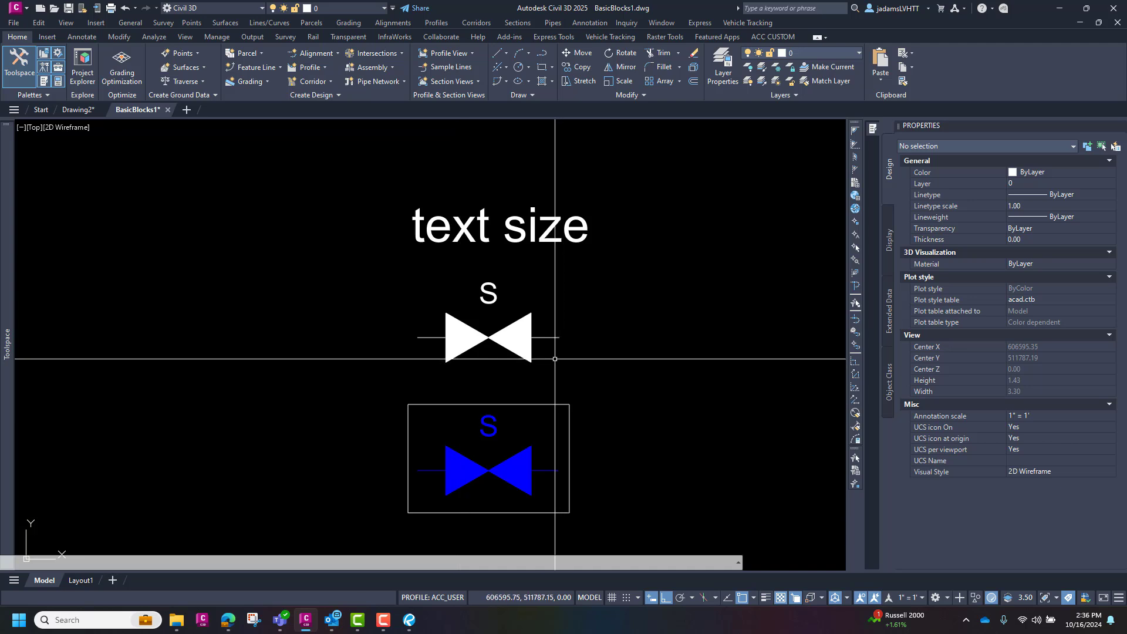
{"action": "left_click", "coordinate": [519, 341]}
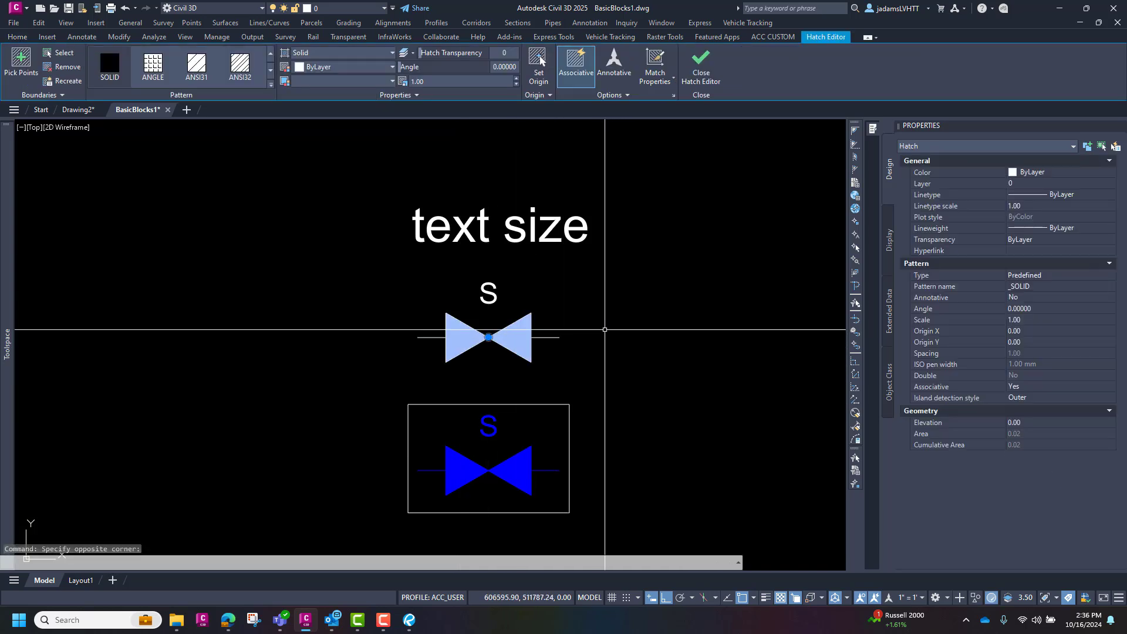
{"action": "key", "text": "Escape"}
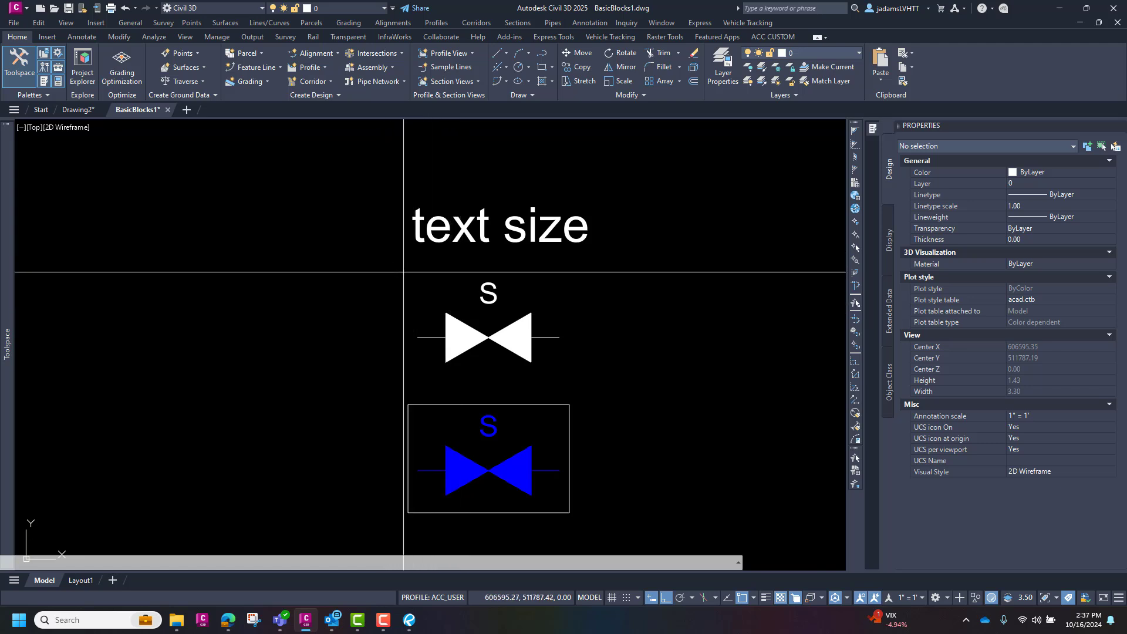
Step: Window-select the white valve and S label into annotative block 'test valve 0', based at the valve centre
{"action": "left_click", "coordinate": [403, 272]}
{"action": "left_click", "coordinate": [586, 372]}
{"action": "type", "text": "block"}
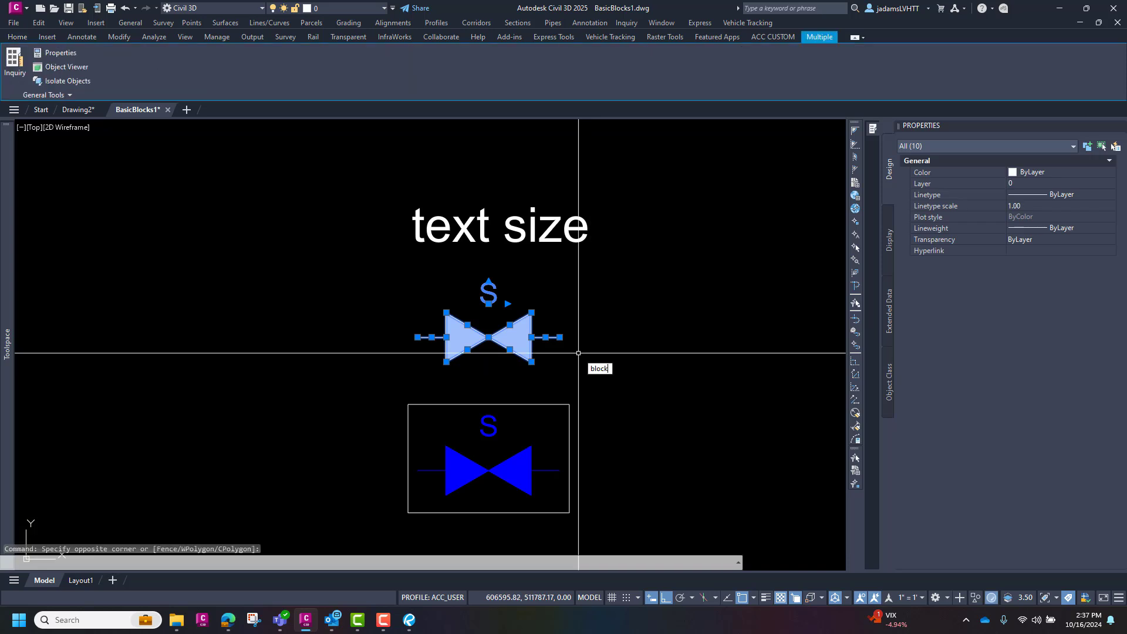
{"action": "key", "text": "Return"}
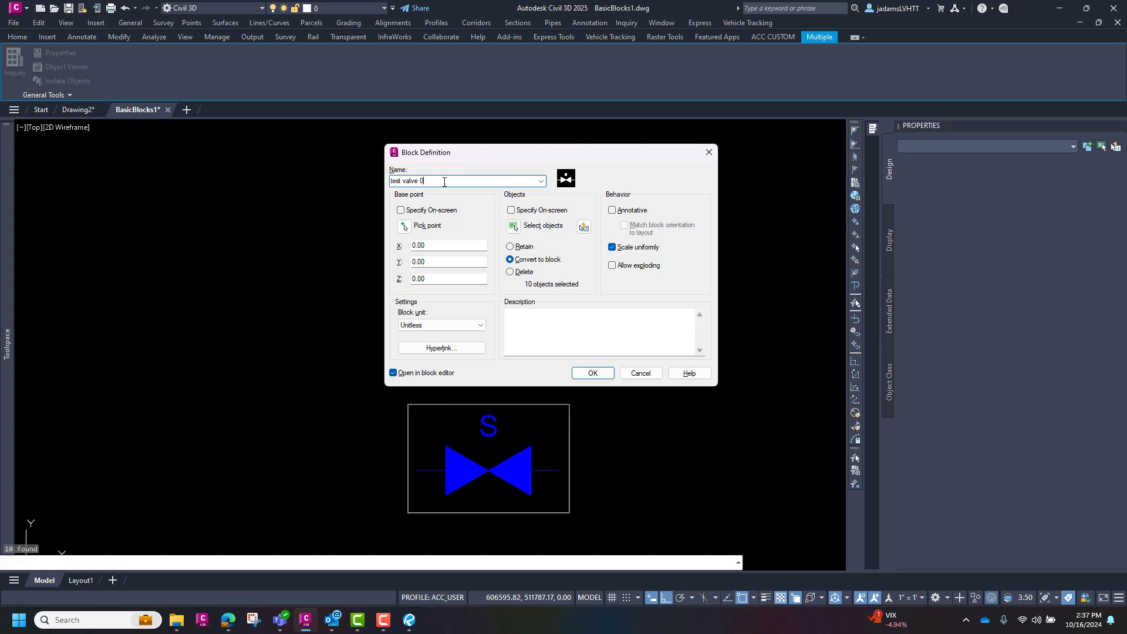
{"action": "left_click", "coordinate": [403, 226]}
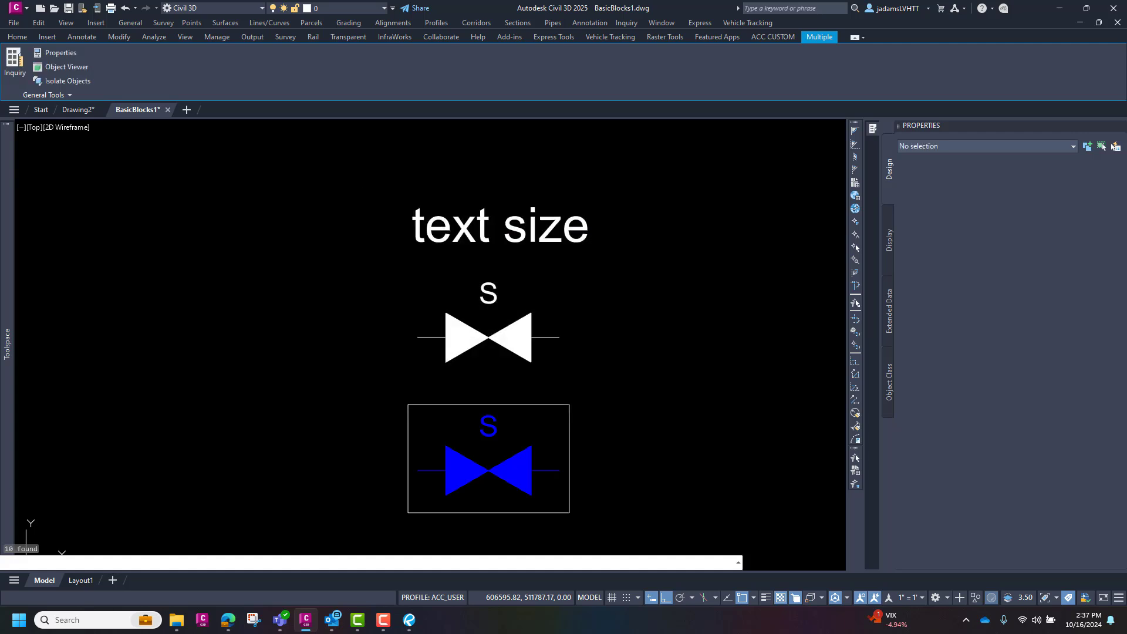
{"action": "left_click", "coordinate": [488, 338]}
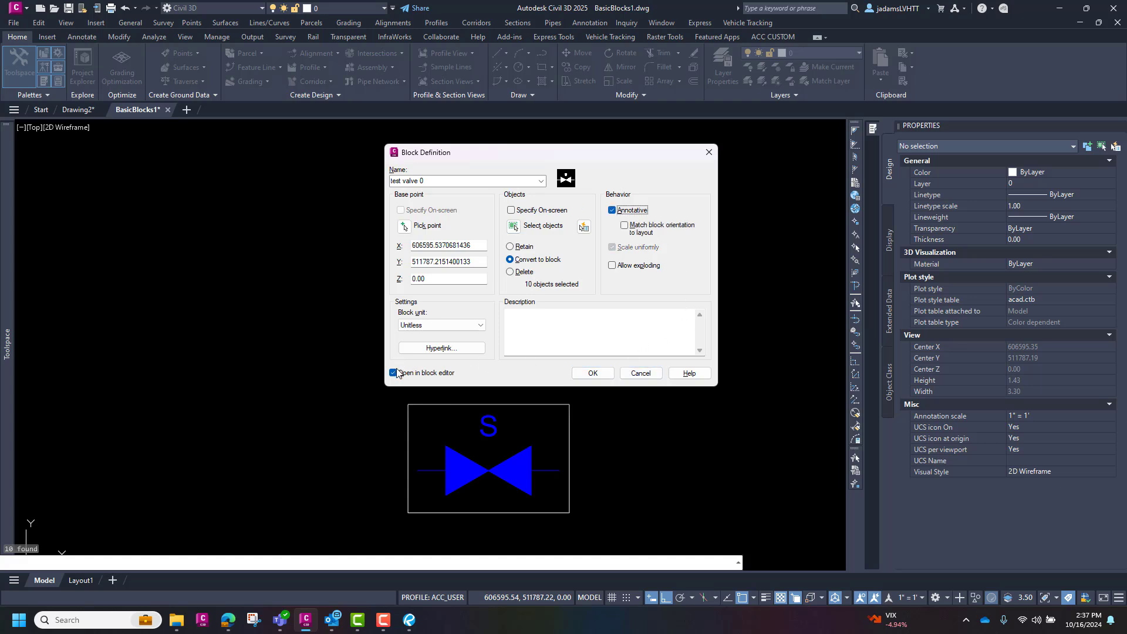
{"action": "left_click", "coordinate": [601, 378]}
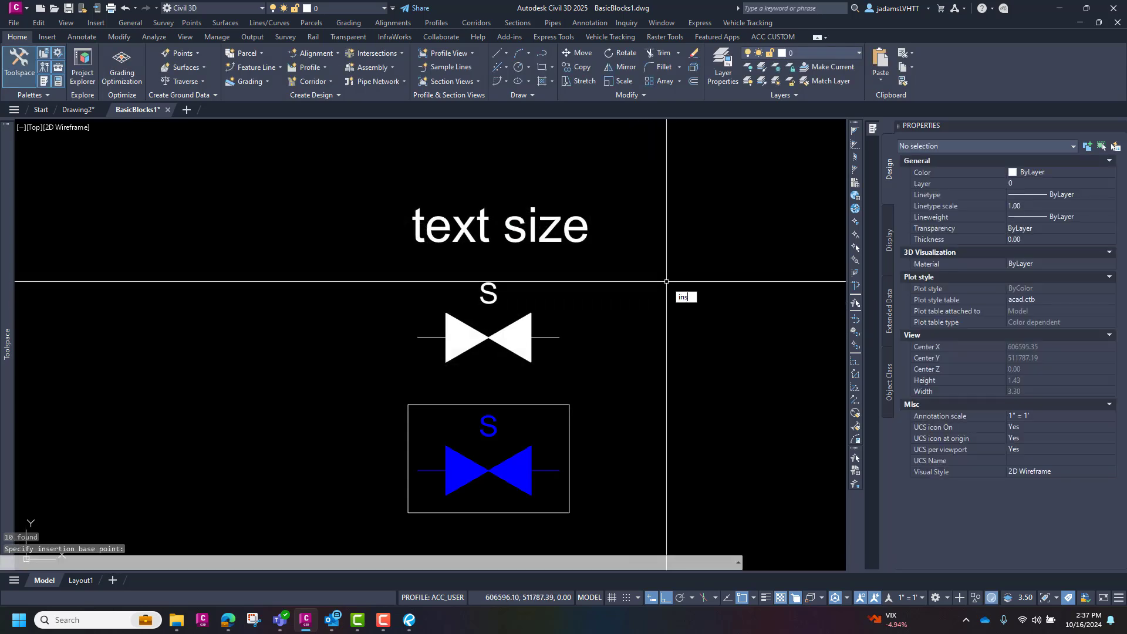
Step: Insert test valve 0 from the drawing's blocks to the right of the original valves
{"action": "type", "text": "ert"}
{"action": "key", "text": "Return"}
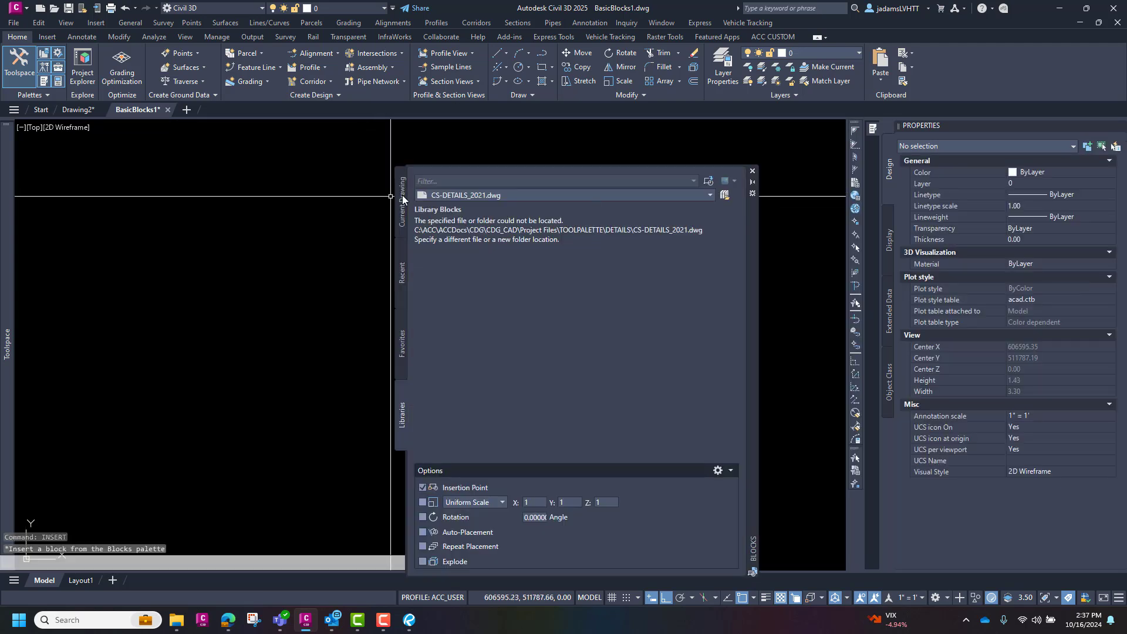
{"action": "left_click", "coordinate": [402, 198]}
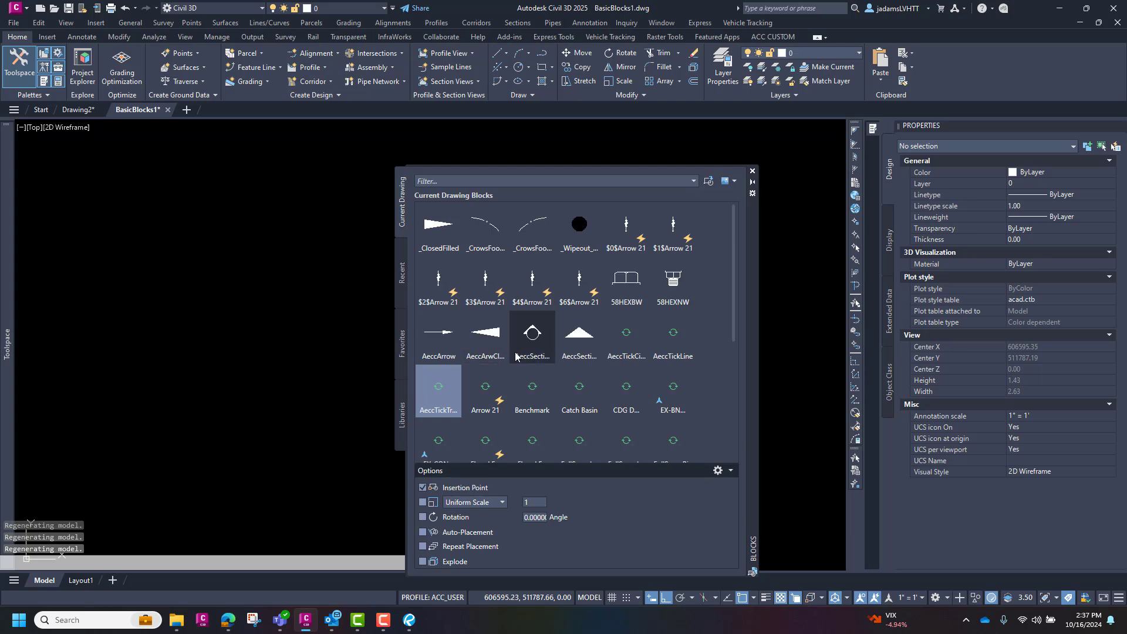
{"action": "scroll", "coordinate": [532, 351], "scroll_direction": "down", "scroll_amount": 1}
{"action": "scroll", "coordinate": [532, 351], "scroll_direction": "down", "scroll_amount": 1}
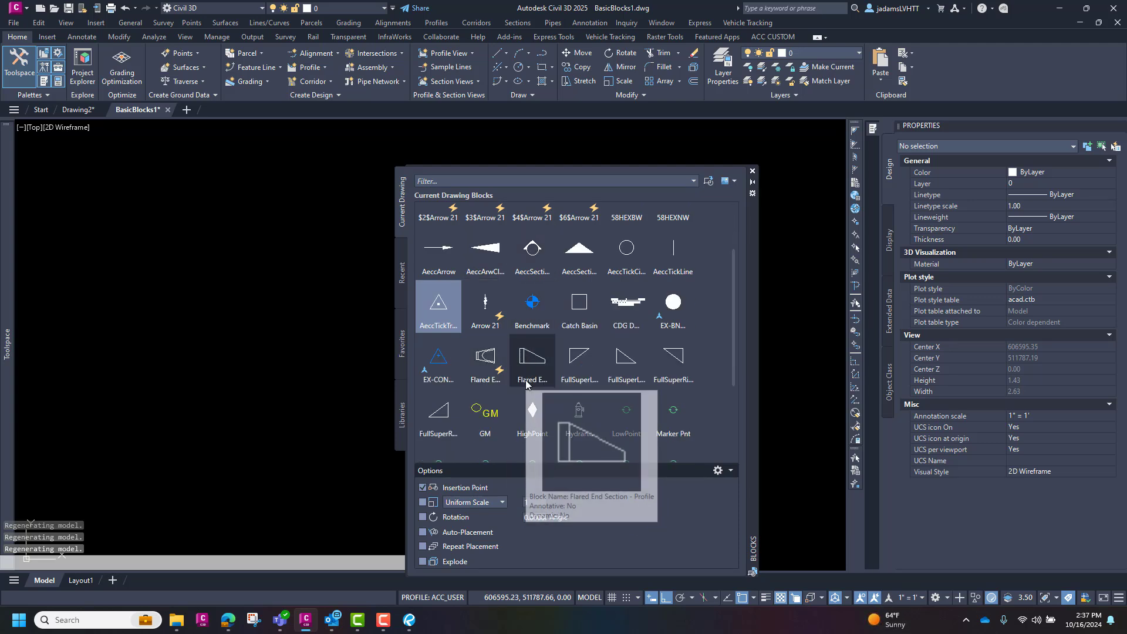
{"action": "scroll", "coordinate": [629, 390], "scroll_direction": "down", "scroll_amount": 2}
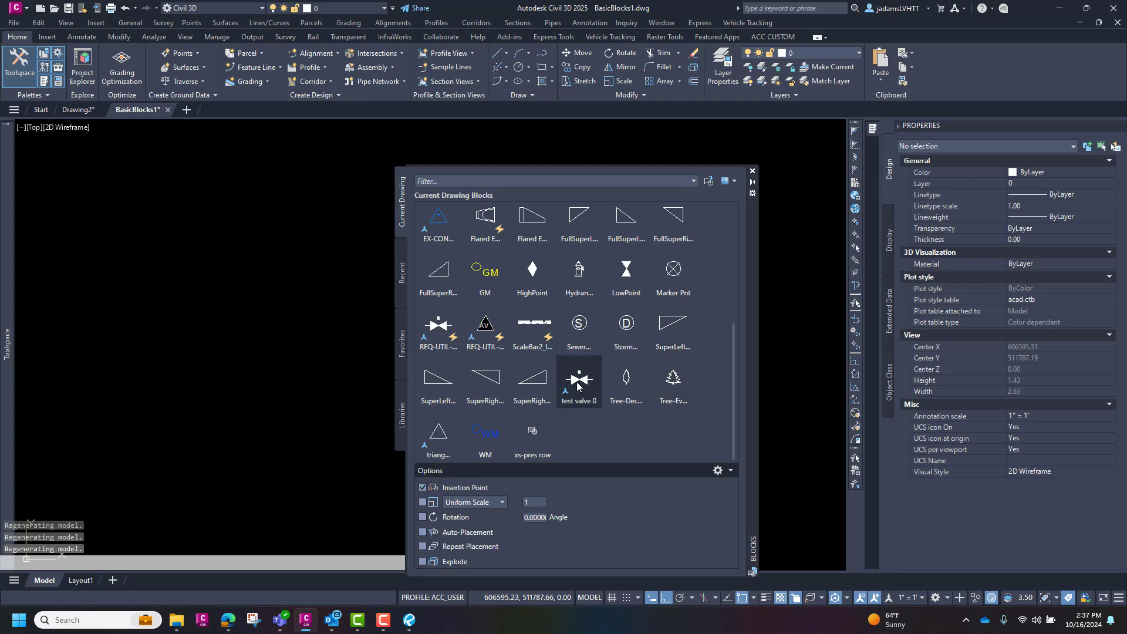
{"action": "mouse_move", "coordinate": [579, 383]}
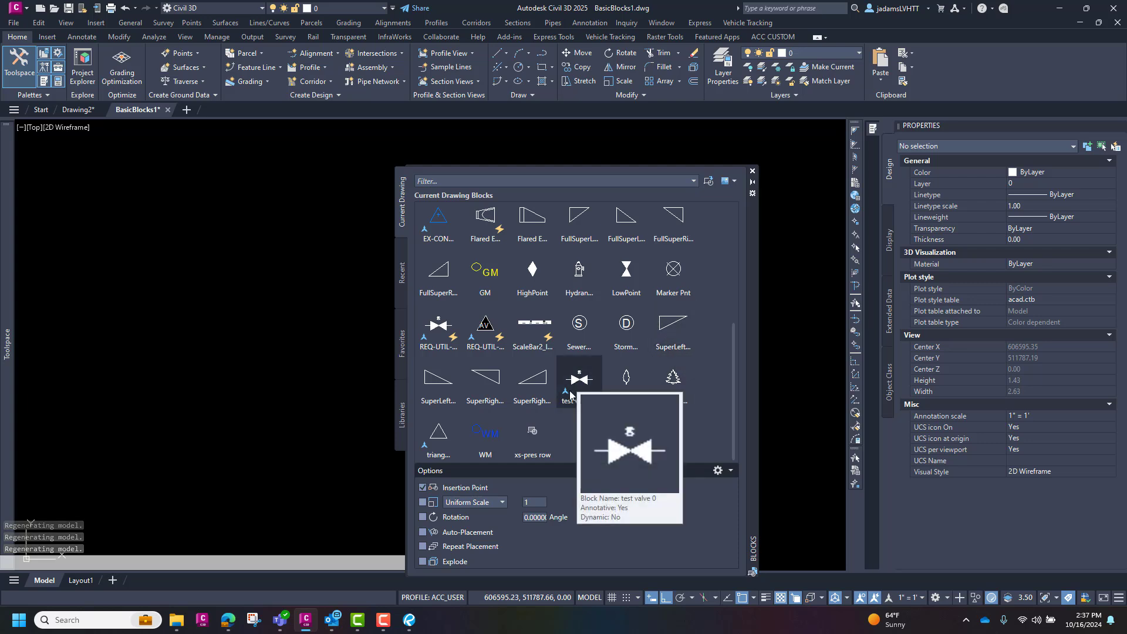
{"action": "left_click", "coordinate": [579, 383]}
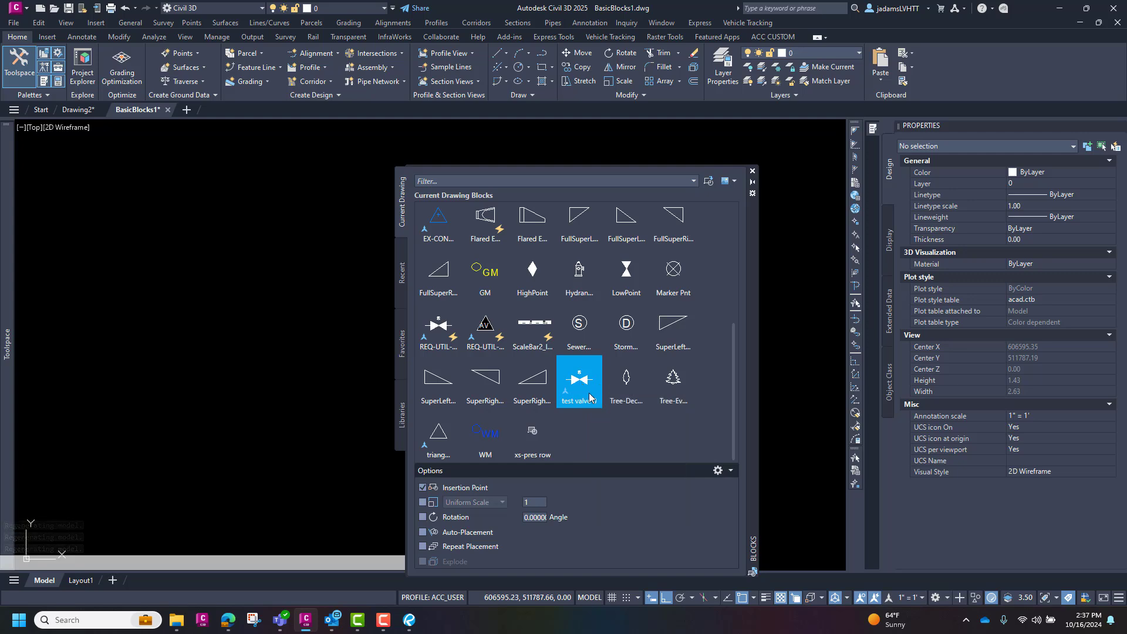
{"action": "left_click_drag", "start_coordinate": [751, 265], "coordinate": [504, 238]}
{"action": "left_click", "coordinate": [728, 333]}
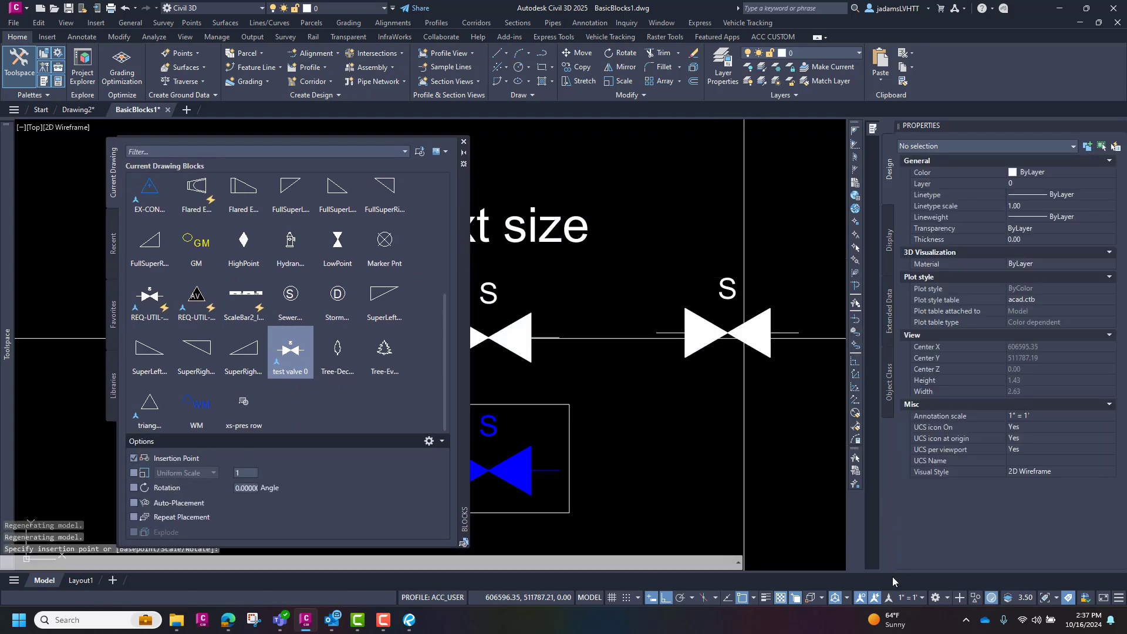
Step: Try annotation scale 1" = 30', undo it, and delete the inserted valve
{"action": "left_click", "coordinate": [911, 597]}
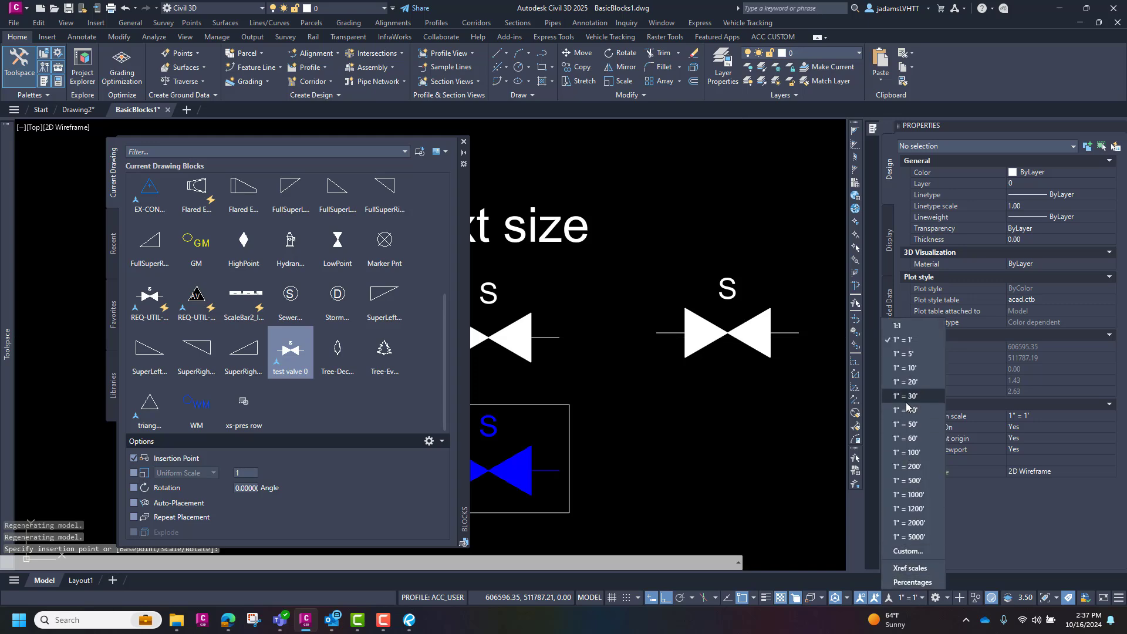
{"action": "left_click", "coordinate": [907, 397]}
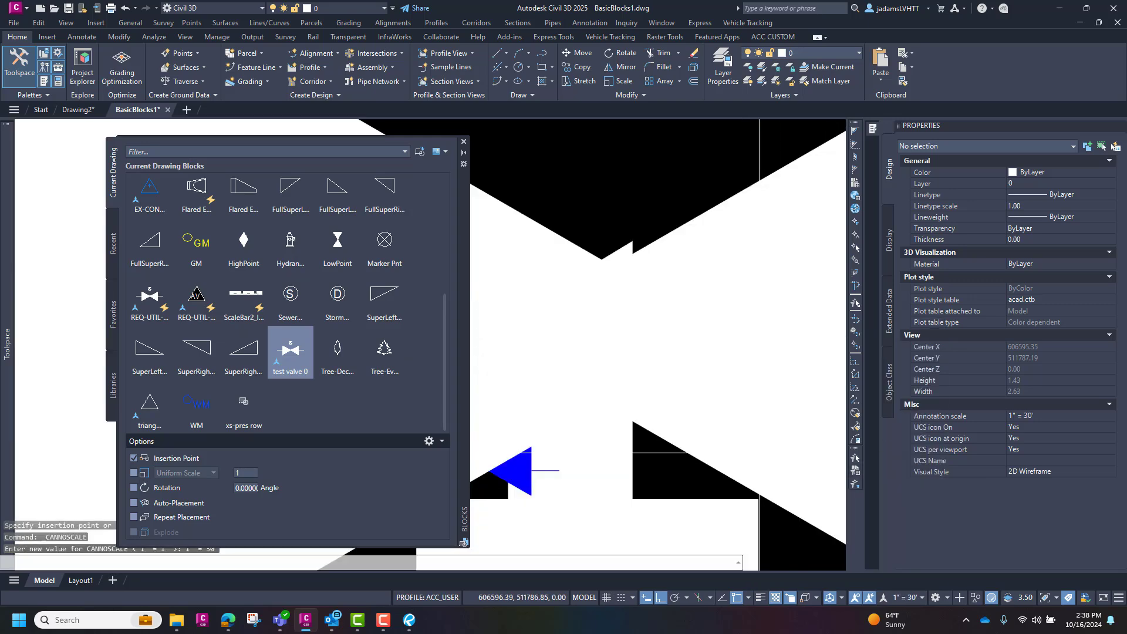
{"action": "key", "text": "ctrl+z"}
{"action": "left_click", "coordinate": [759, 315]}
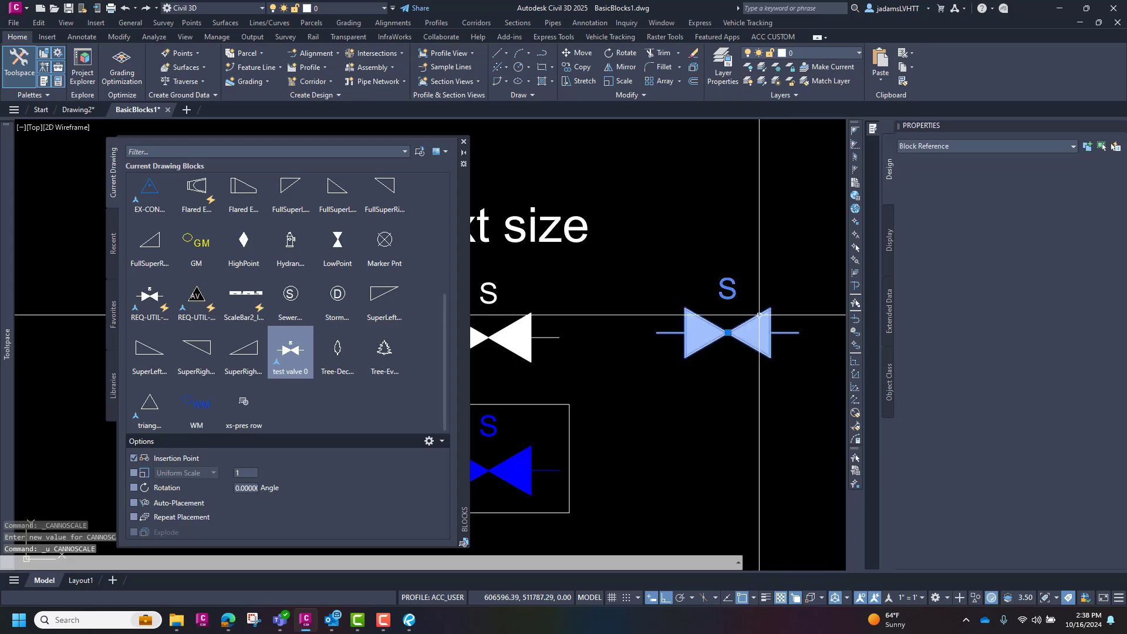
{"action": "key", "text": "Delete"}
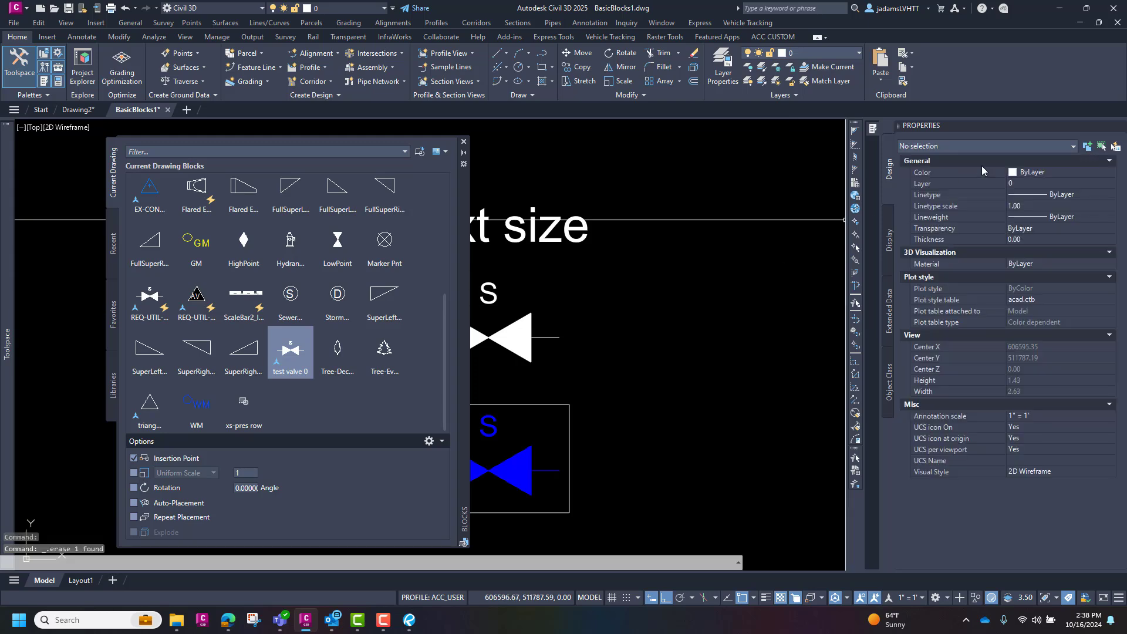
Step: Make BRDR-FRAME the current layer and insert test valve 0 again as a red valve
{"action": "left_click", "coordinate": [334, 9]}
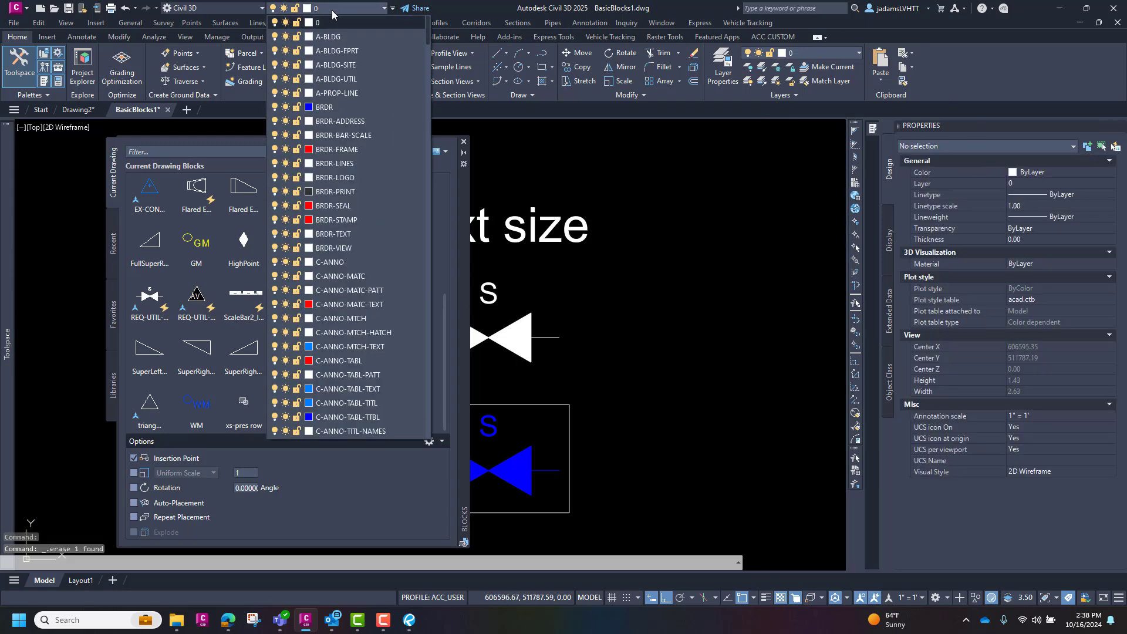
{"action": "left_click", "coordinate": [329, 151]}
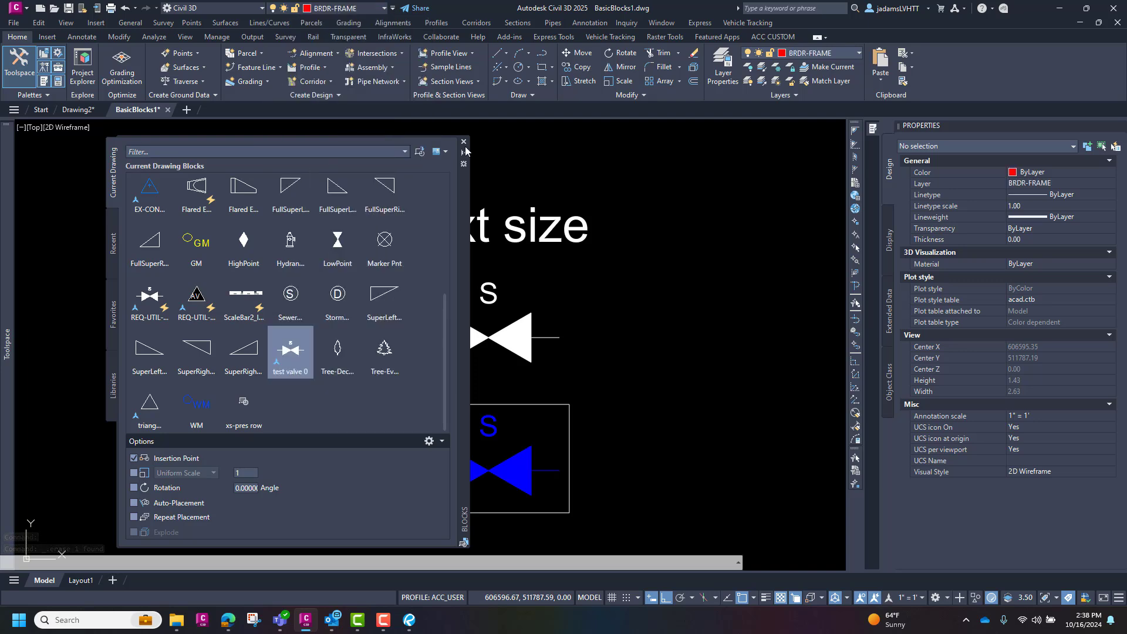
{"action": "left_click", "coordinate": [291, 353]}
{"action": "left_click", "coordinate": [707, 308]}
{"action": "left_click_drag", "start_coordinate": [763, 323], "coordinate": [622, 258]}
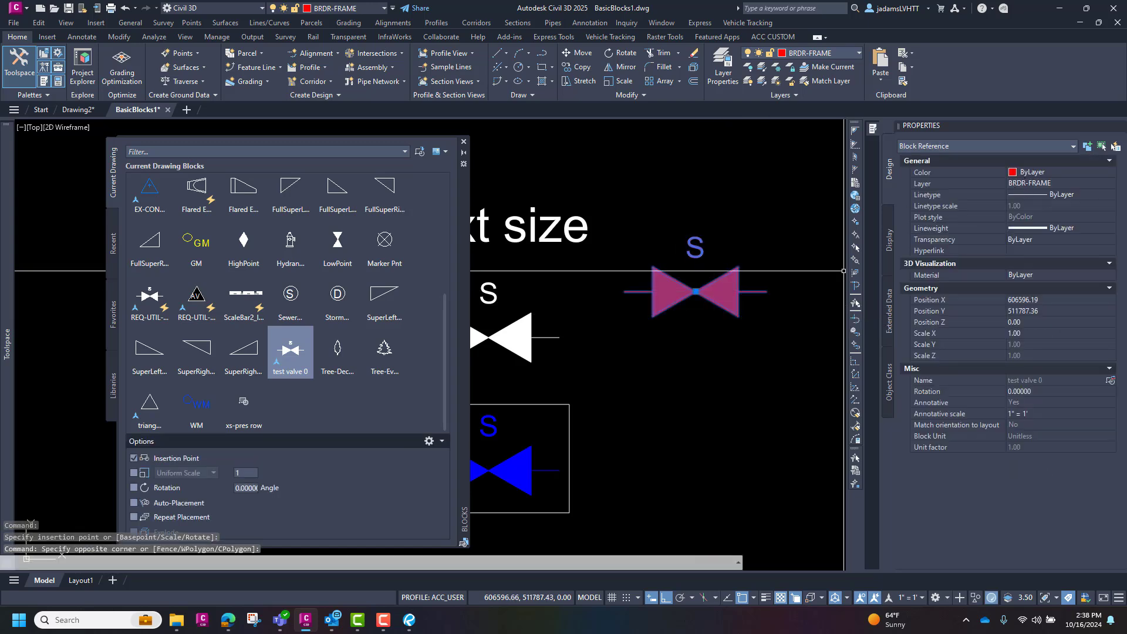
{"action": "key", "text": "Escape"}
{"action": "key", "text": "Escape"}
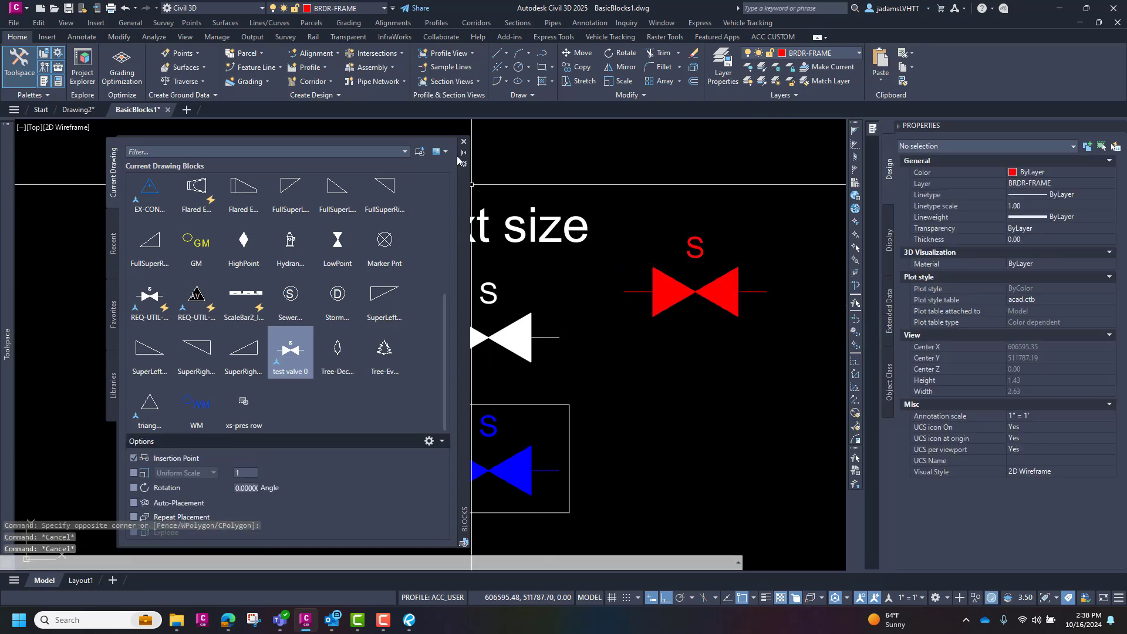
Step: Window-select the blue valve and S label into annotative block 'test block 1', centred on the valve
{"action": "left_click", "coordinate": [463, 142]}
{"action": "middle_click_drag", "start_coordinate": [435, 355], "coordinate": [433, 291]}
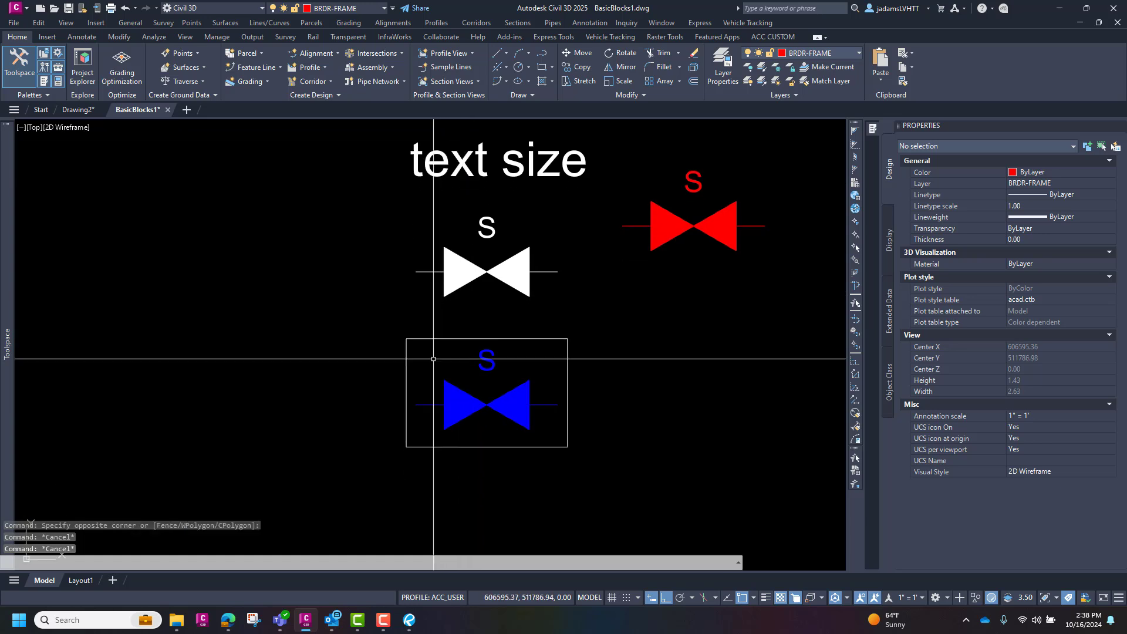
{"action": "left_click", "coordinate": [380, 327]}
{"action": "left_click", "coordinate": [591, 456]}
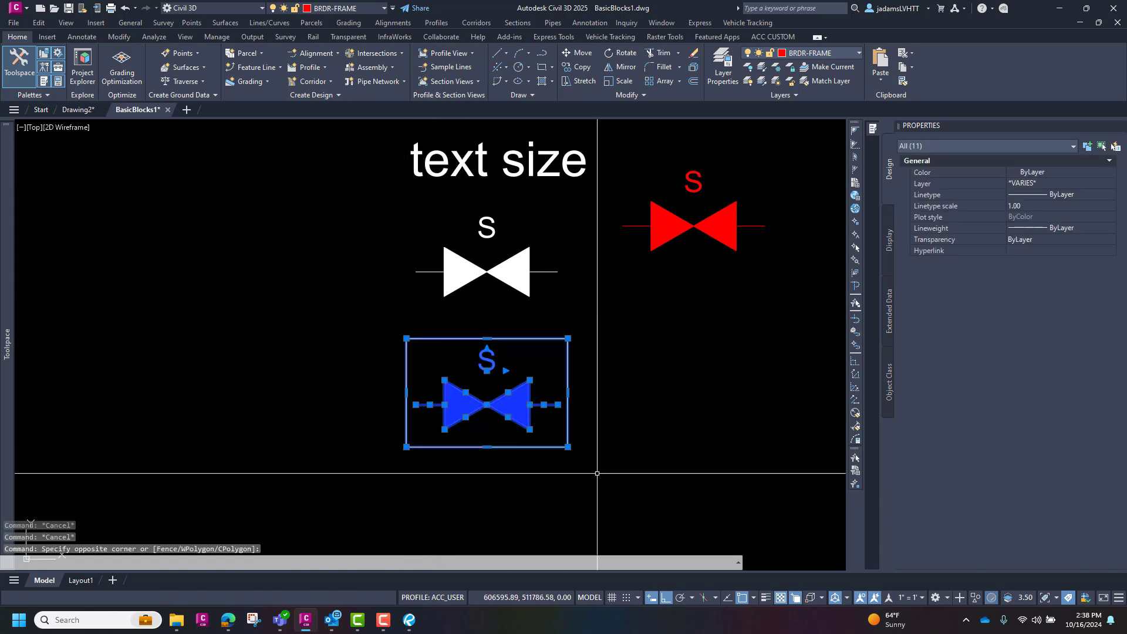
{"action": "type", "text": "block"}
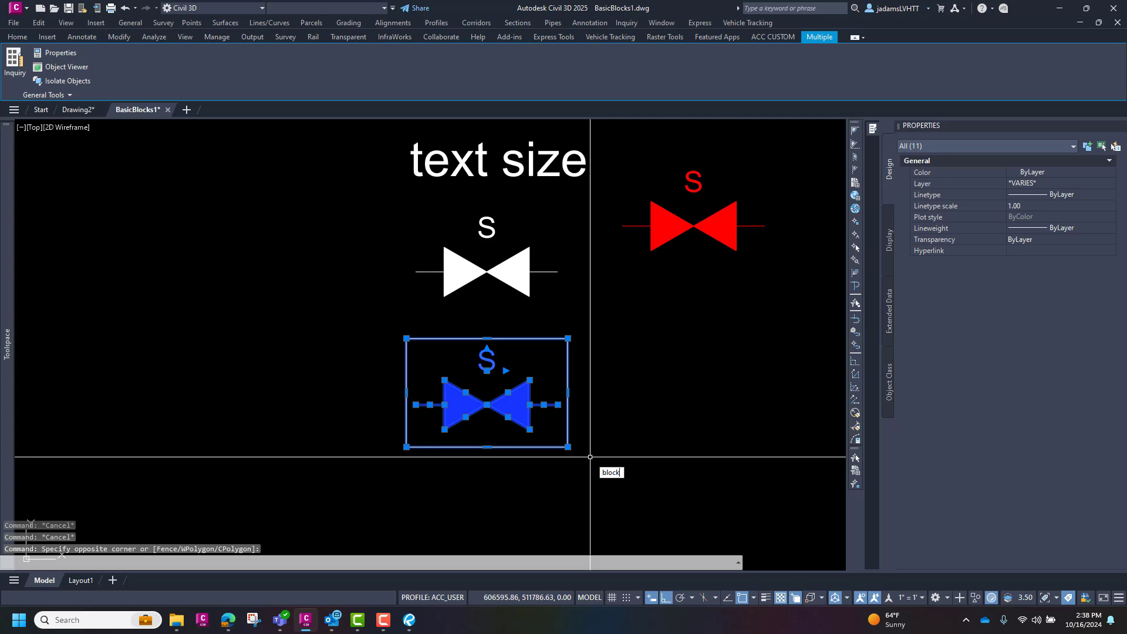
{"action": "key", "text": "Return"}
{"action": "type", "text": "test block 1"}
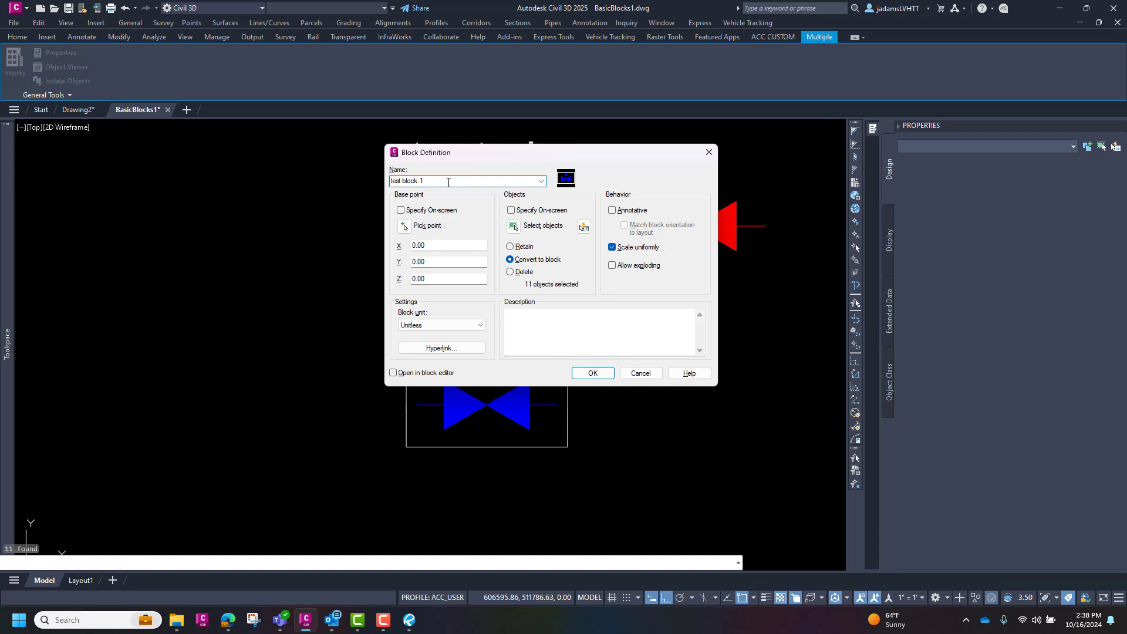
{"action": "left_click", "coordinate": [404, 226]}
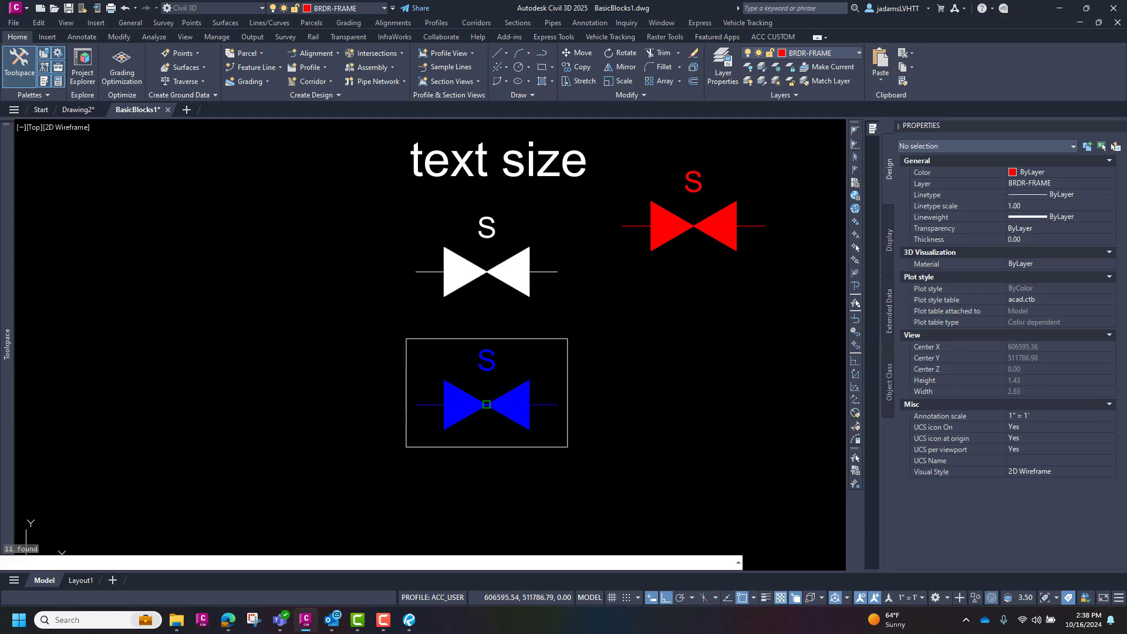
{"action": "left_click", "coordinate": [486, 404]}
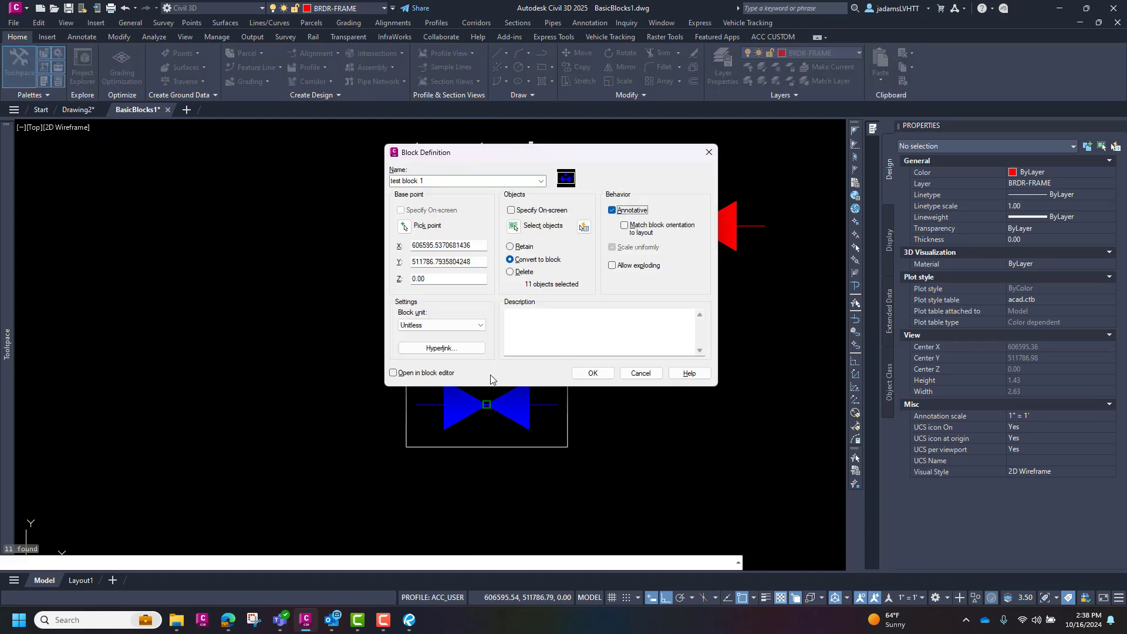
{"action": "left_click", "coordinate": [592, 373]}
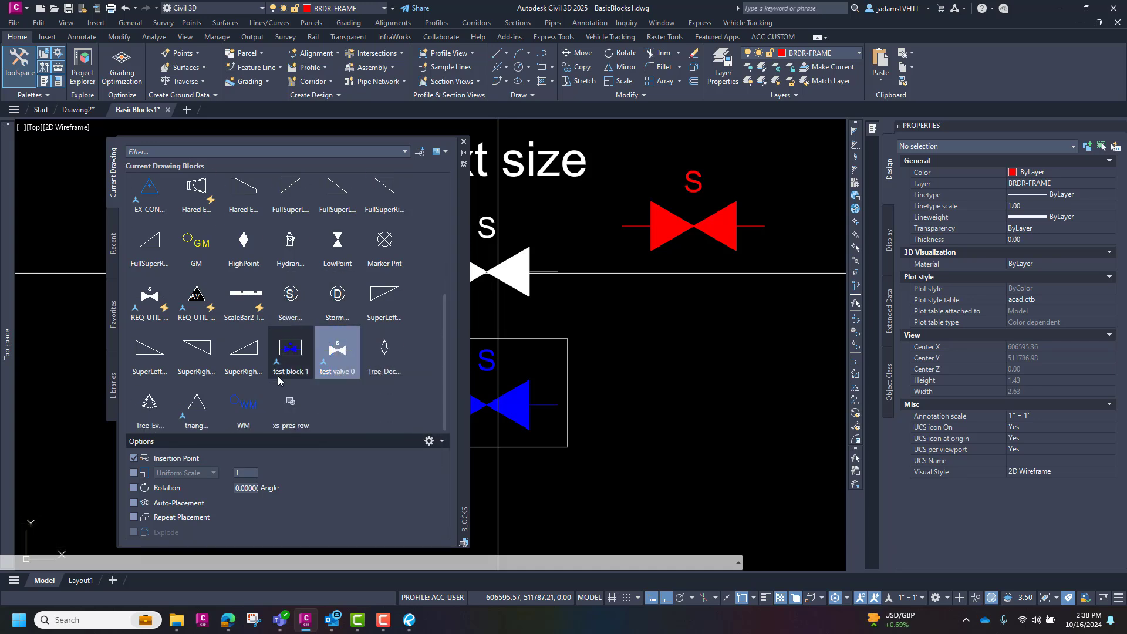
Step: Insert test block 1 right of the blue valve, check its properties, and close the blocks palette
{"action": "left_click", "coordinate": [297, 359]}
{"action": "left_click", "coordinate": [687, 395]}
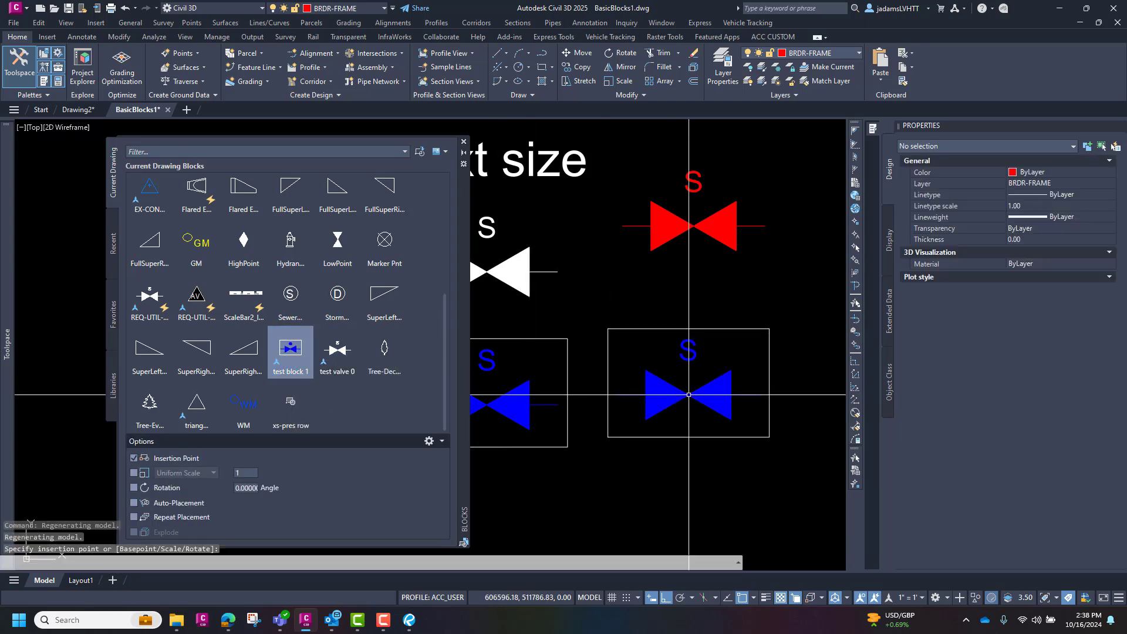
{"action": "left_click", "coordinate": [758, 328]}
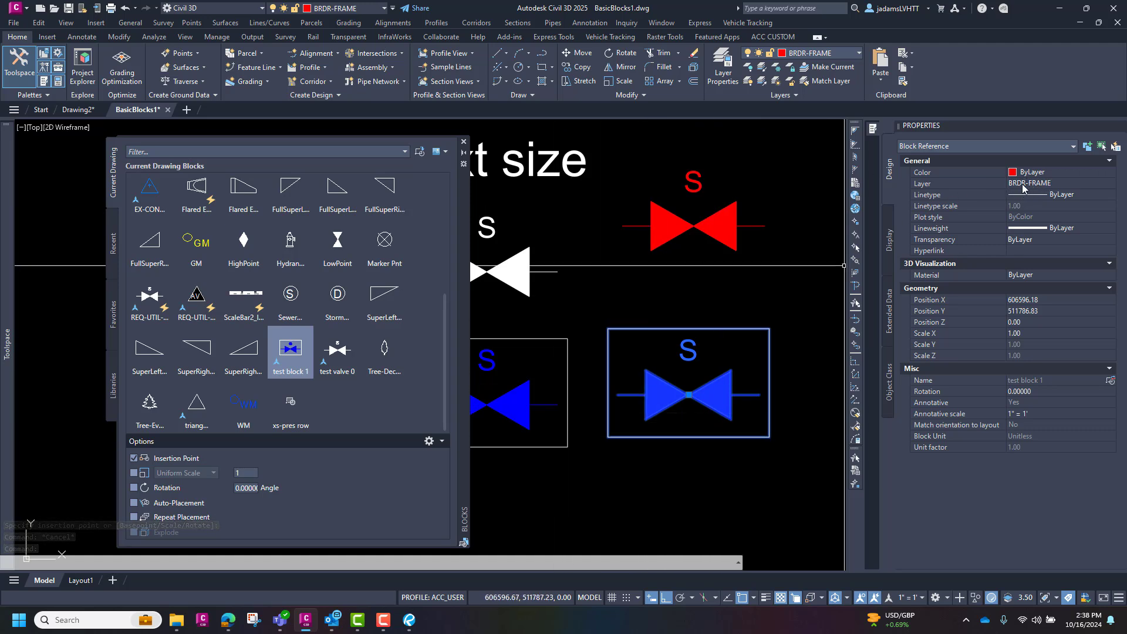
{"action": "key", "text": "Escape"}
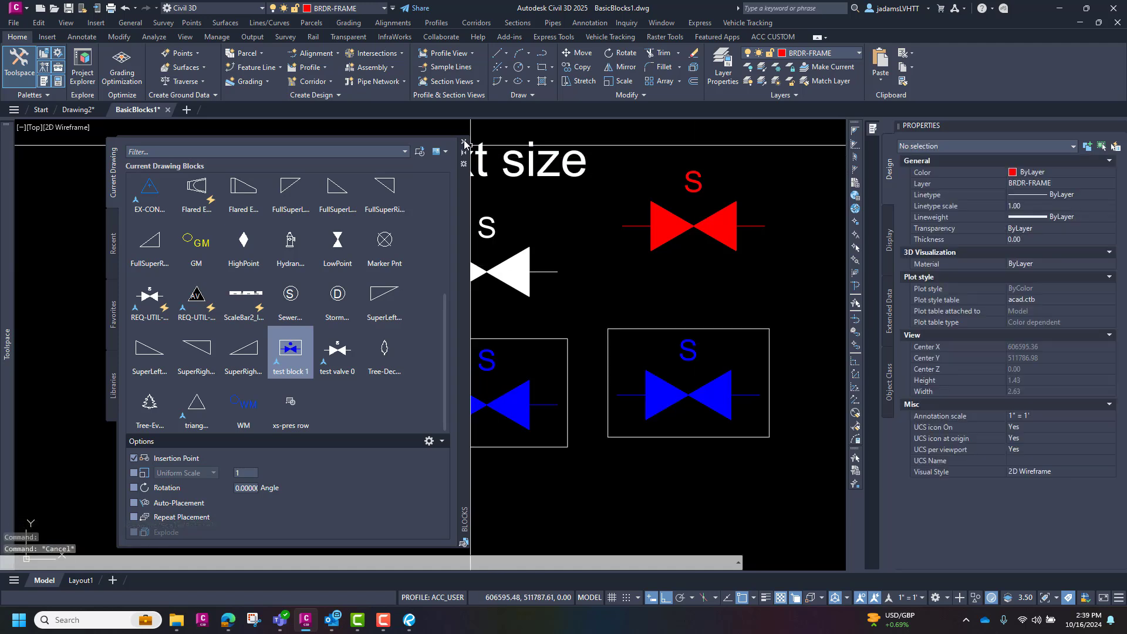
{"action": "left_click", "coordinate": [465, 143]}
{"action": "type", "text": "LAYFRZ"}
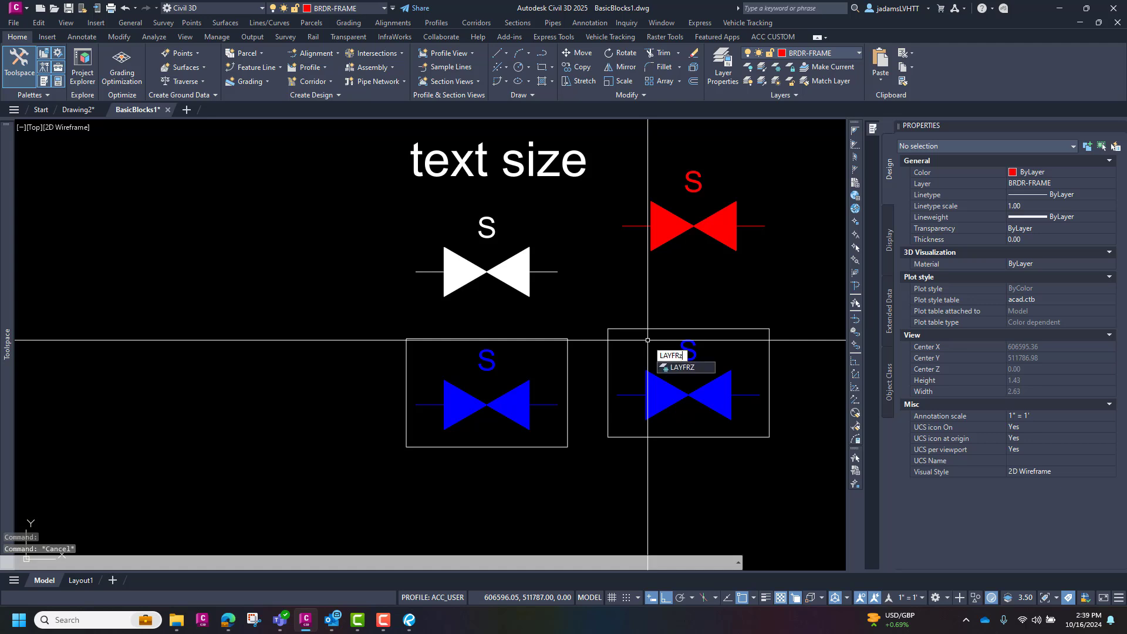
Step: Attempt to freeze the new block's layer with LAYFRZ, then cancel
{"action": "key", "text": "Return"}
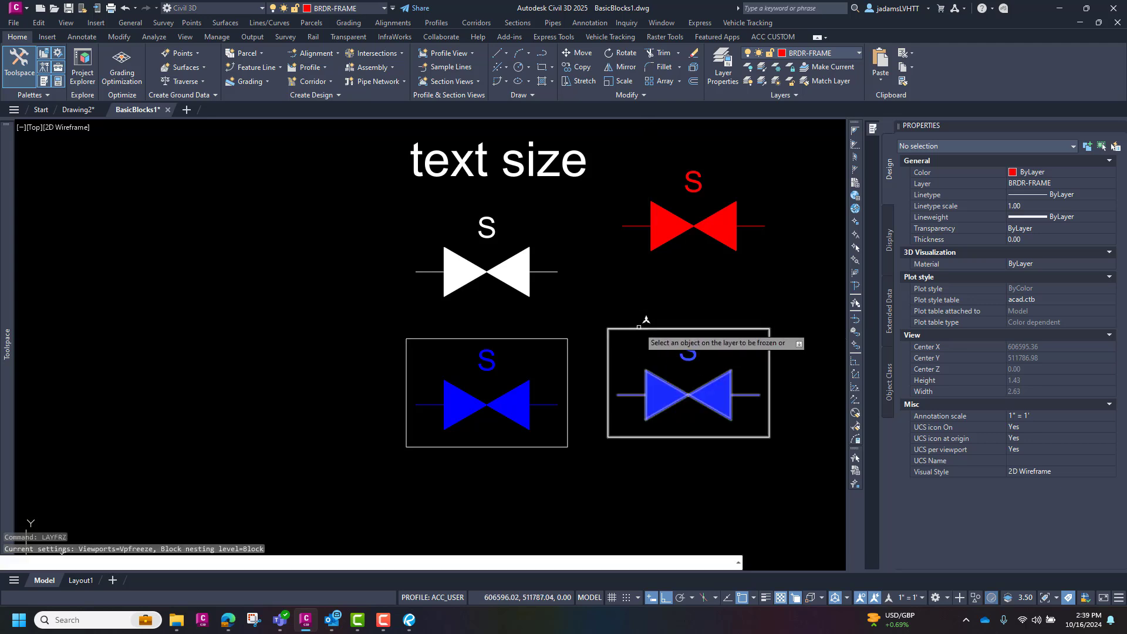
{"action": "left_click", "coordinate": [640, 330]}
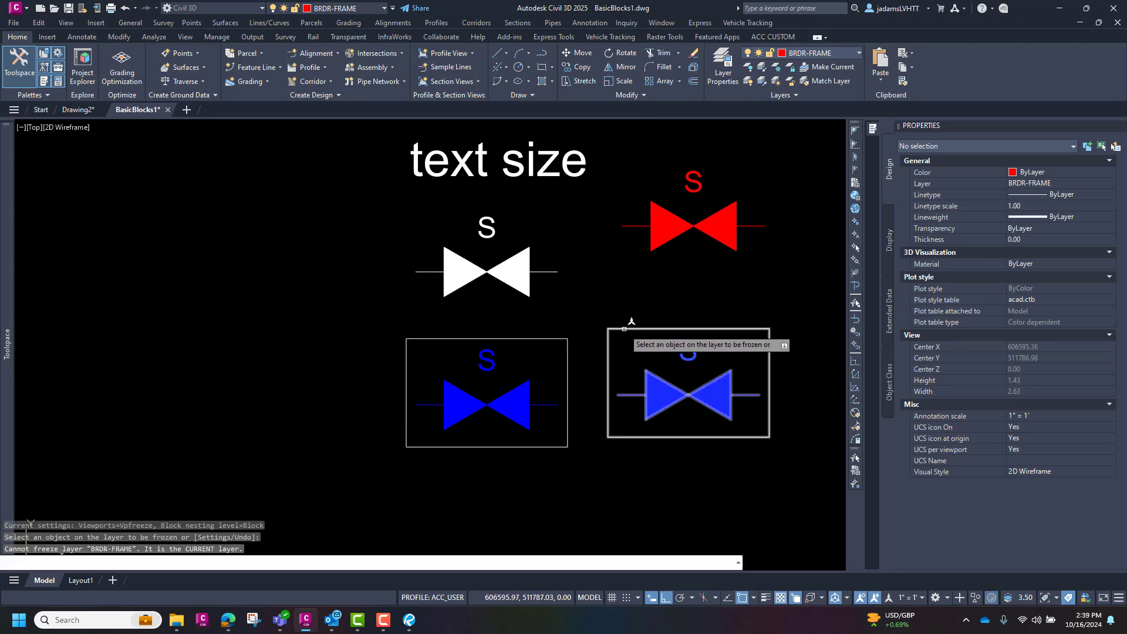
{"action": "left_click", "coordinate": [628, 339]}
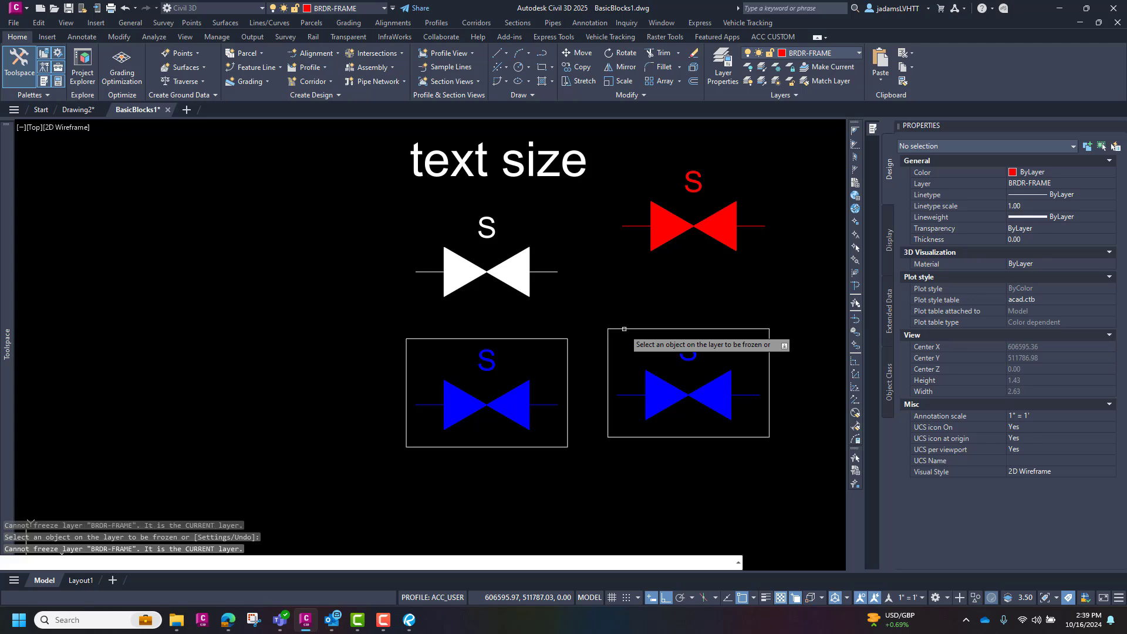
{"action": "left_click", "coordinate": [717, 334]}
{"action": "key", "text": "Escape"}
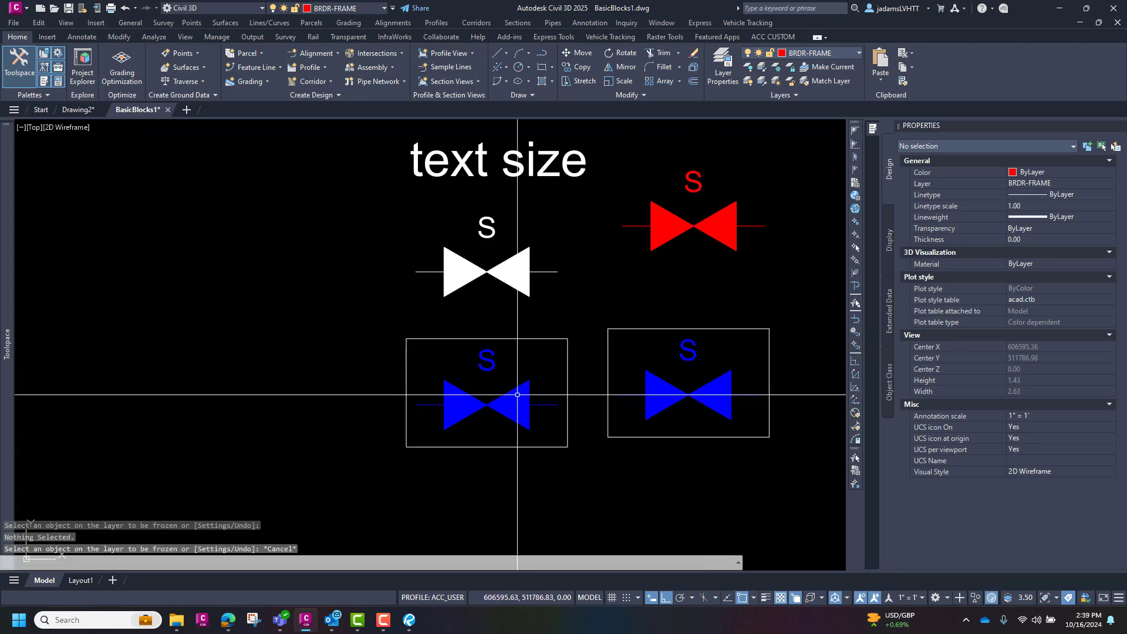
Step: Repeatedly try to explode the left blue valve block with X, which is refused
{"action": "left_click", "coordinate": [506, 375]}
{"action": "type", "text": "x"}
{"action": "key", "text": "Return"}
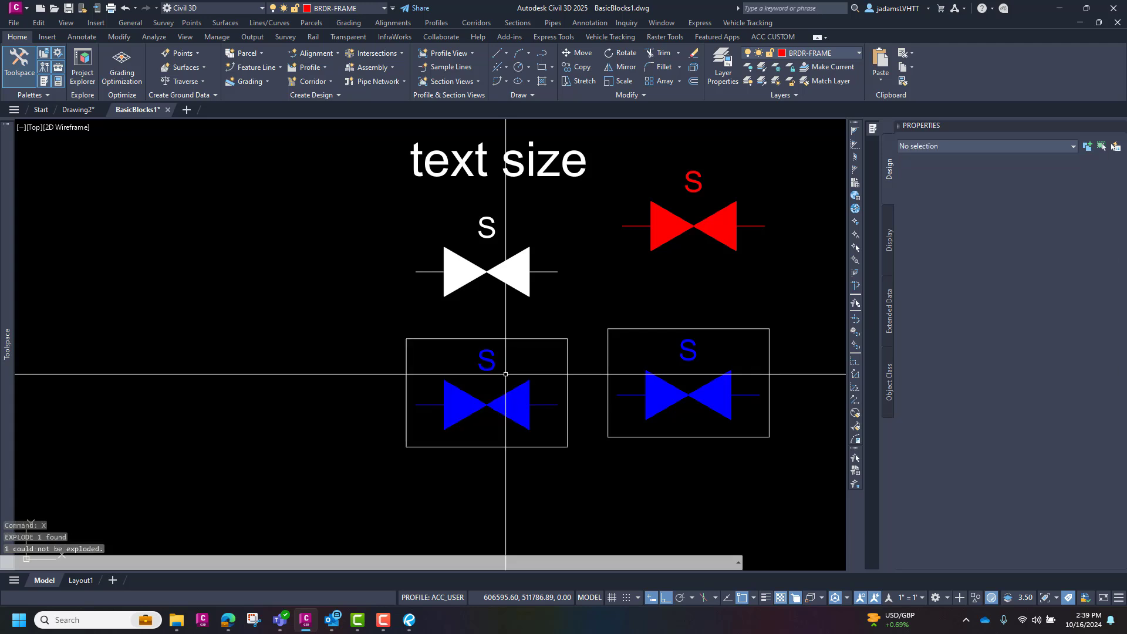
{"action": "left_click", "coordinate": [514, 389]}
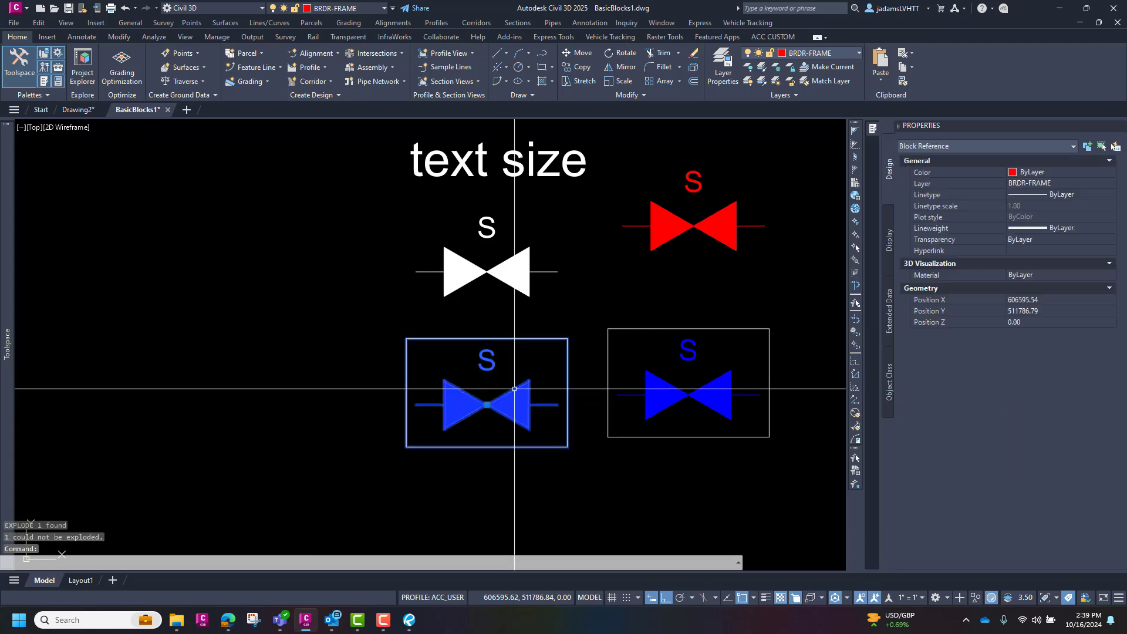
{"action": "type", "text": "x"}
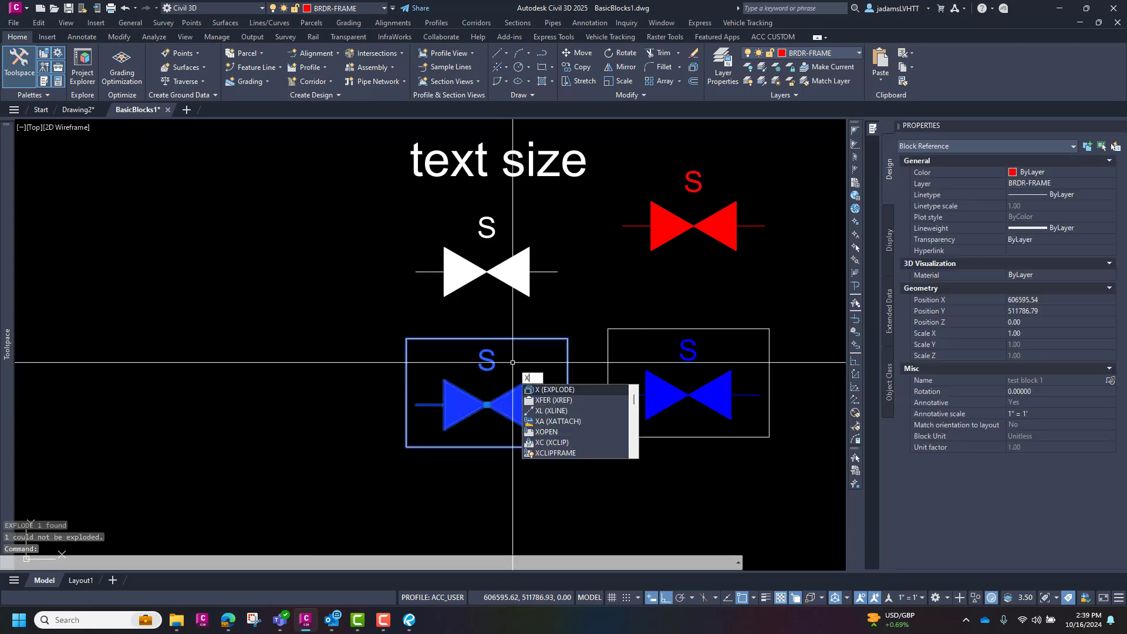
{"action": "key", "text": "Return"}
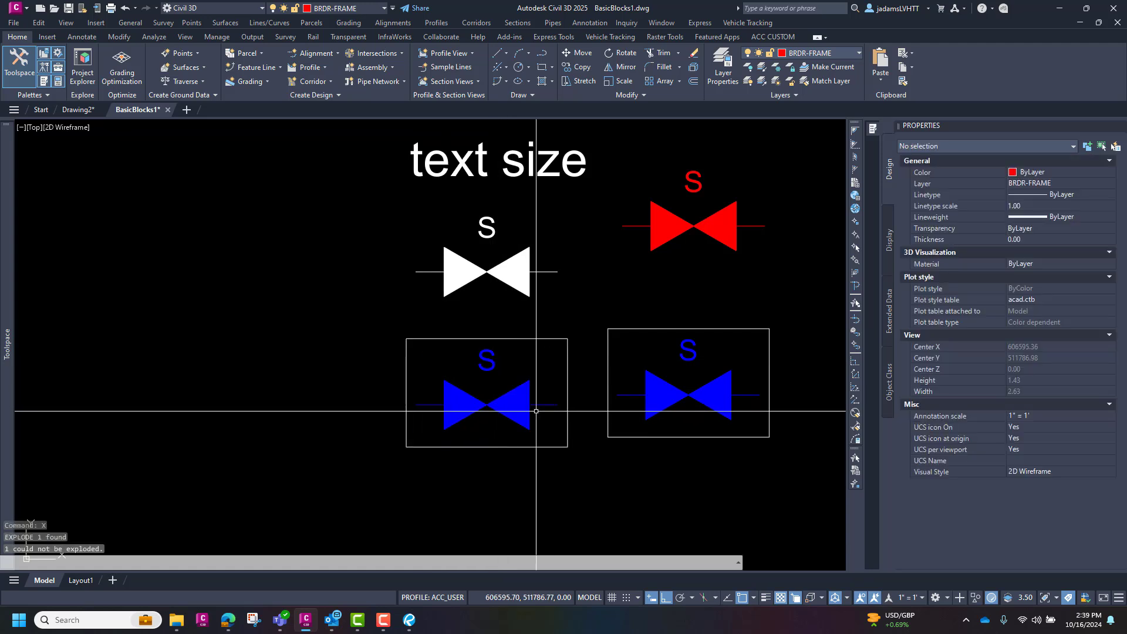
{"action": "left_click", "coordinate": [510, 391]}
{"action": "type", "text": "EX"}
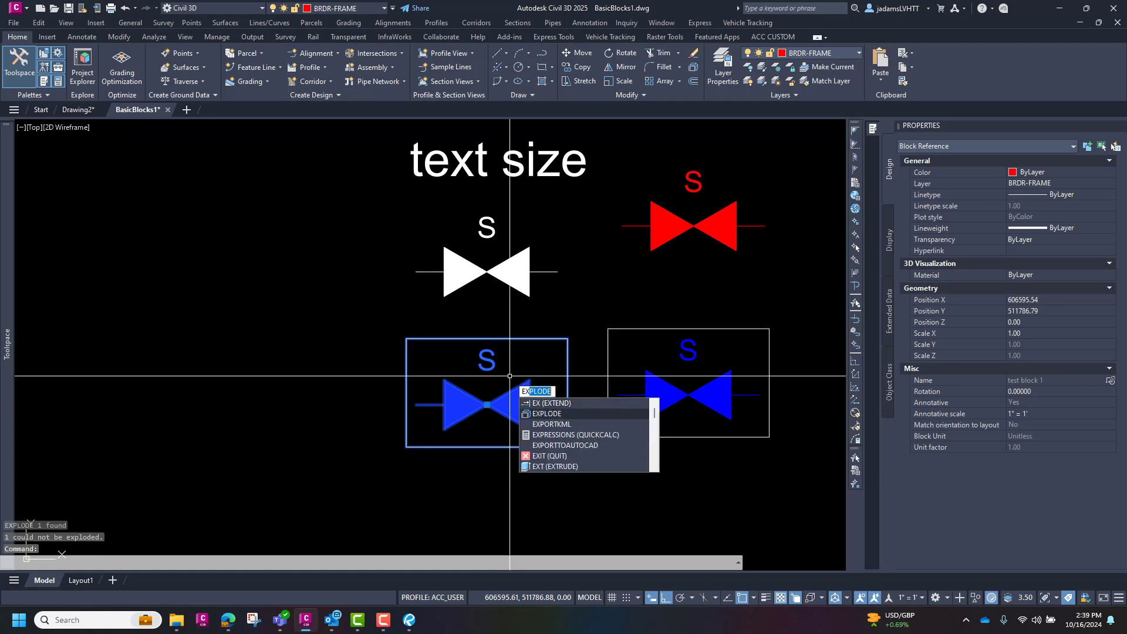
{"action": "key", "text": "Down"}
{"action": "key", "text": "Return"}
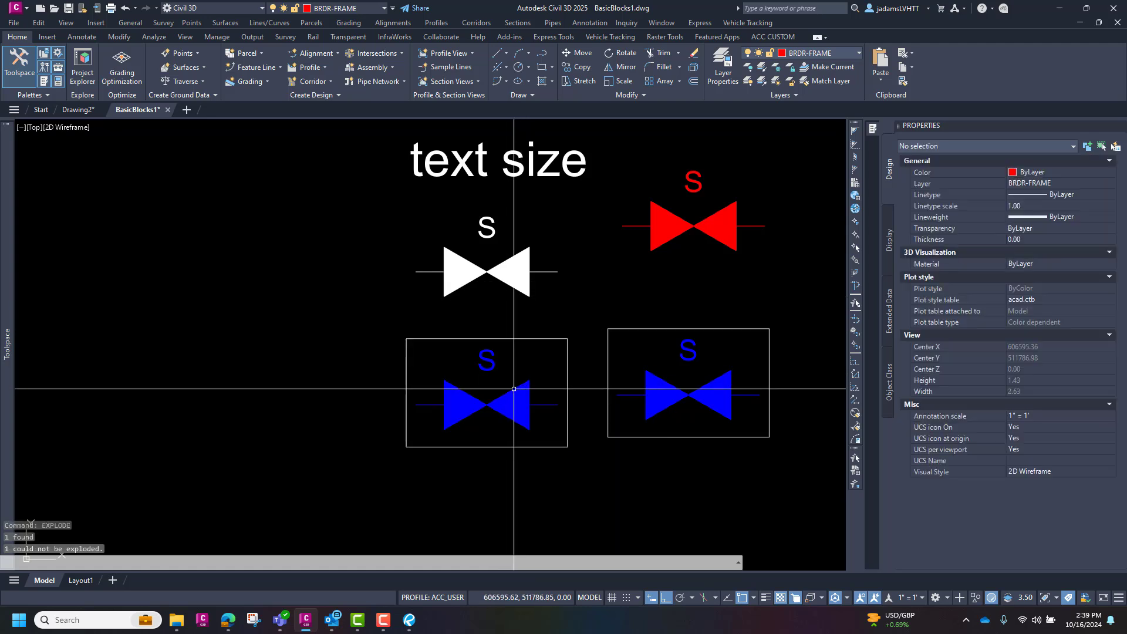
{"action": "left_click", "coordinate": [516, 387]}
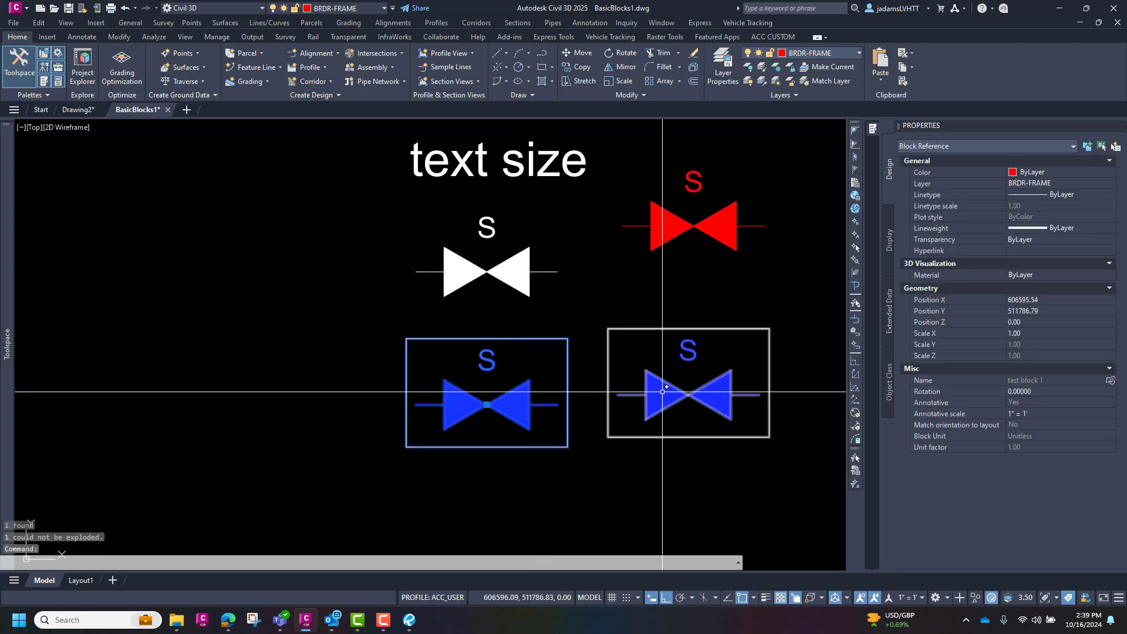
{"action": "key", "text": "Escape"}
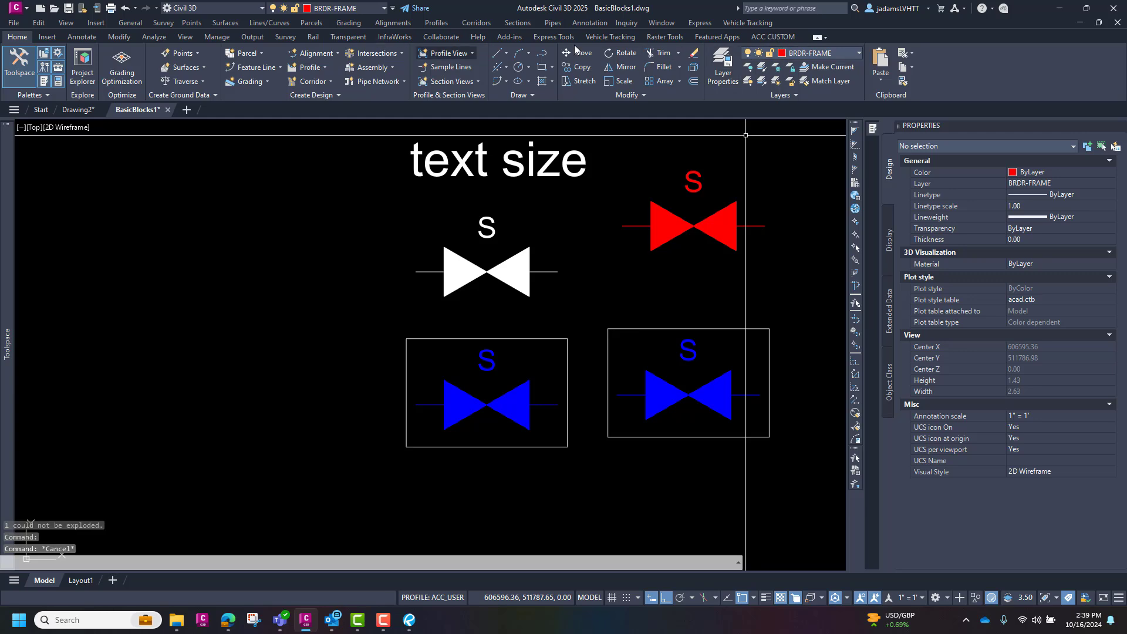
Step: Open the Layer Properties Manager, reposition it, and view the A-BLDG layer's options
{"action": "left_click", "coordinate": [727, 61]}
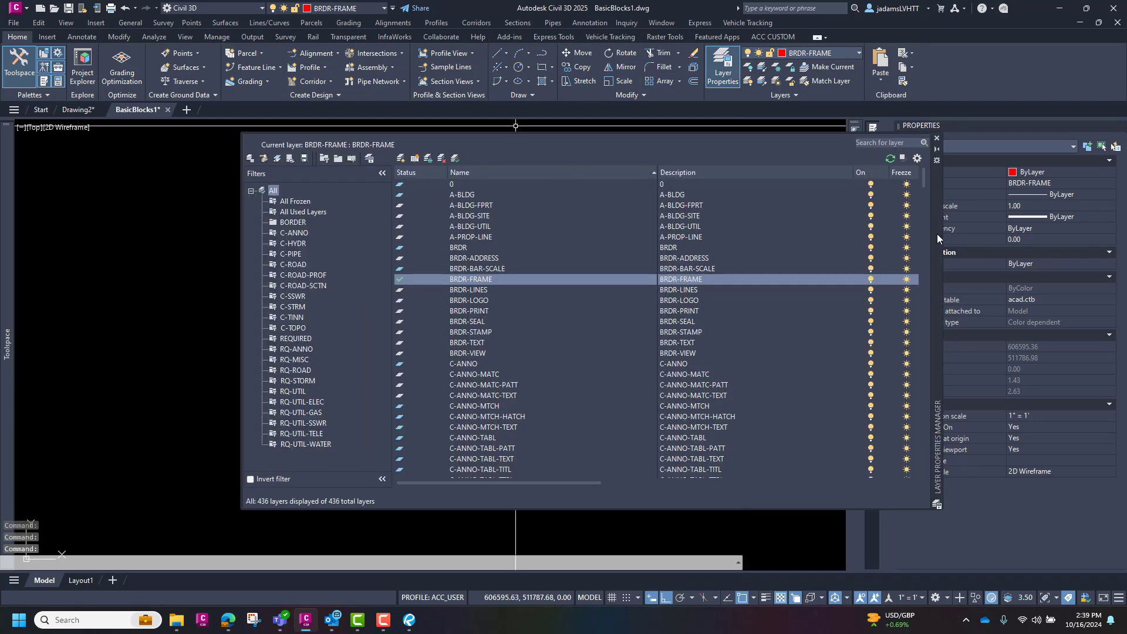
{"action": "left_click_drag", "start_coordinate": [938, 235], "coordinate": [743, 225]}
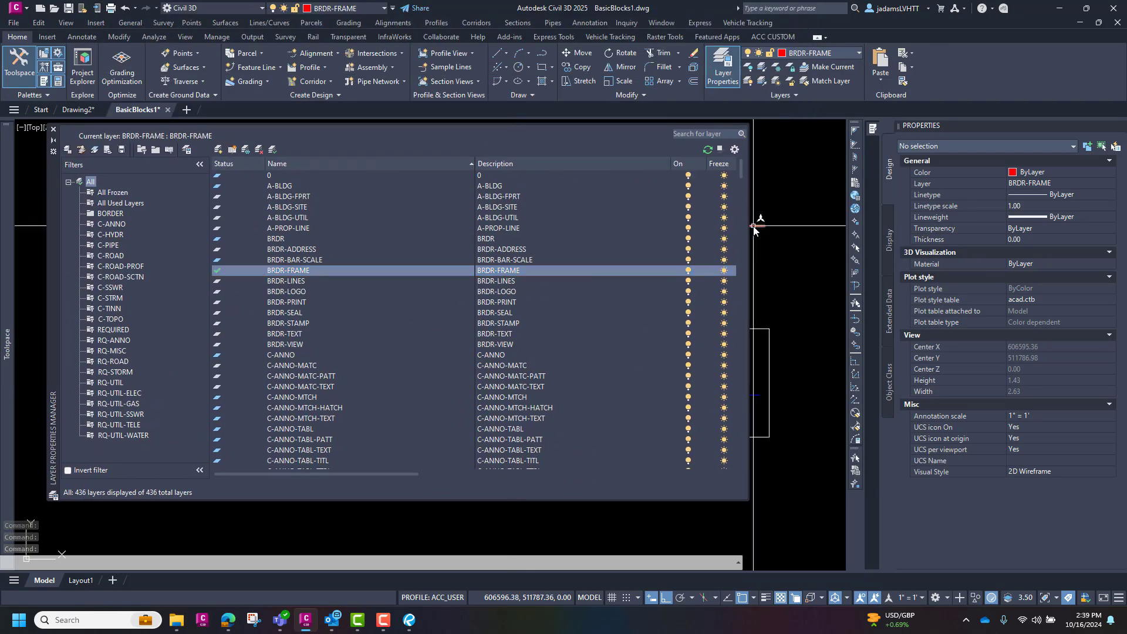
{"action": "left_click_drag", "start_coordinate": [749, 230], "coordinate": [315, 235]}
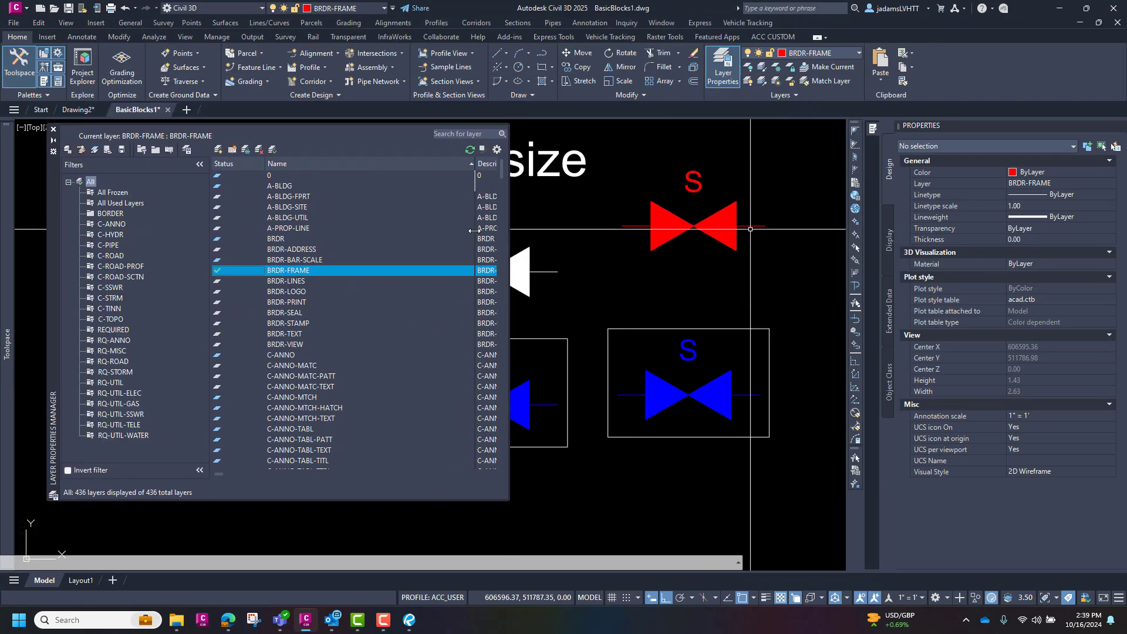
{"action": "left_click", "coordinate": [277, 186]}
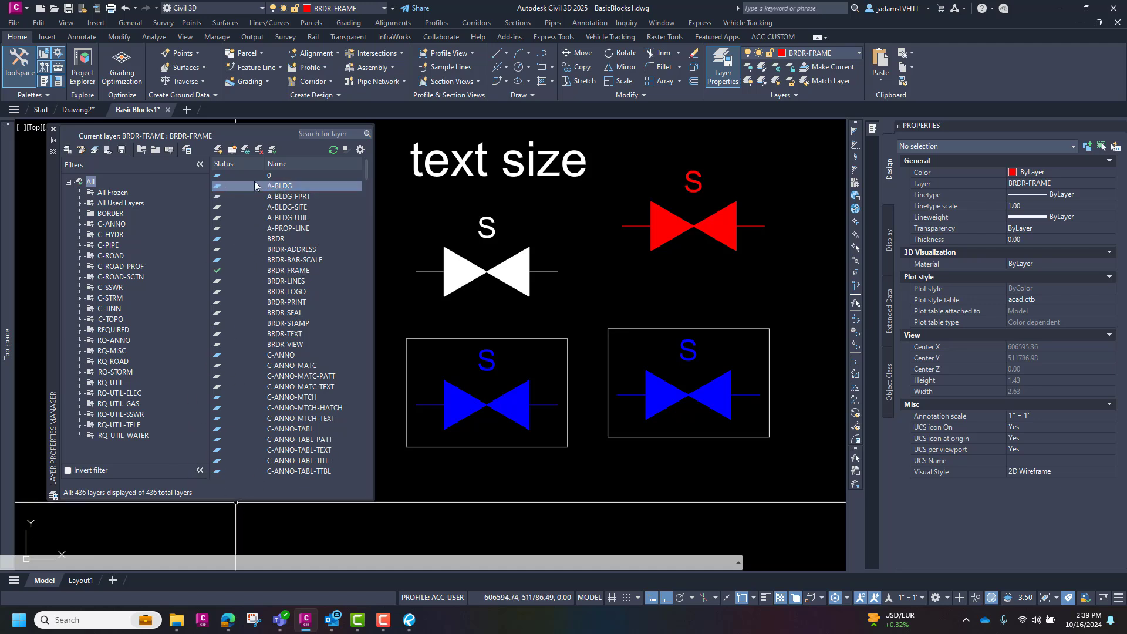
{"action": "right_click", "coordinate": [272, 186]}
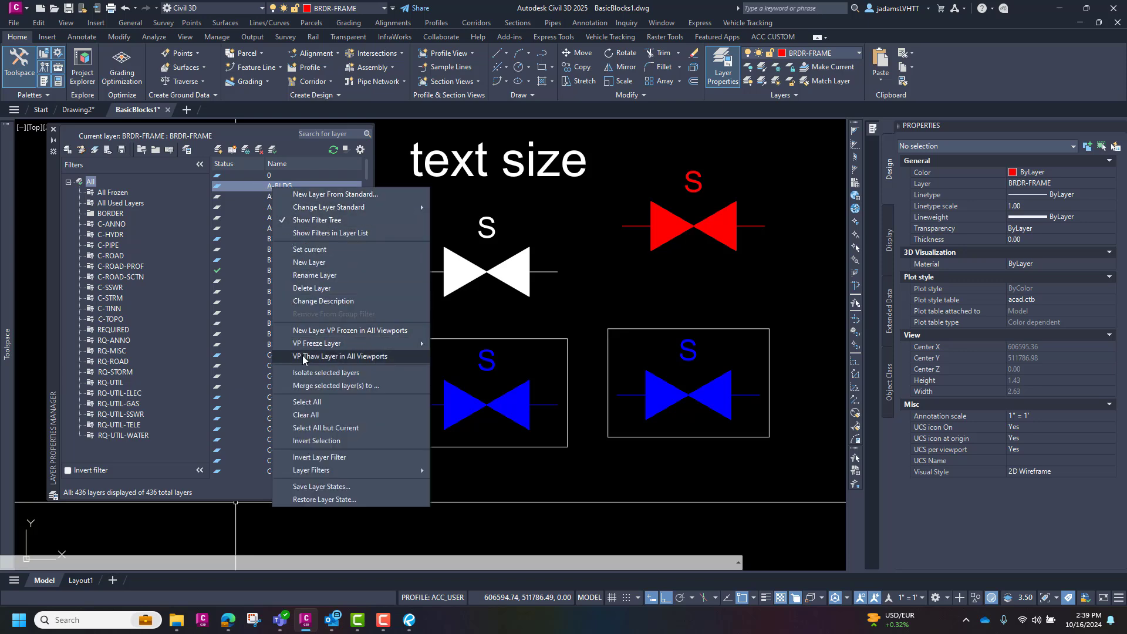
{"action": "left_click", "coordinate": [223, 473]}
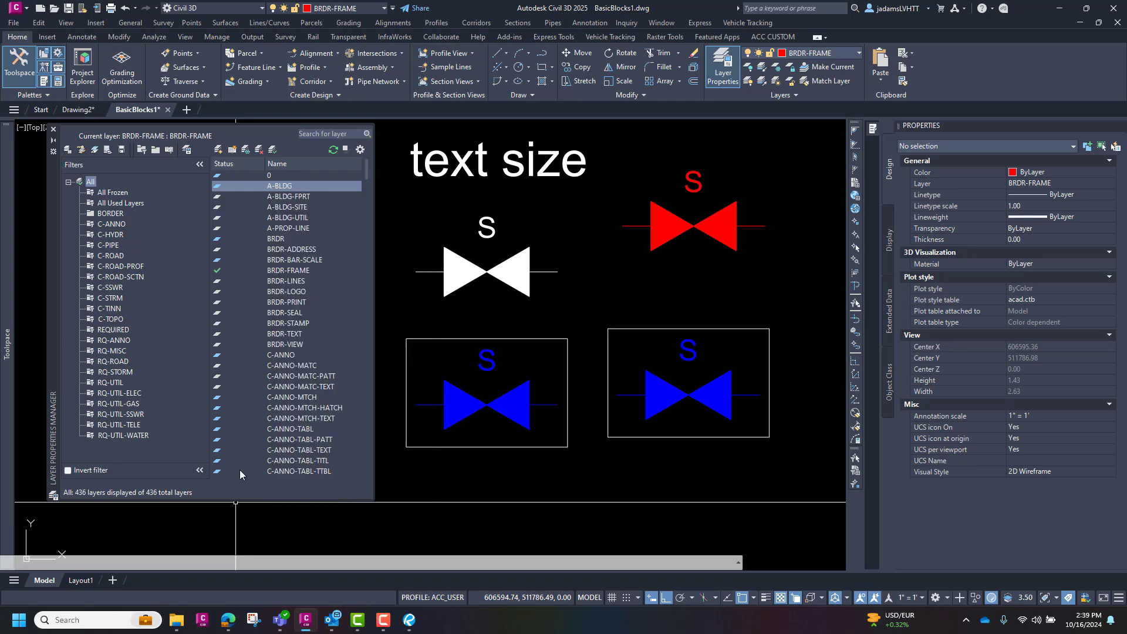
Step: Widen the layer manager, toggle A-BLDG's On bulb, select BRDR, and close the manager
{"action": "left_click_drag", "start_coordinate": [374, 249], "coordinate": [564, 254]}
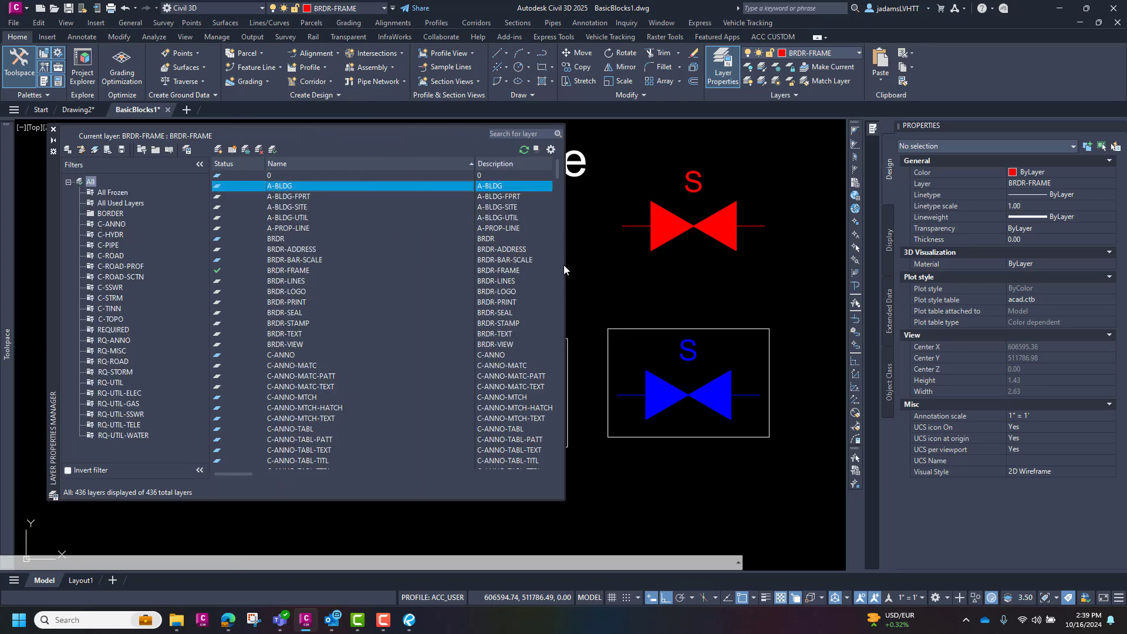
{"action": "left_click_drag", "start_coordinate": [565, 265], "coordinate": [723, 247]}
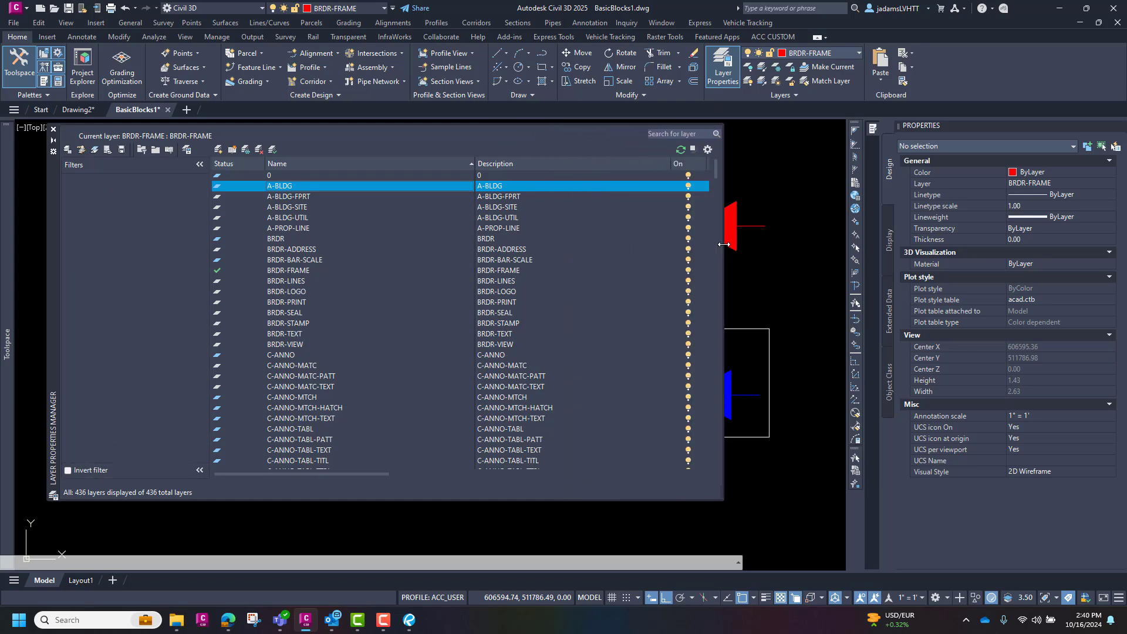
{"action": "left_click", "coordinate": [688, 186]}
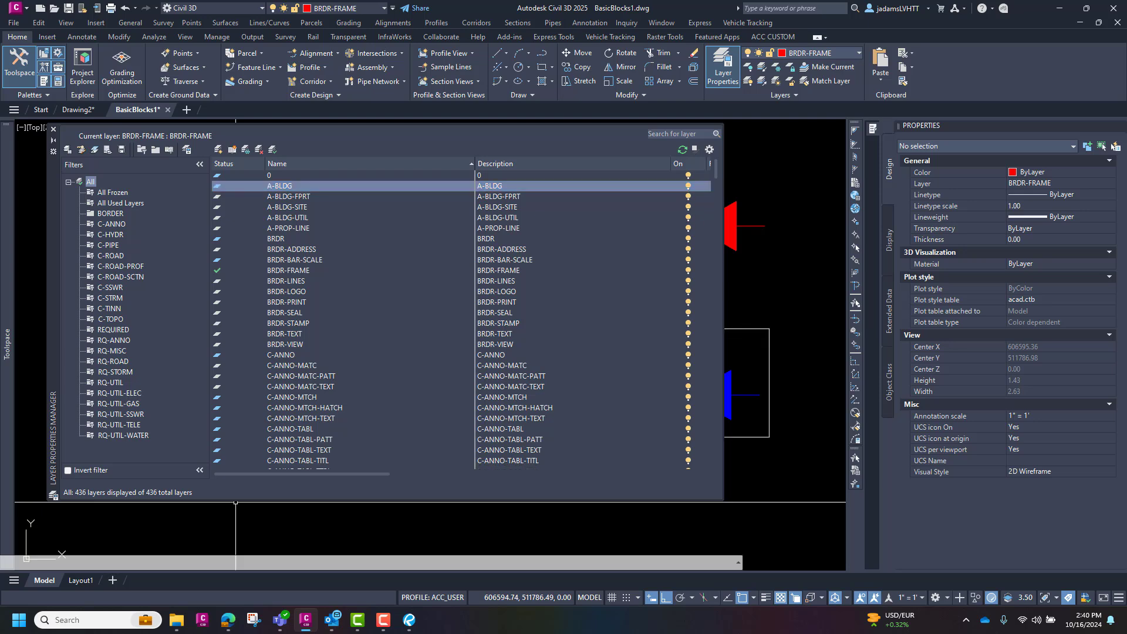
{"action": "left_click", "coordinate": [504, 237]}
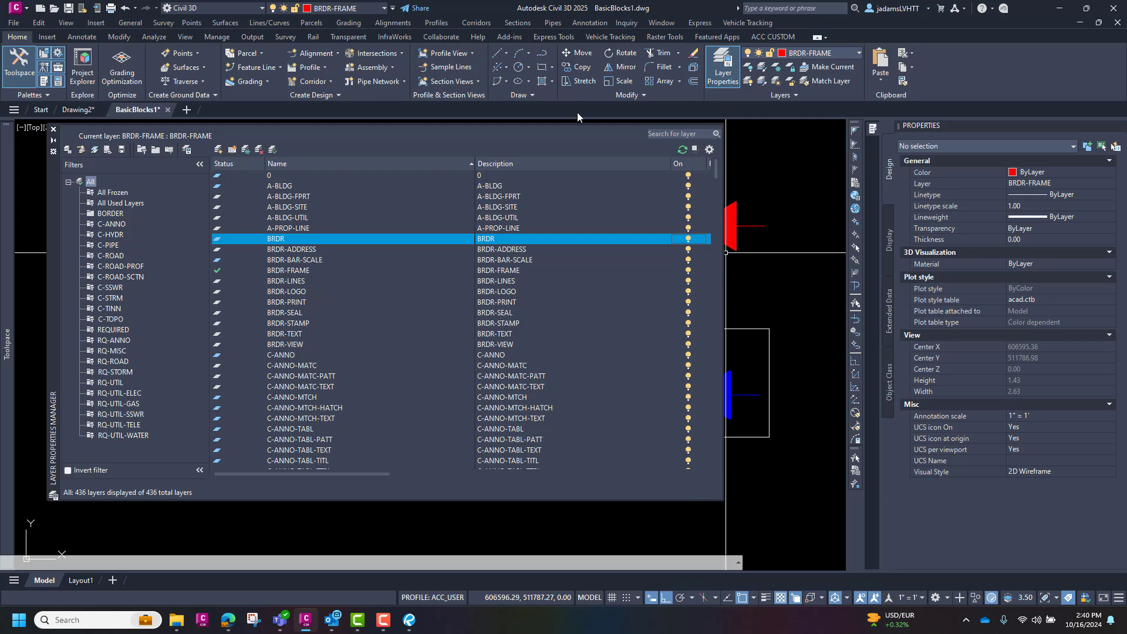
{"action": "left_click", "coordinate": [53, 130]}
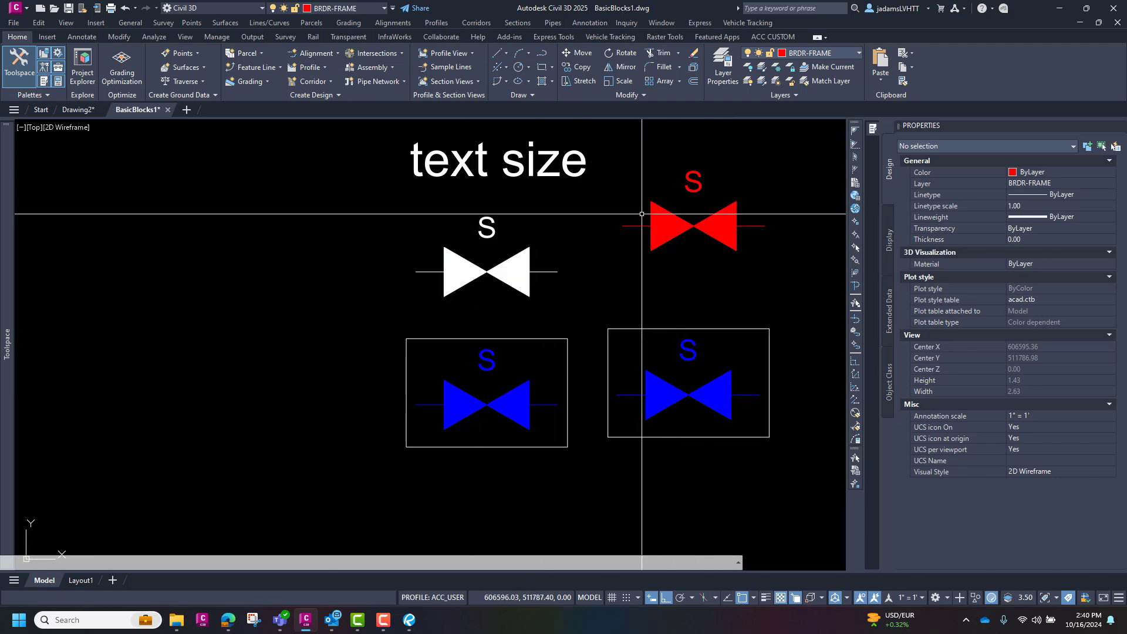
Step: Deselect the red valve, then window-select the white test valve 0 block
{"action": "left_click", "coordinate": [660, 217]}
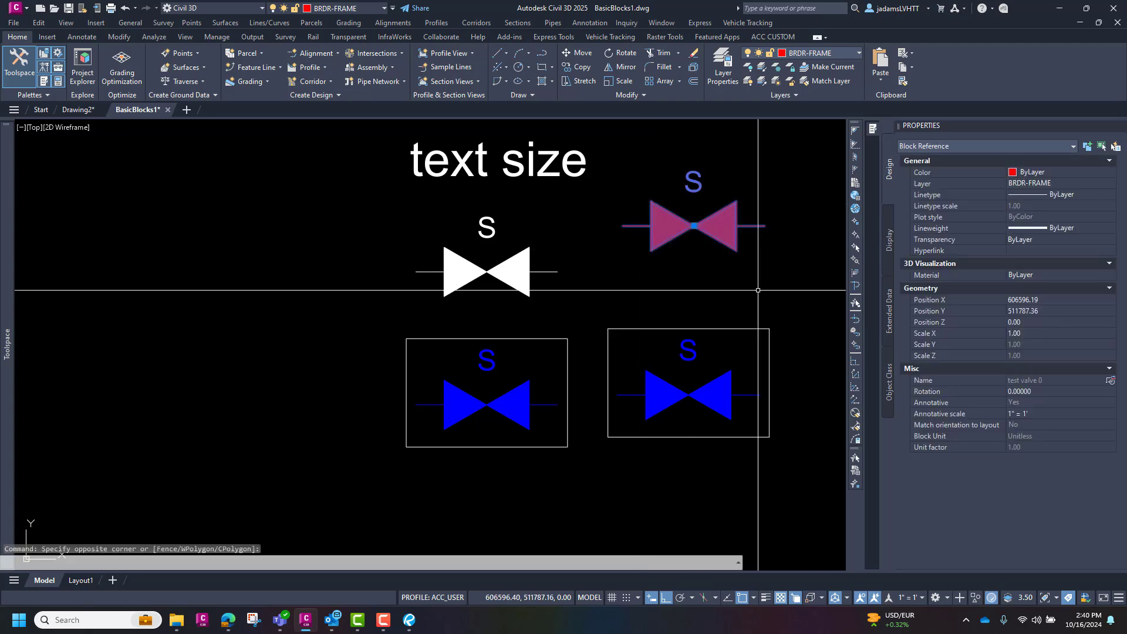
{"action": "key", "text": "Escape"}
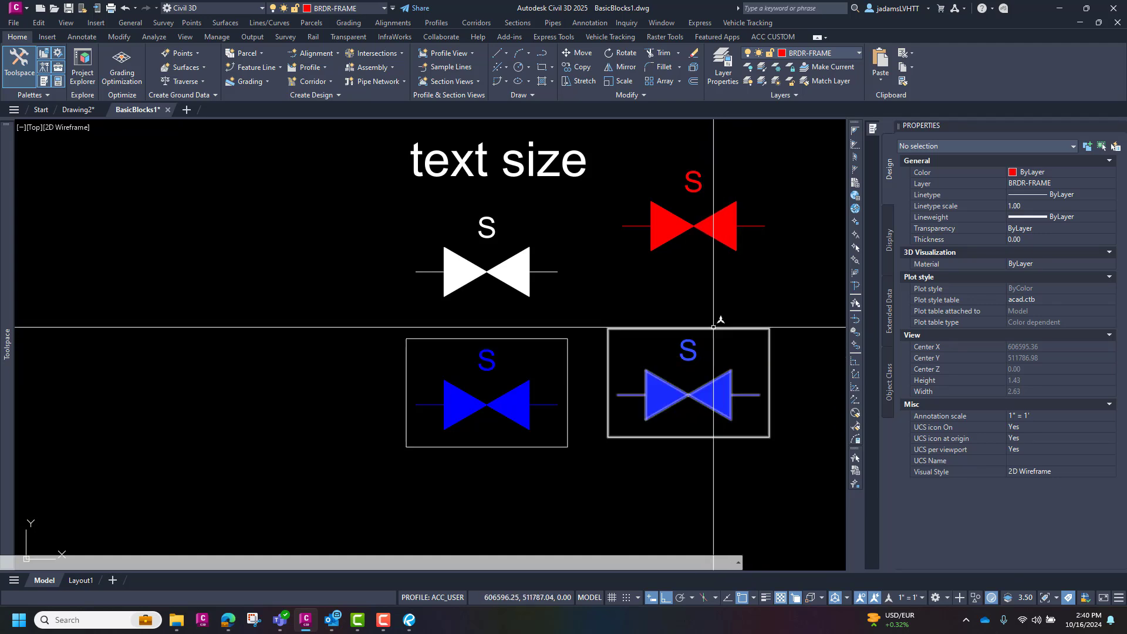
{"action": "left_click", "coordinate": [704, 318]}
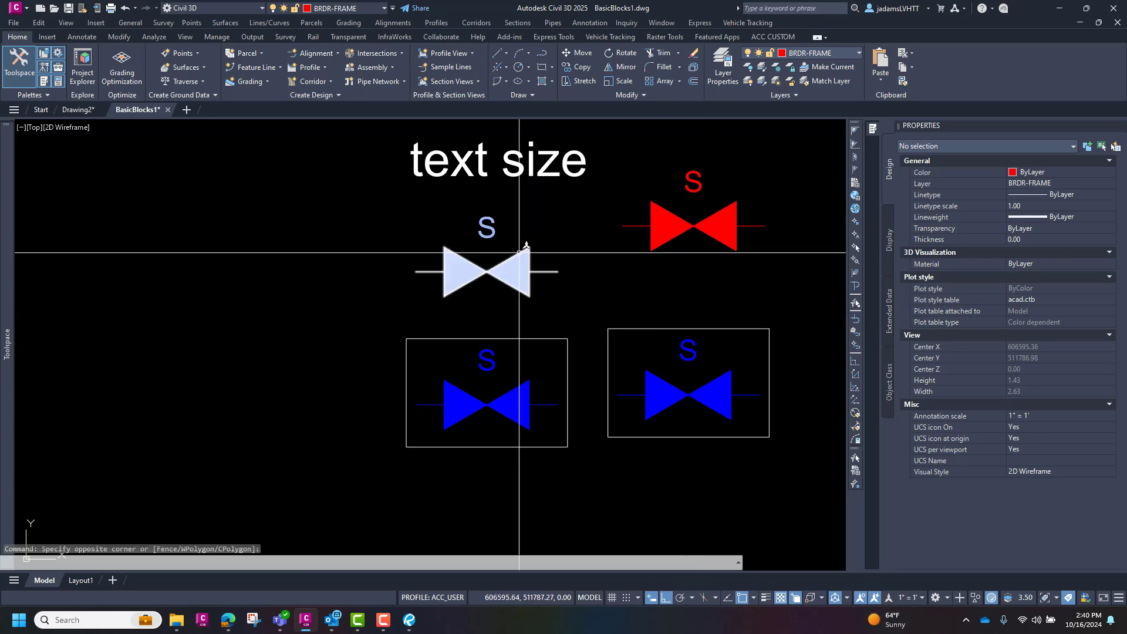
{"action": "left_click", "coordinate": [533, 243]}
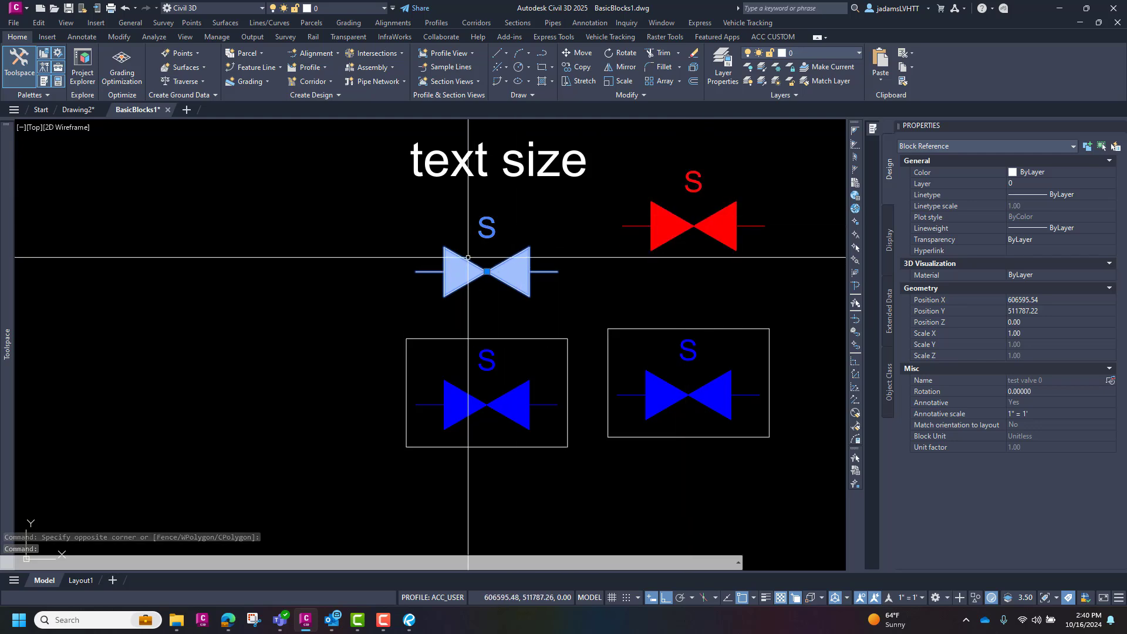
Step: Open test valve 0 in the Block Editor with BE and zoom in on the valve
{"action": "type", "text": "BE"}
{"action": "key", "text": "Return"}
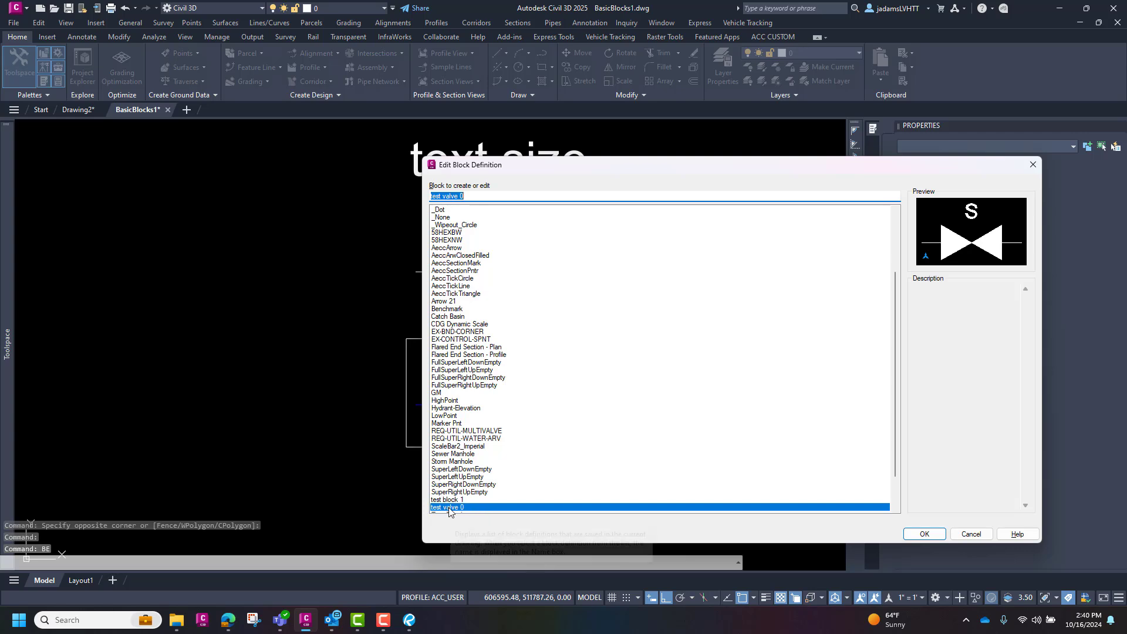
{"action": "left_click", "coordinate": [924, 534]}
{"action": "scroll", "coordinate": [581, 249], "scroll_direction": "up", "scroll_amount": 2}
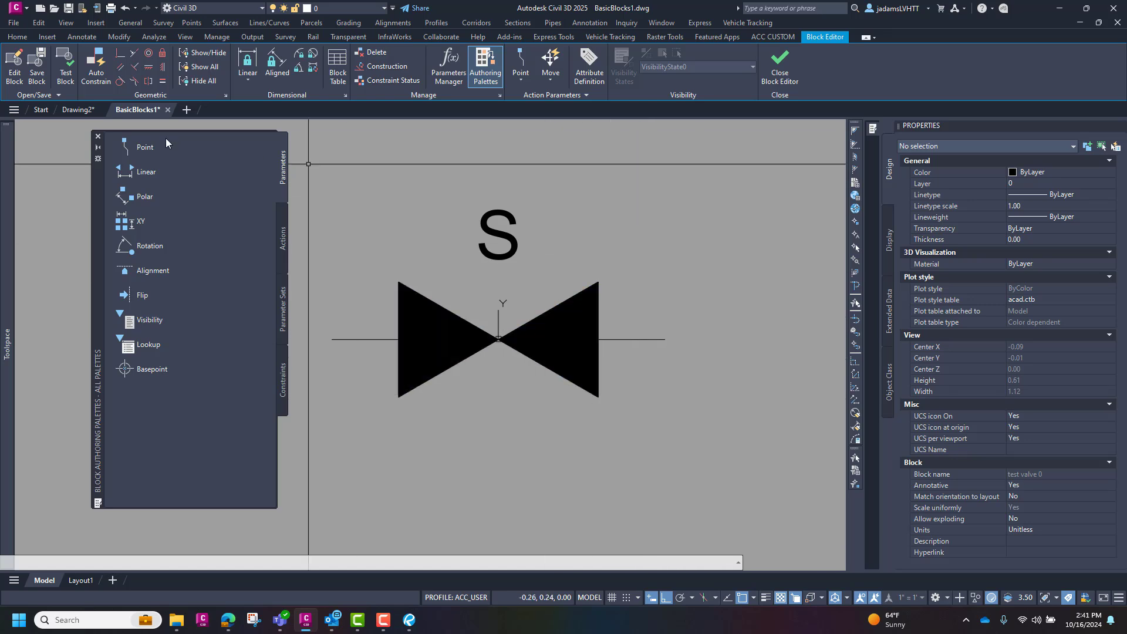
Step: Place rotation parameter Angle1 at the valve centre, radius to the pipe's right endpoint, angle 360
{"action": "left_click", "coordinate": [142, 241]}
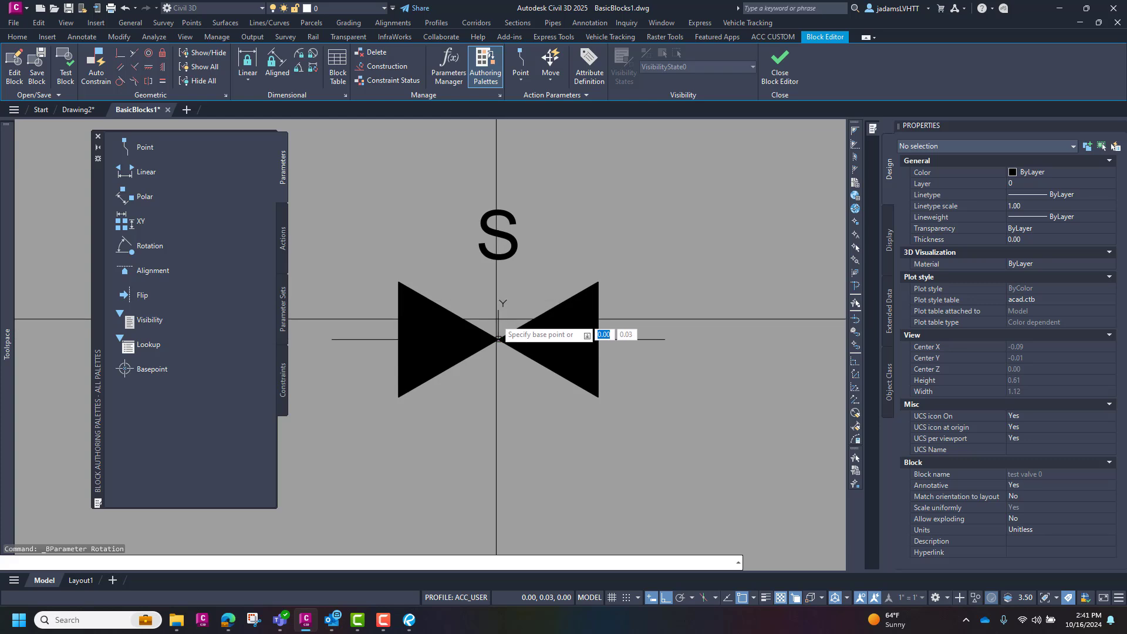
{"action": "left_click", "coordinate": [498, 339]}
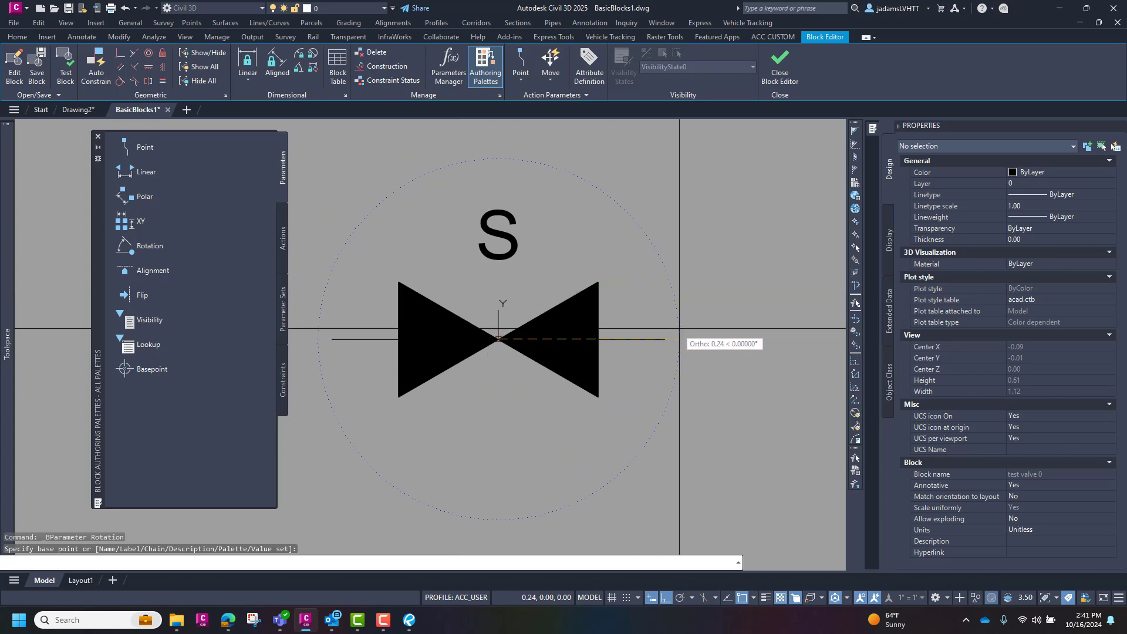
{"action": "left_click", "coordinate": [664, 339]}
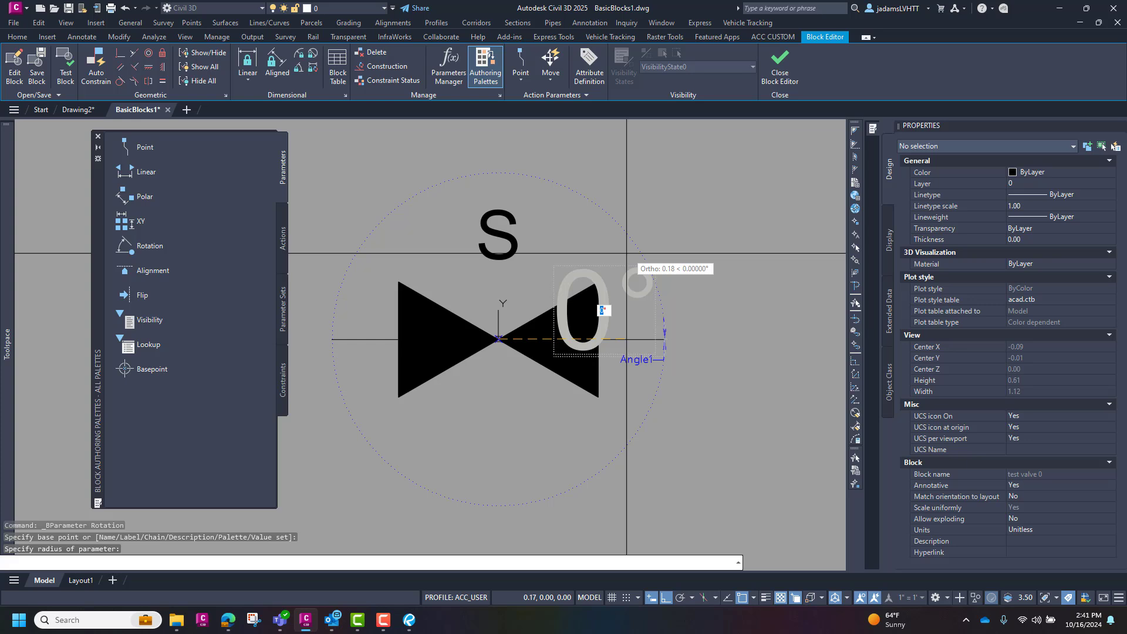
{"action": "type", "text": "360"}
{"action": "key", "text": "Return"}
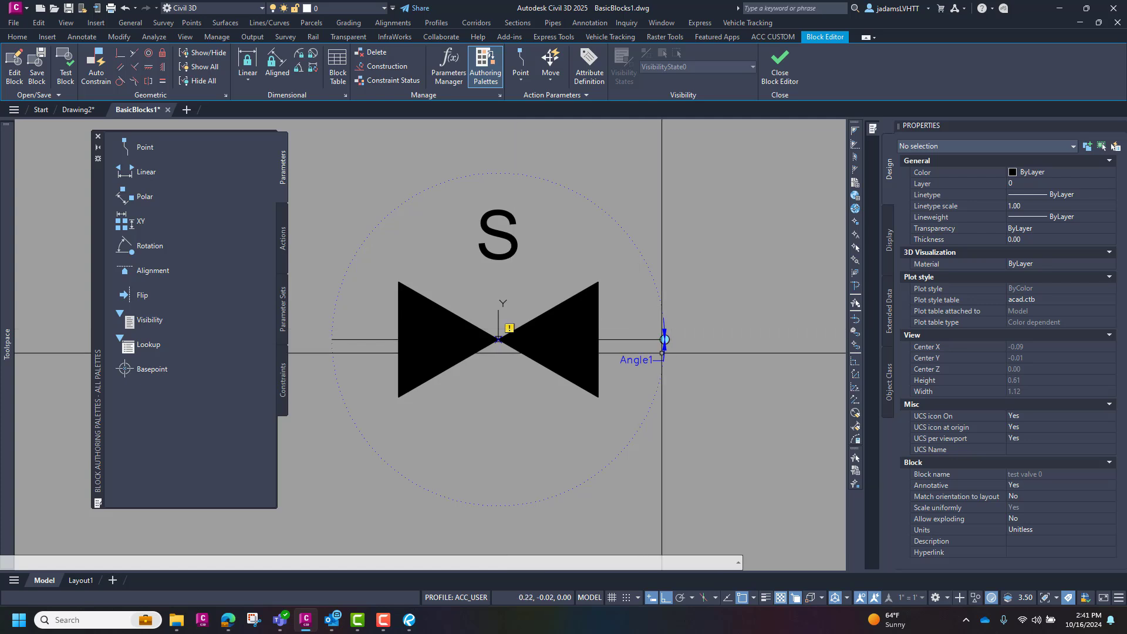
Step: Add a Rotate action on Angle1 covering all 12 valve objects, placed below the valve
{"action": "left_click", "coordinate": [283, 232]}
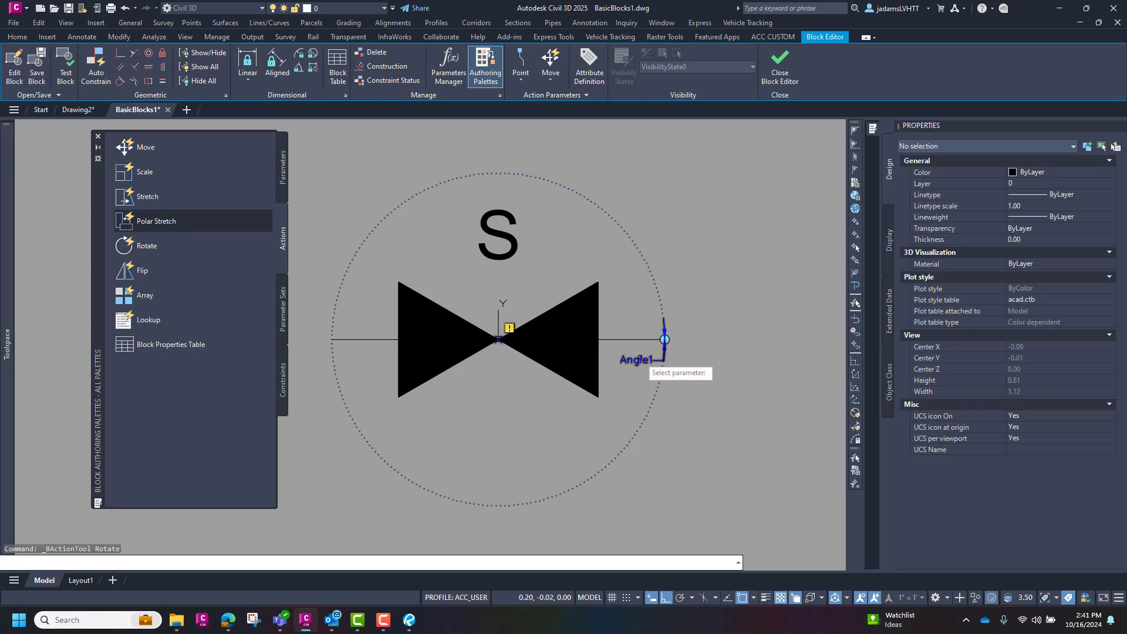
{"action": "left_click", "coordinate": [635, 359]}
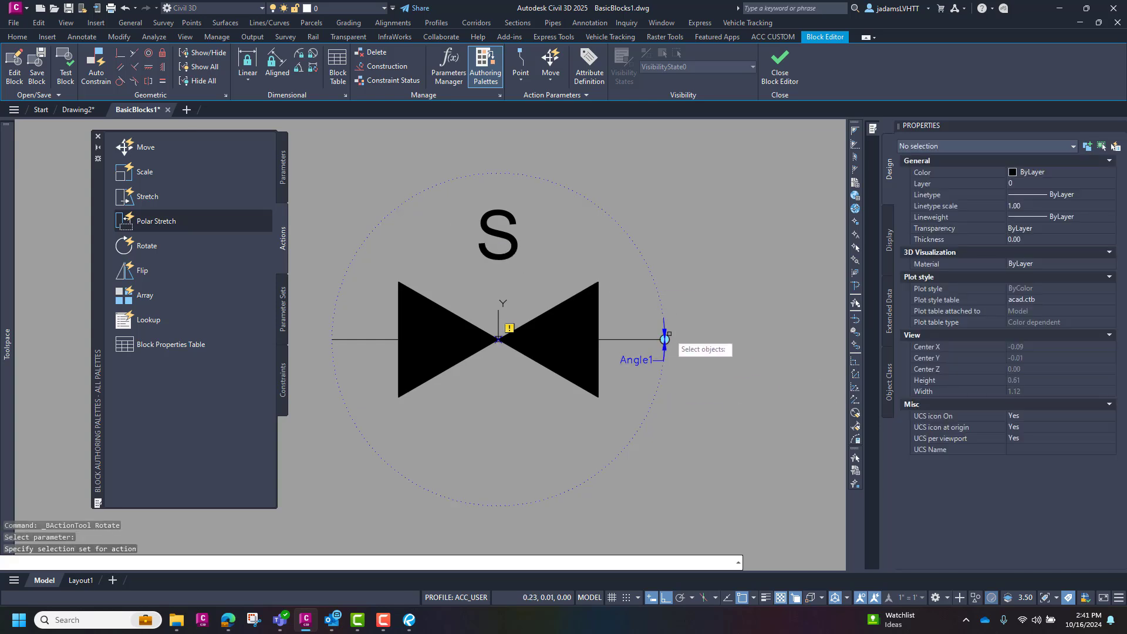
{"action": "left_click", "coordinate": [711, 217]}
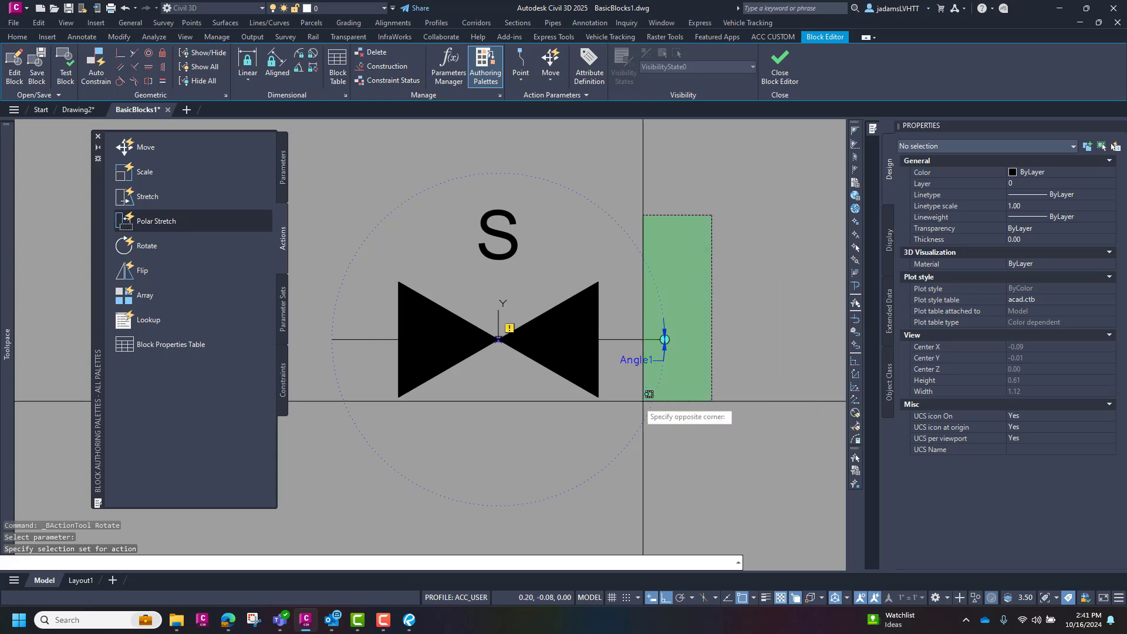
{"action": "left_click", "coordinate": [303, 414]}
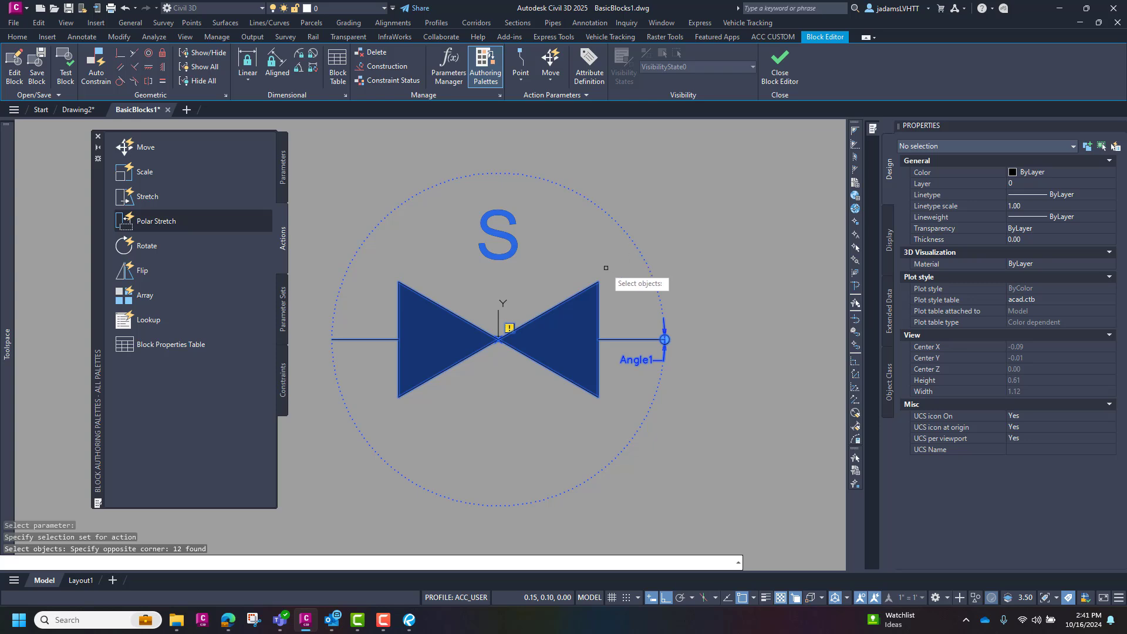
{"action": "key", "text": "Return"}
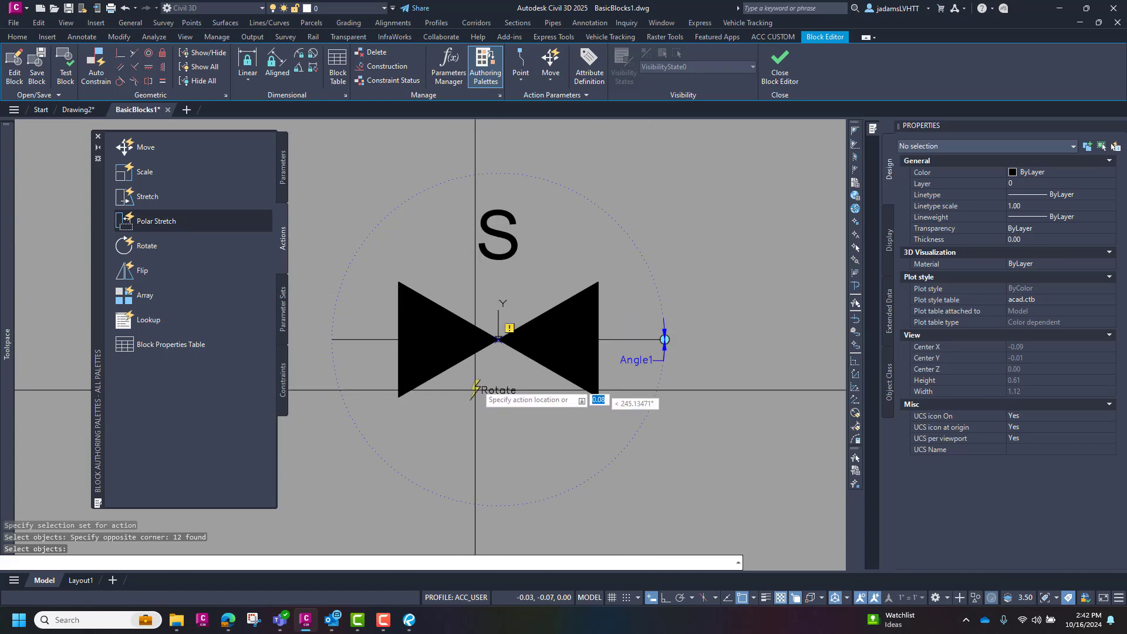
{"action": "key", "text": "F8"}
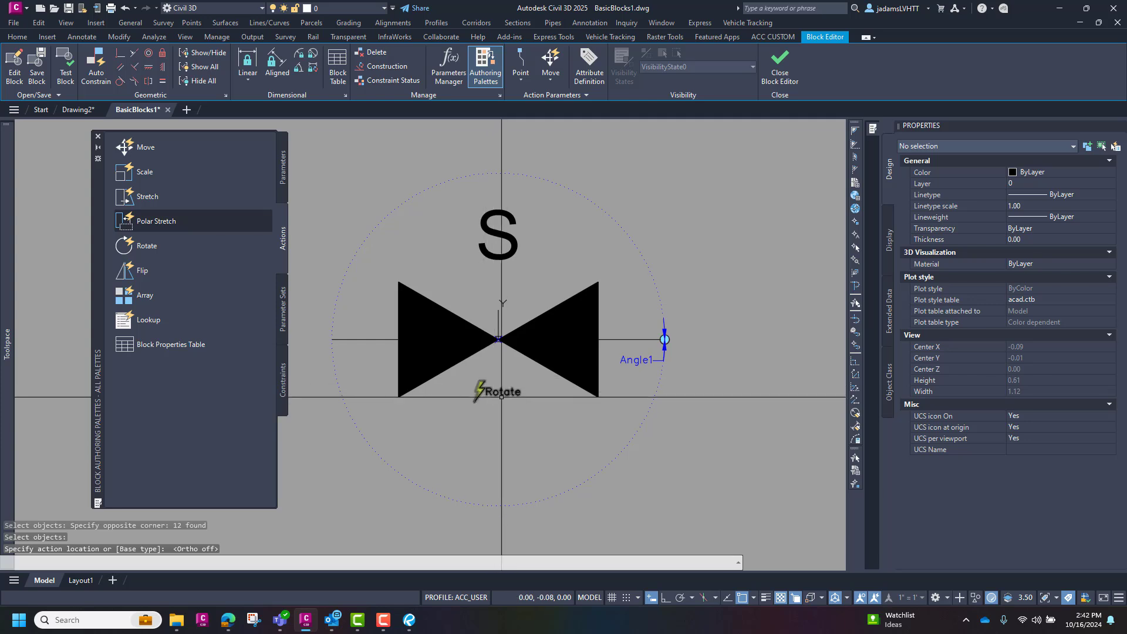
{"action": "left_click", "coordinate": [485, 389]}
Step: Save the valve block edits and turn the white valve through several angles with its rotation grip
{"action": "left_click", "coordinate": [781, 74]}
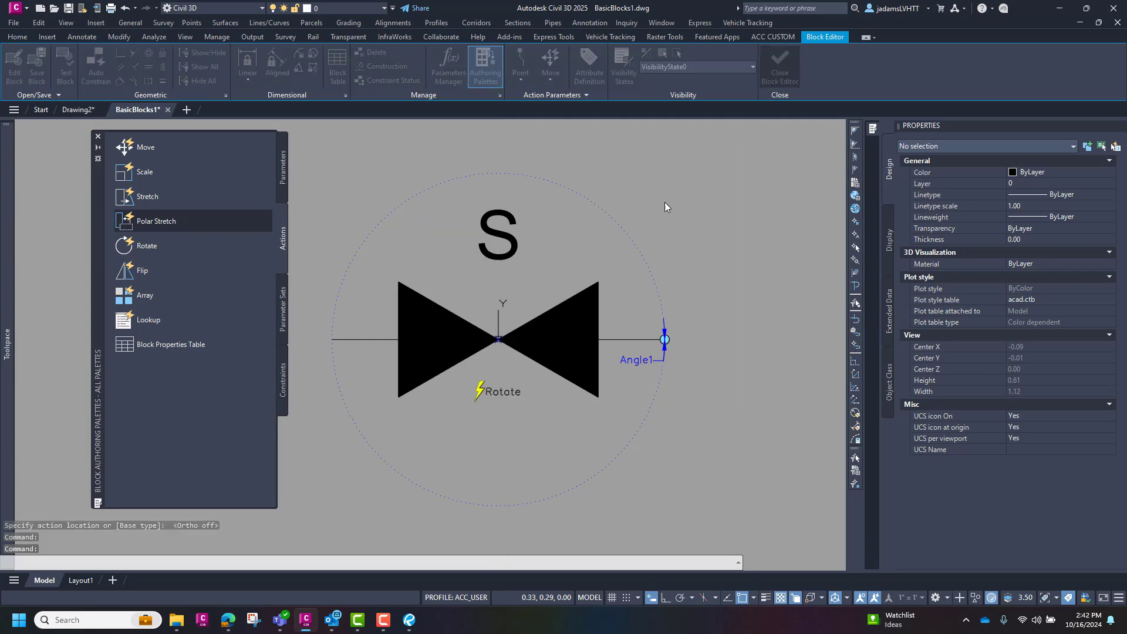
{"action": "left_click", "coordinate": [530, 283]}
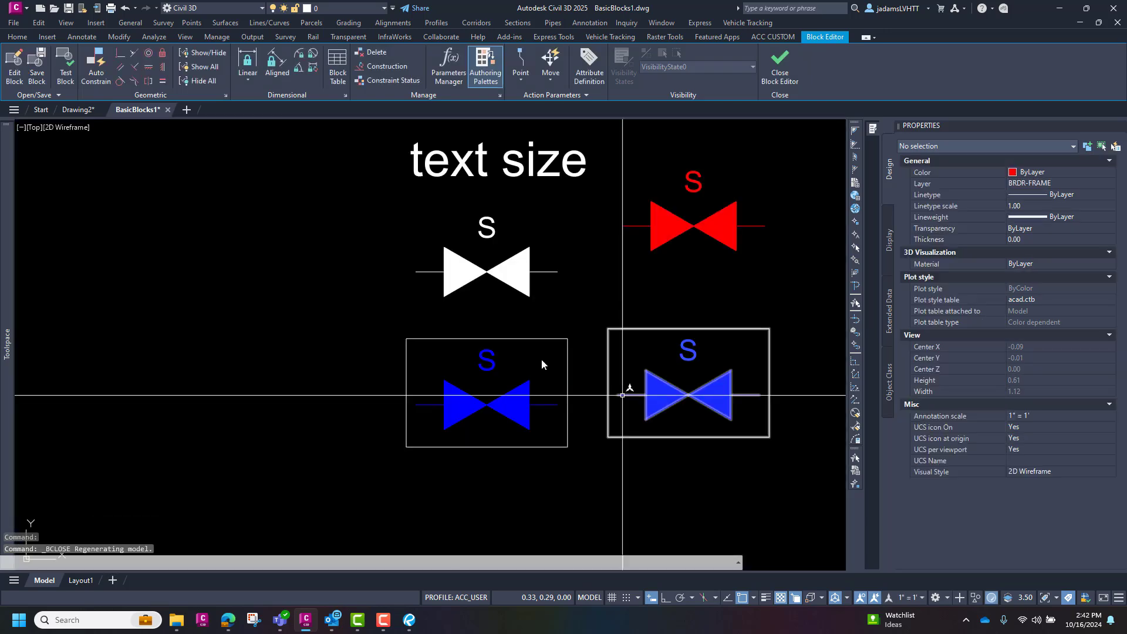
{"action": "left_click", "coordinate": [539, 270]}
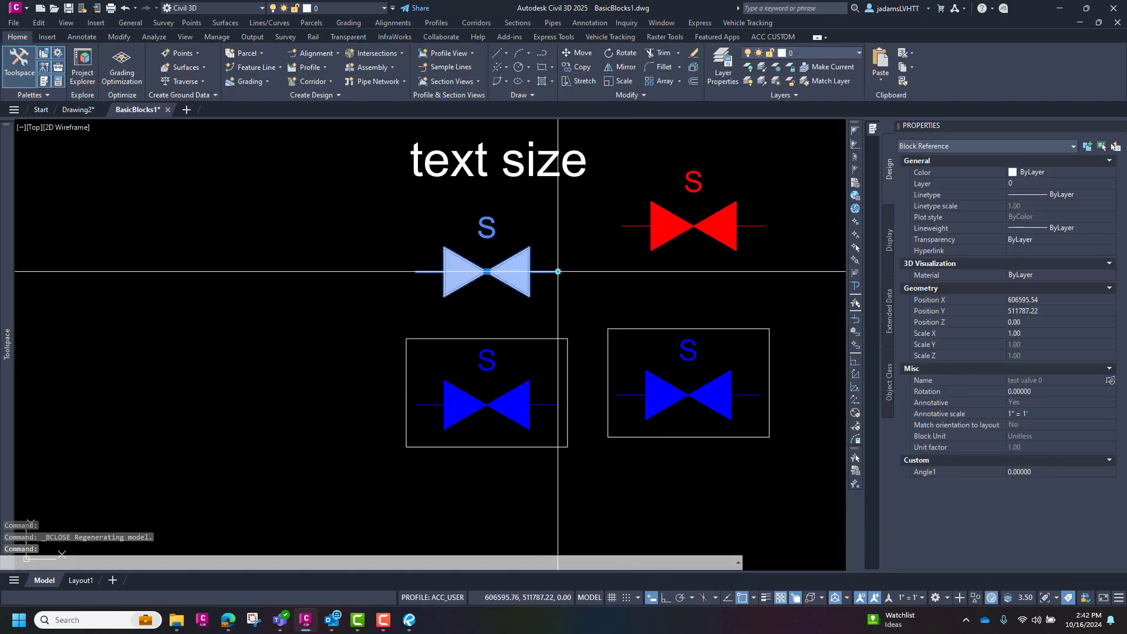
{"action": "left_click", "coordinate": [558, 271]}
{"action": "left_click", "coordinate": [545, 228]}
{"action": "left_click", "coordinate": [544, 228]}
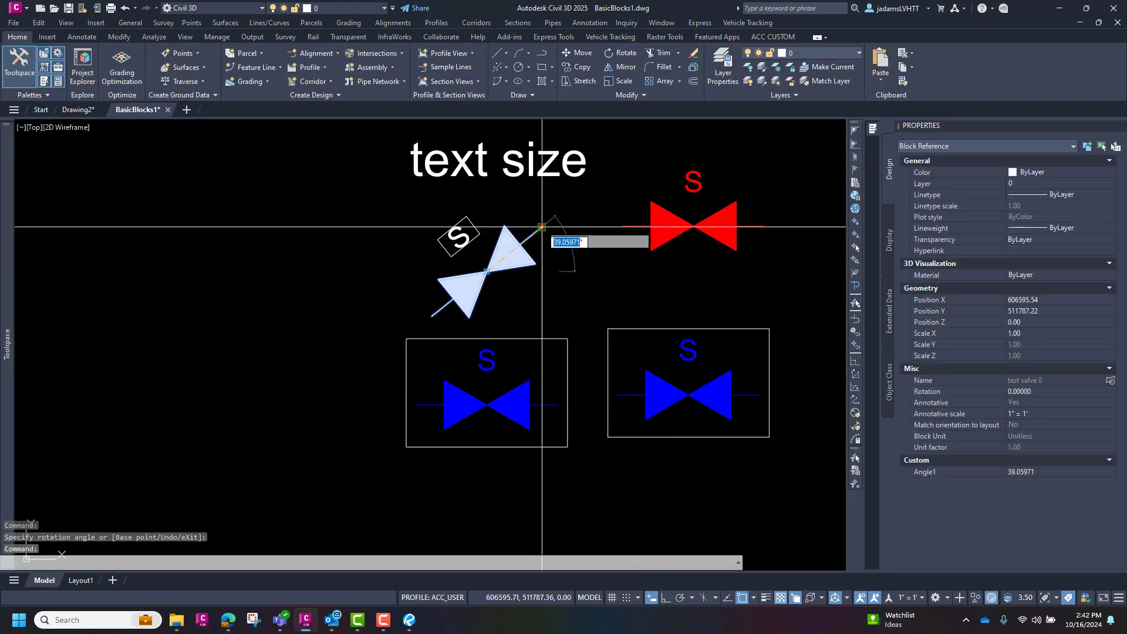
{"action": "left_click", "coordinate": [548, 306]}
{"action": "left_click", "coordinate": [542, 228]}
{"action": "left_click", "coordinate": [550, 302]}
{"action": "key", "text": "Escape"}
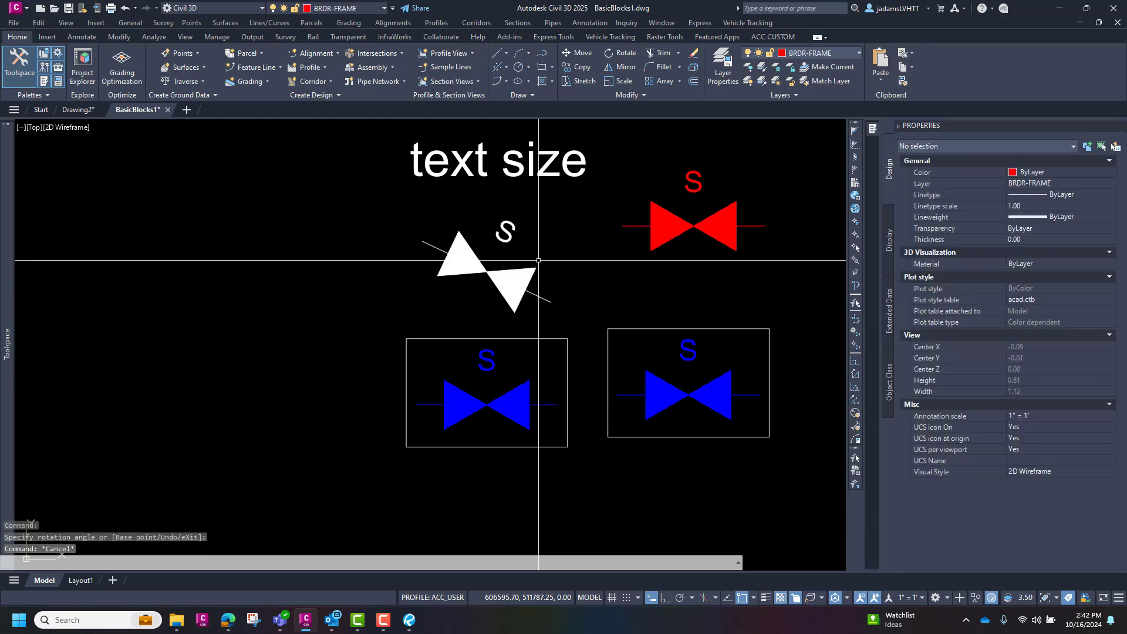
{"action": "left_click", "coordinate": [528, 269]}
Step: Reopen test valve 0 in the Block Editor and pan to centre the valve with its Angle1 rotation
{"action": "key", "text": "Return"}
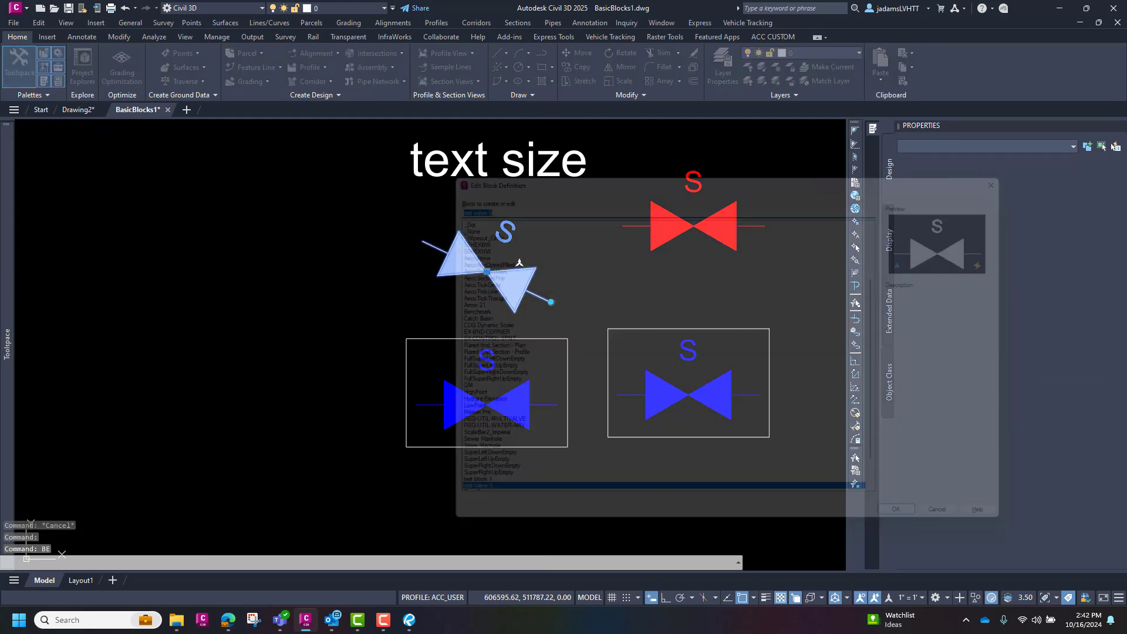
{"action": "left_click", "coordinate": [923, 533]}
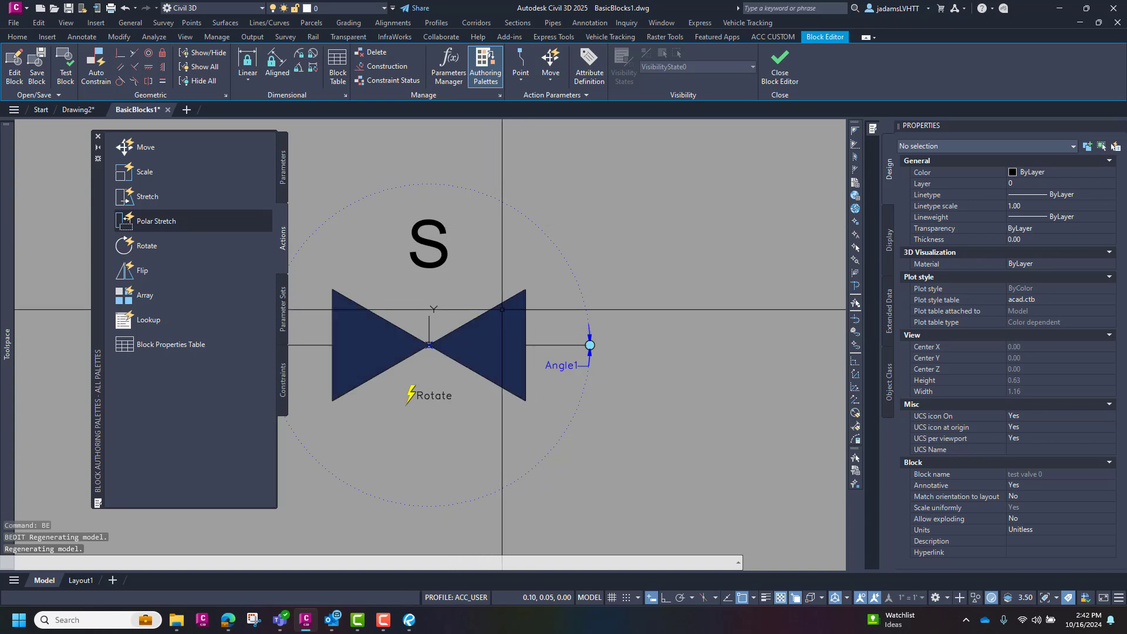
{"action": "mouse_move", "coordinate": [474, 310]}
{"action": "middle_mouse_down"}
{"action": "mouse_move", "coordinate": [532, 304]}
{"action": "mouse_move", "coordinate": [558, 330]}
{"action": "middle_mouse_up"}
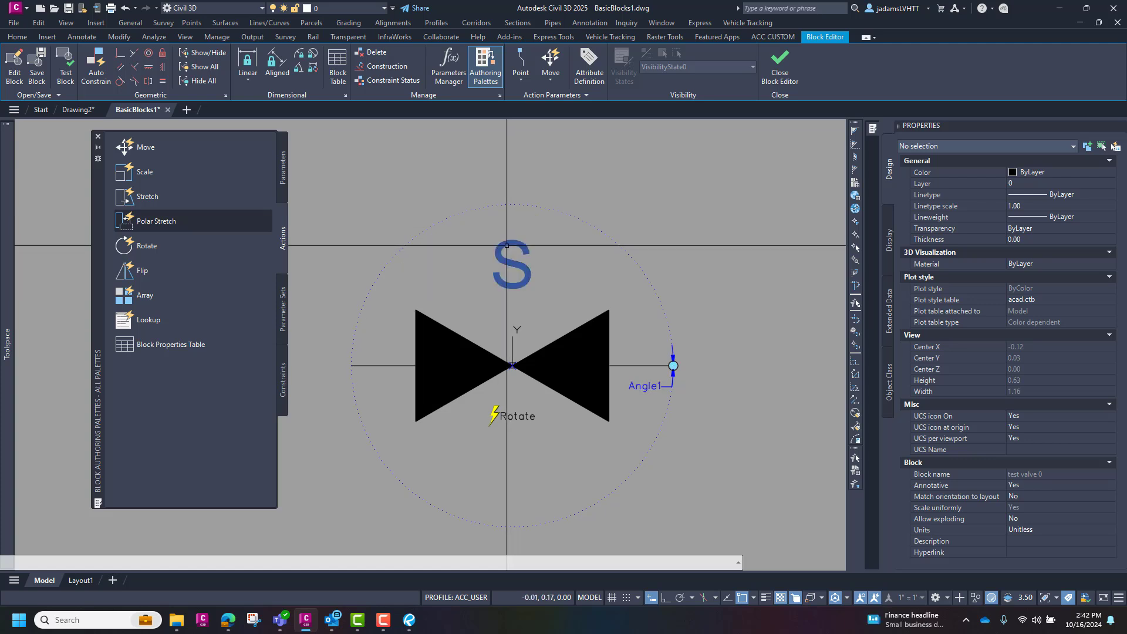
Step: Set the S label's justification to Middle center in Properties
{"action": "left_click", "coordinate": [506, 245]}
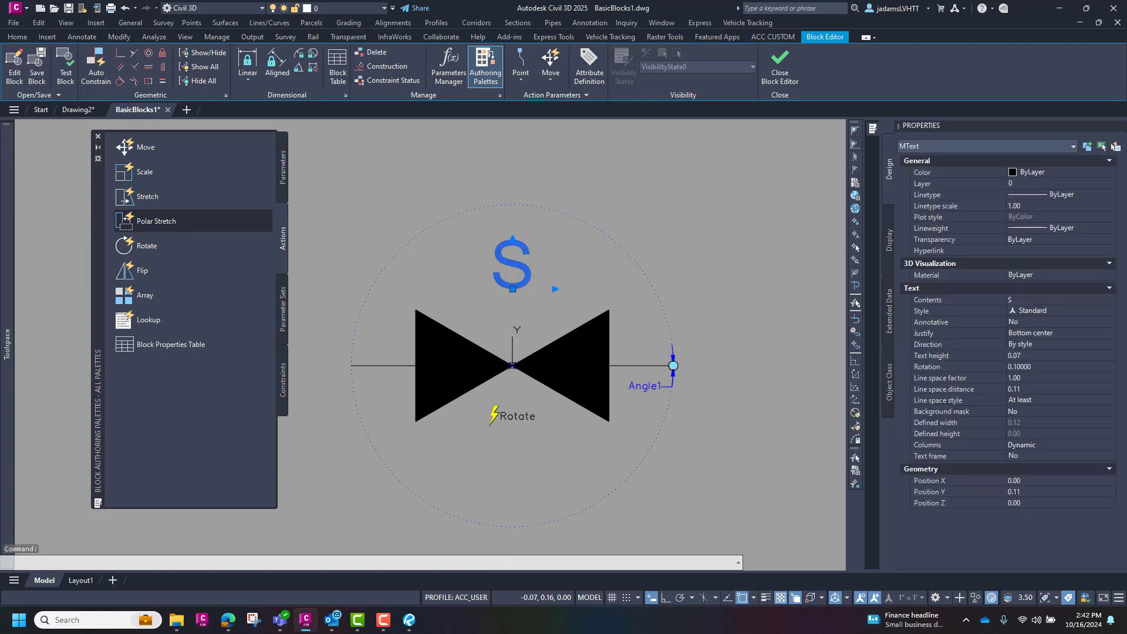
{"action": "left_click", "coordinate": [1033, 333]}
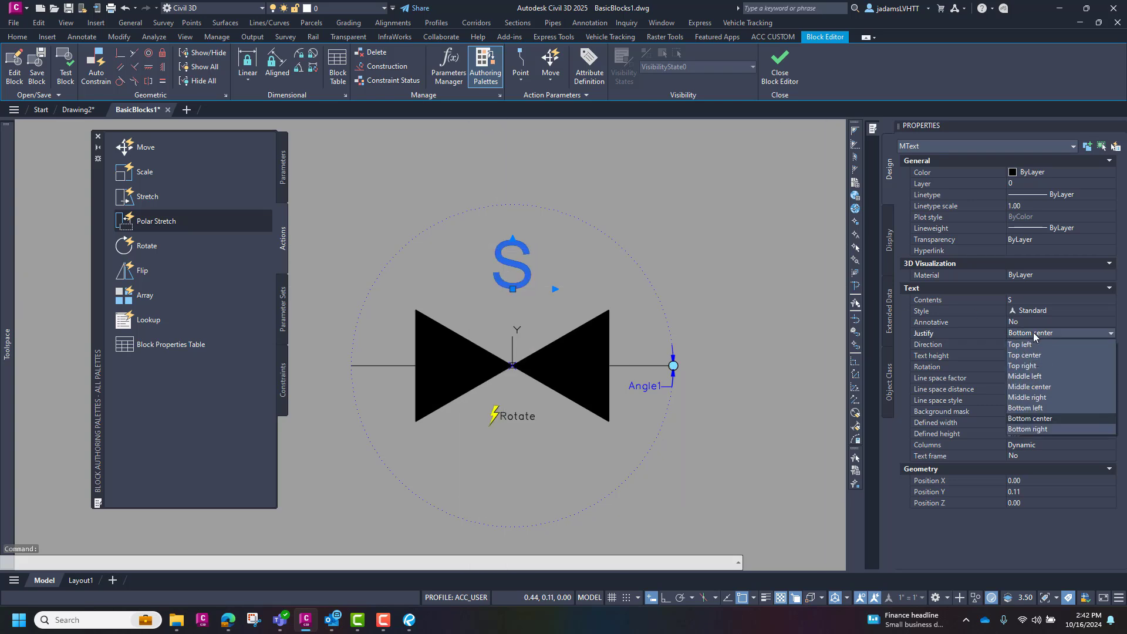
{"action": "left_click", "coordinate": [1037, 387]}
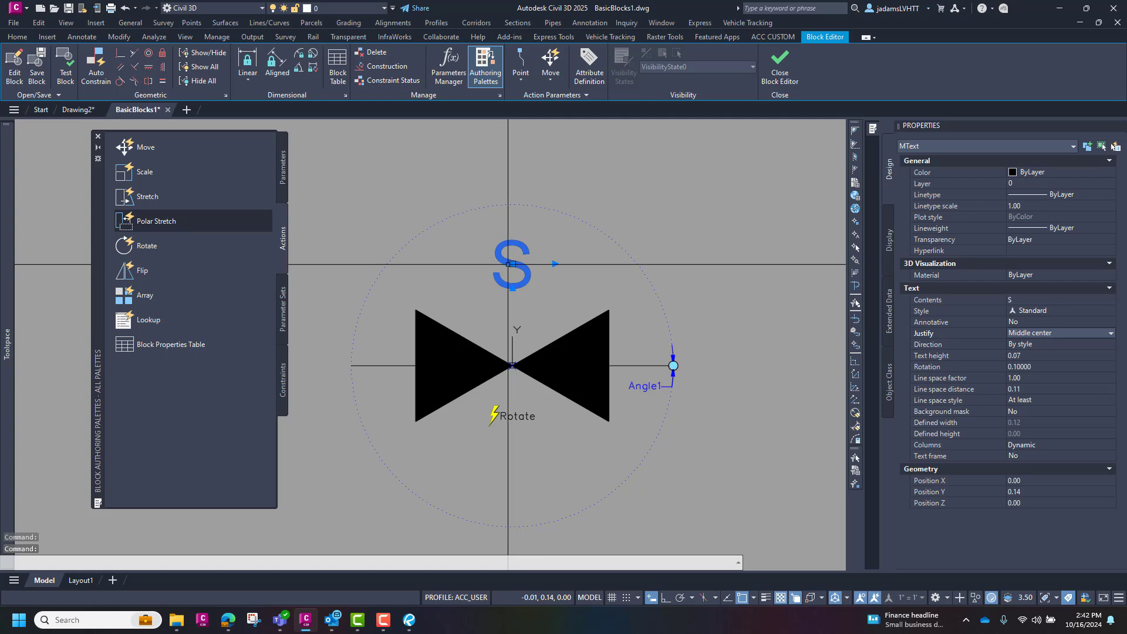
Step: Copy the S label to the upper right and start retyping the copy as W
{"action": "type", "text": "co"}
{"action": "key", "text": "Return"}
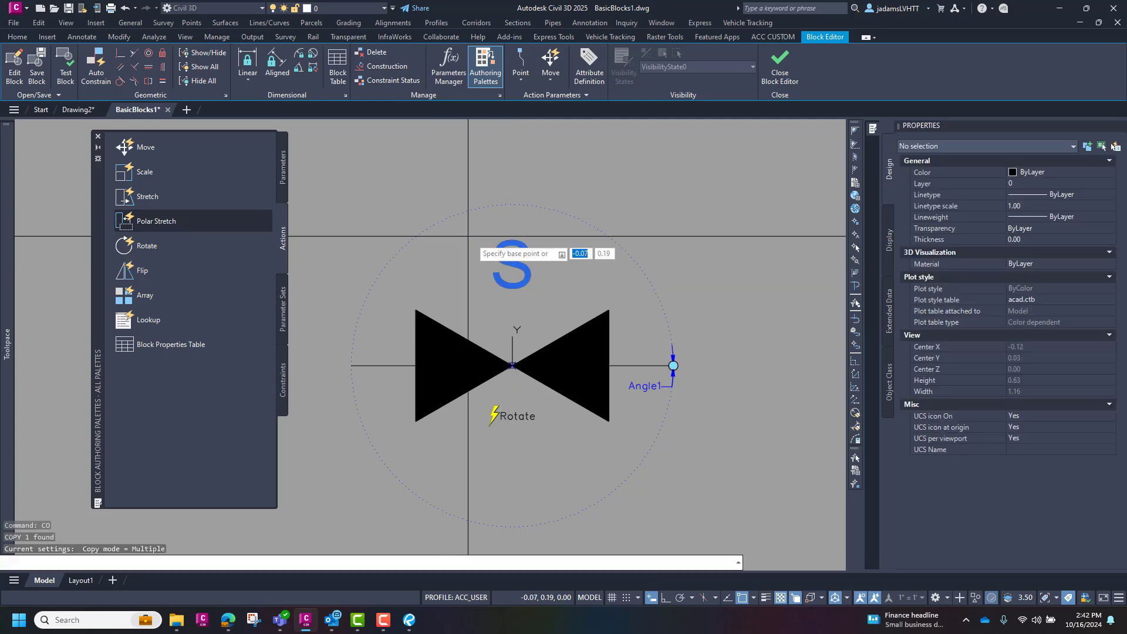
{"action": "left_click", "coordinate": [512, 264]}
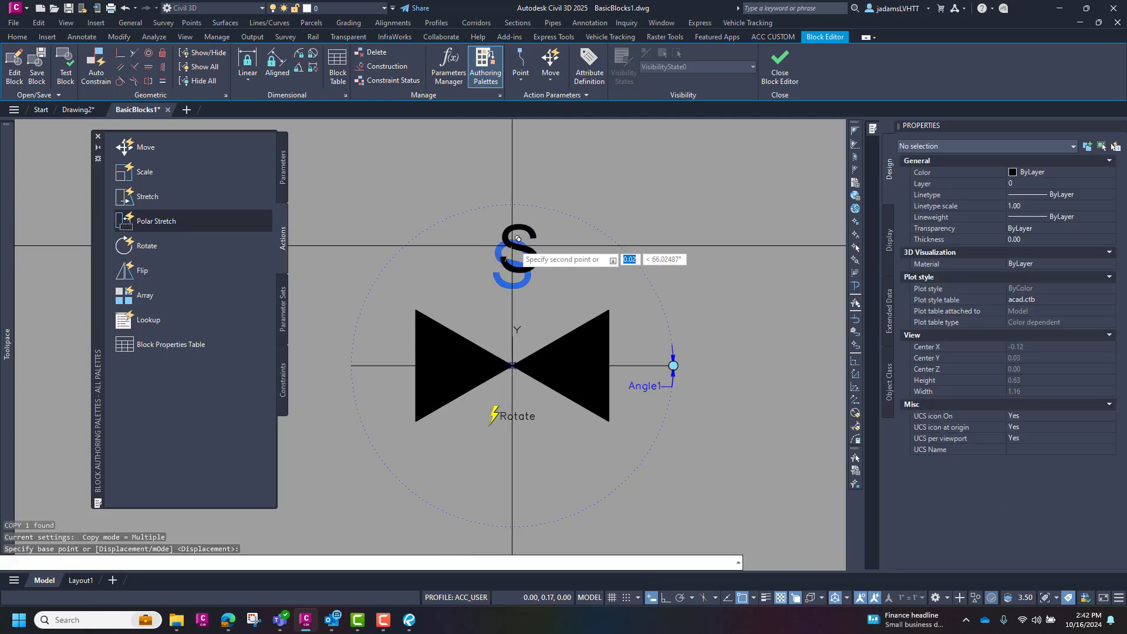
{"action": "left_click", "coordinate": [604, 227]}
{"action": "key", "text": "Escape"}
{"action": "left_click", "coordinate": [604, 224]}
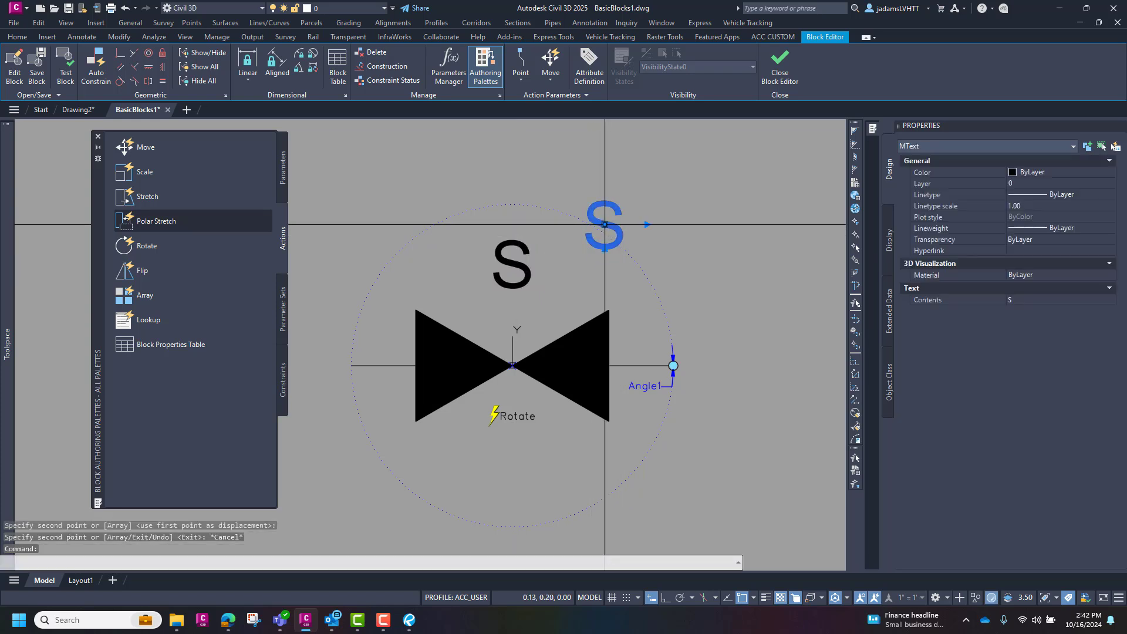
{"action": "double_click", "coordinate": [604, 225]}
{"action": "type", "text": "W"}
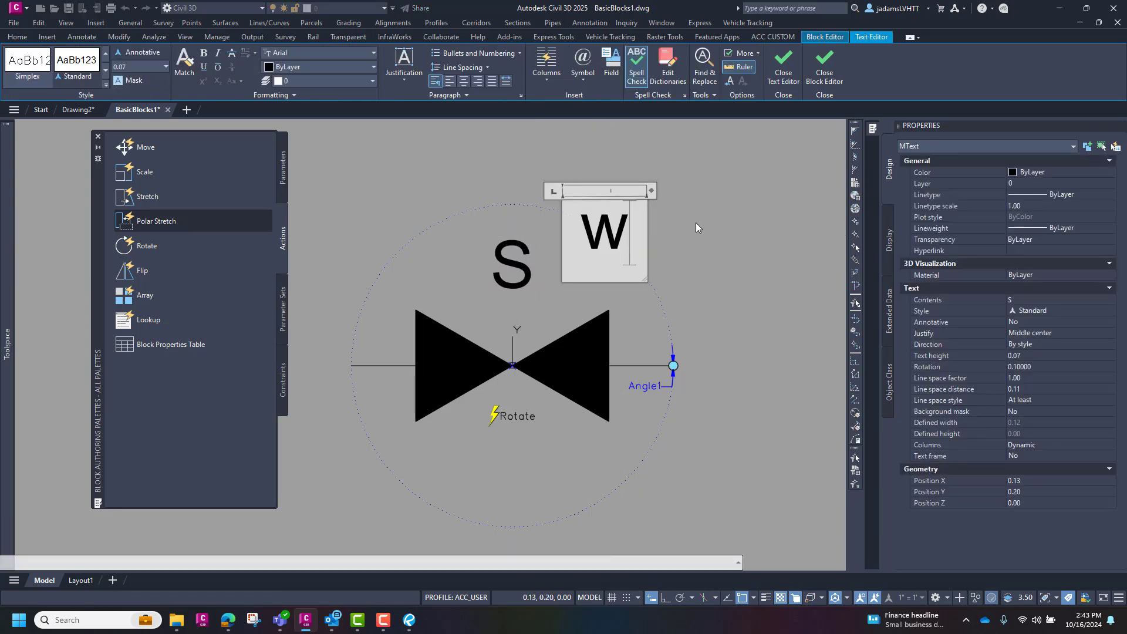
{"action": "key", "text": "BackSpace"}
Step: Finish the W text and snap its centre grip onto the S label's insertion point
{"action": "type", "text": "W"}
{"action": "left_click", "coordinate": [673, 216]}
{"action": "left_click", "coordinate": [597, 216]}
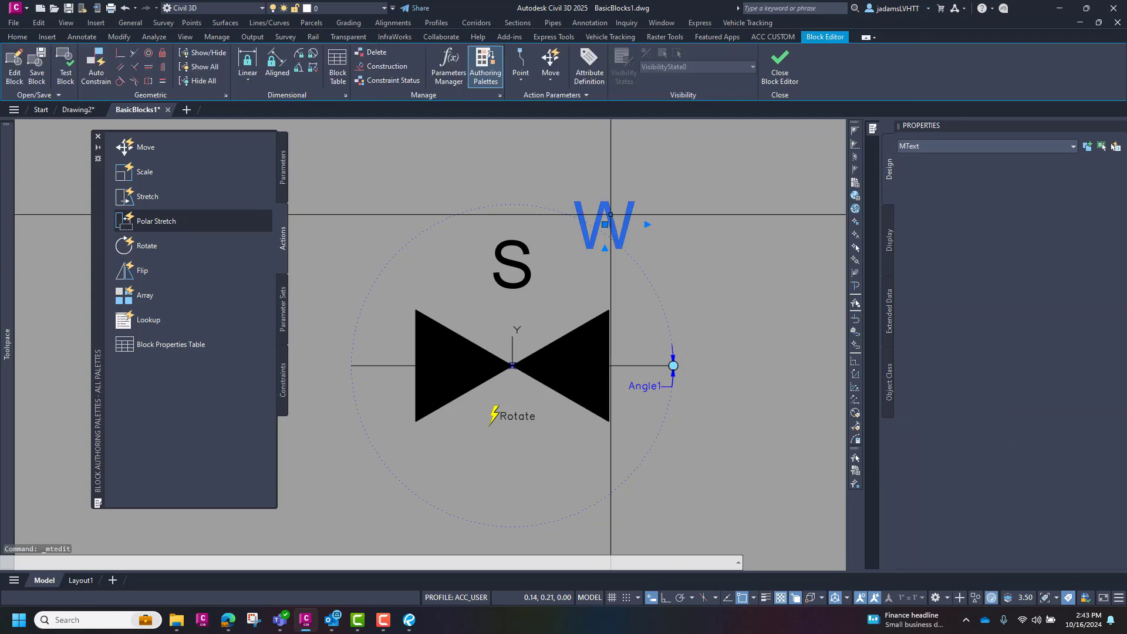
{"action": "left_click", "coordinate": [604, 224]}
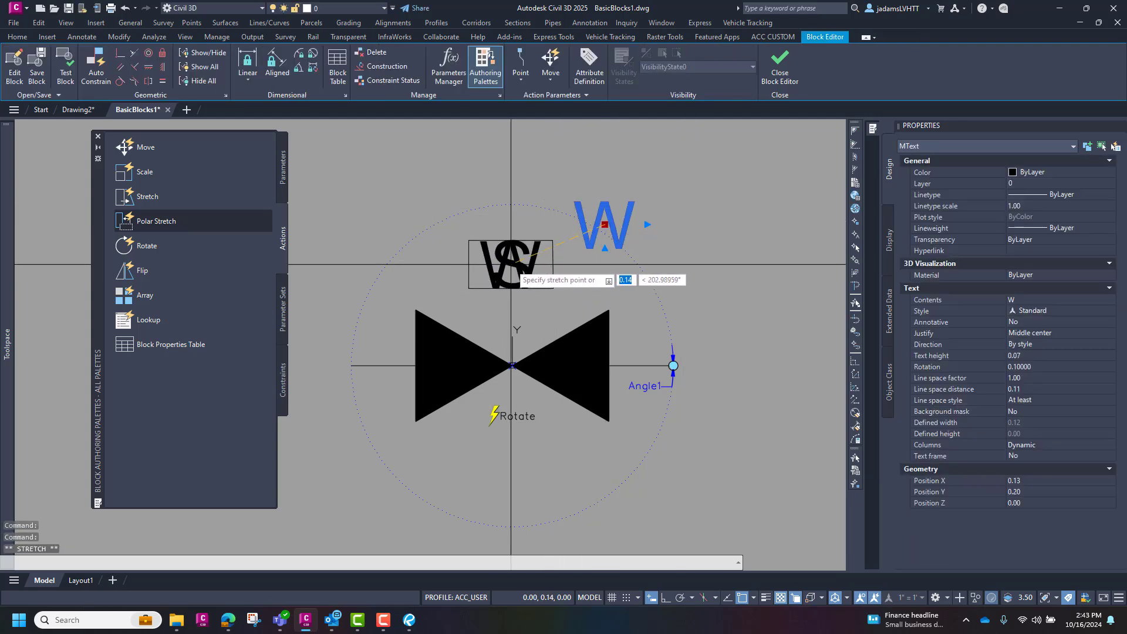
{"action": "right_click", "coordinate": [509, 219], "text": "shift"}
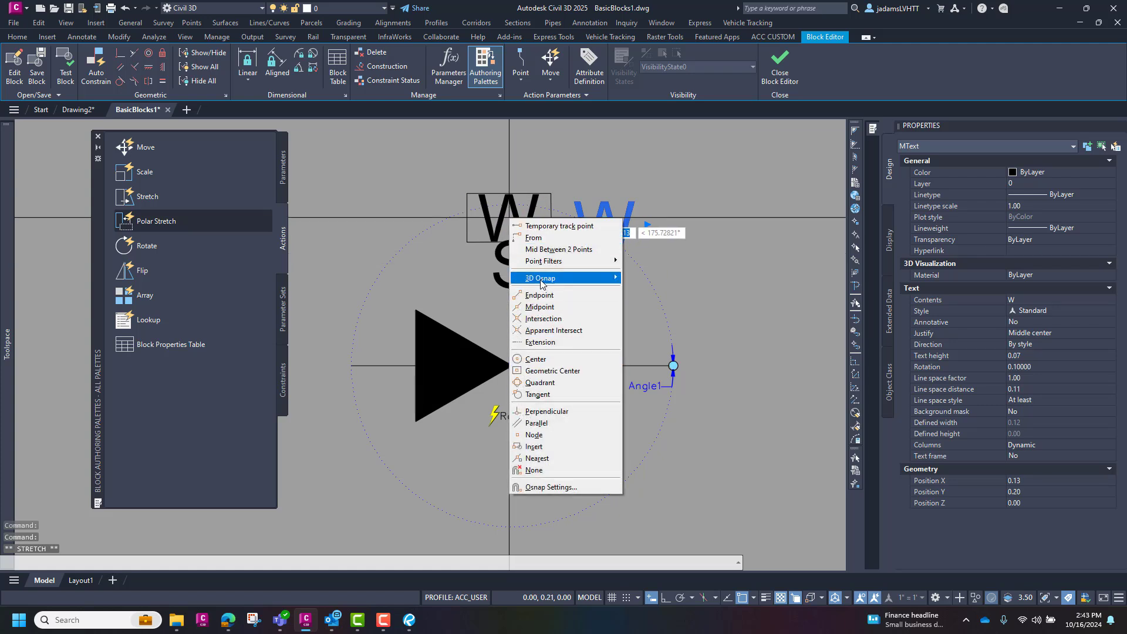
{"action": "left_click", "coordinate": [539, 449]}
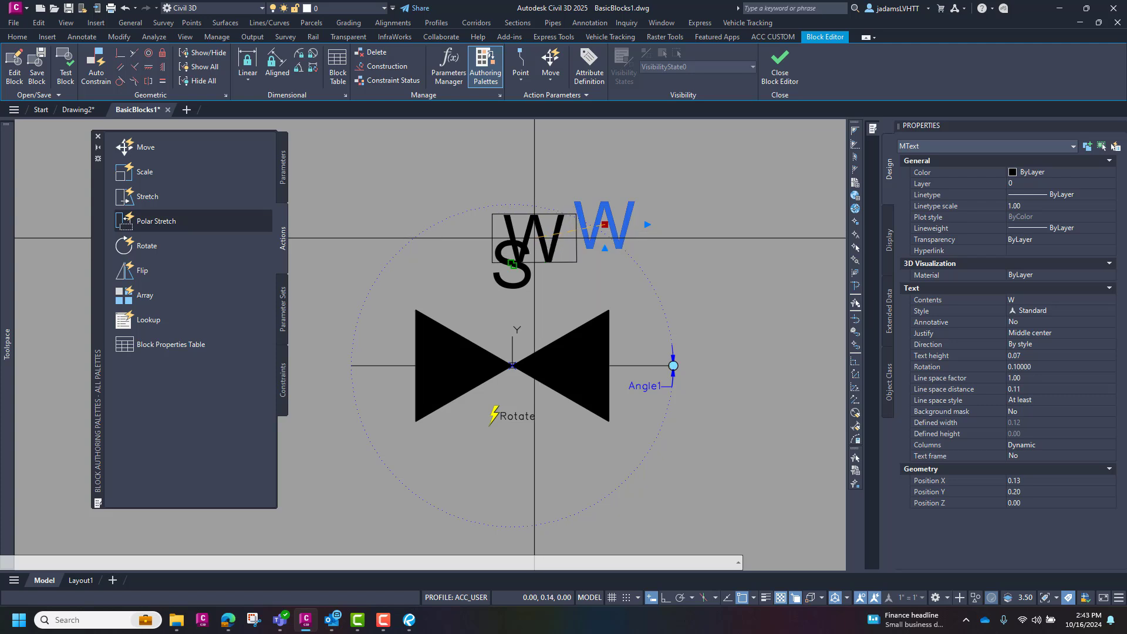
{"action": "key", "text": "Escape"}
{"action": "key", "text": "Escape"}
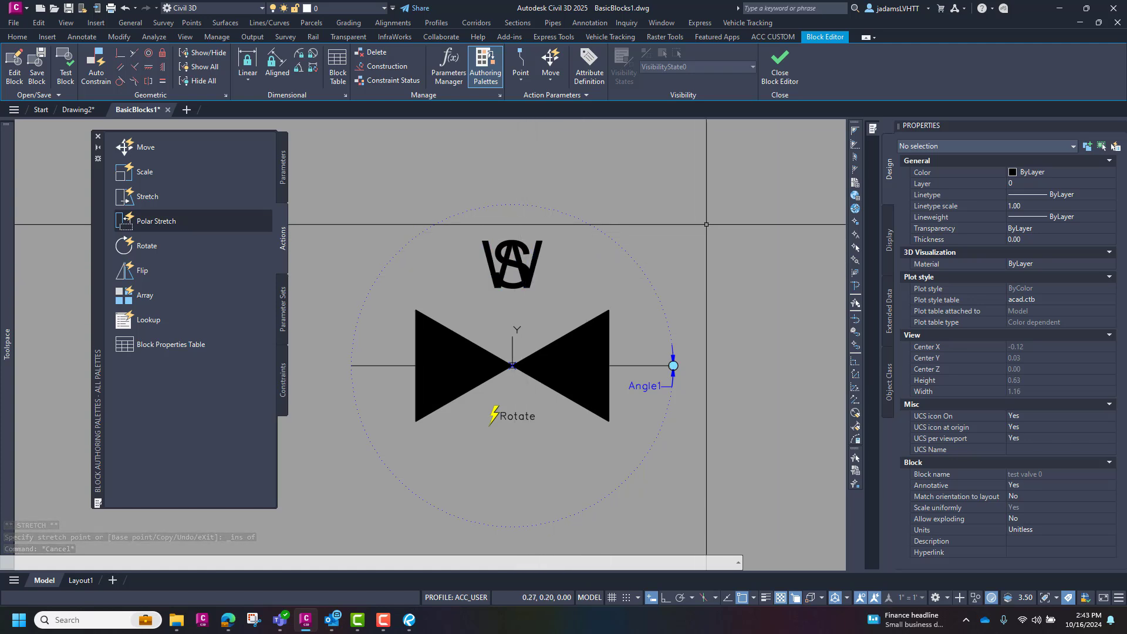
Step: Place a Visibility1 parameter from the Parameters palette just above the valve's base point, then select it
{"action": "left_click", "coordinate": [283, 169]}
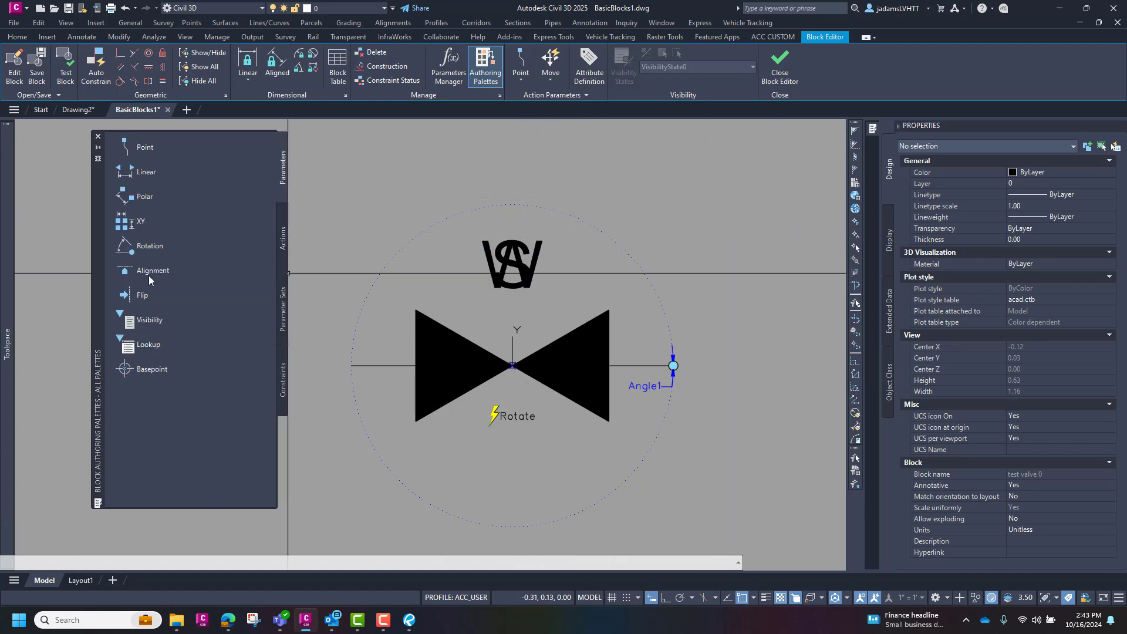
{"action": "left_click", "coordinate": [150, 319]}
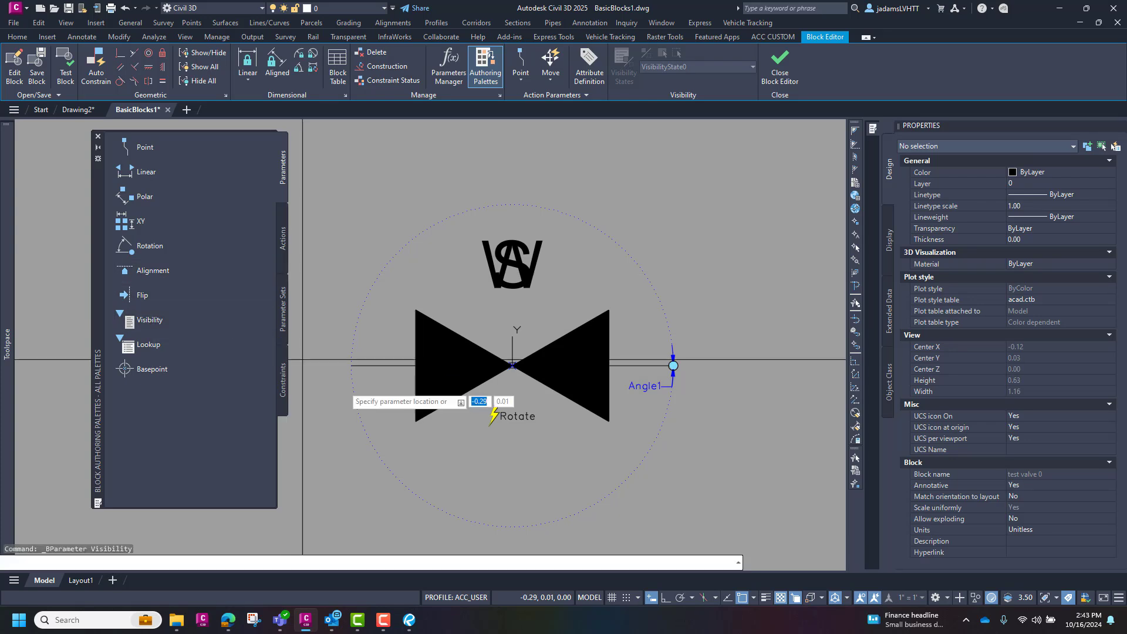
{"action": "left_click", "coordinate": [511, 315]}
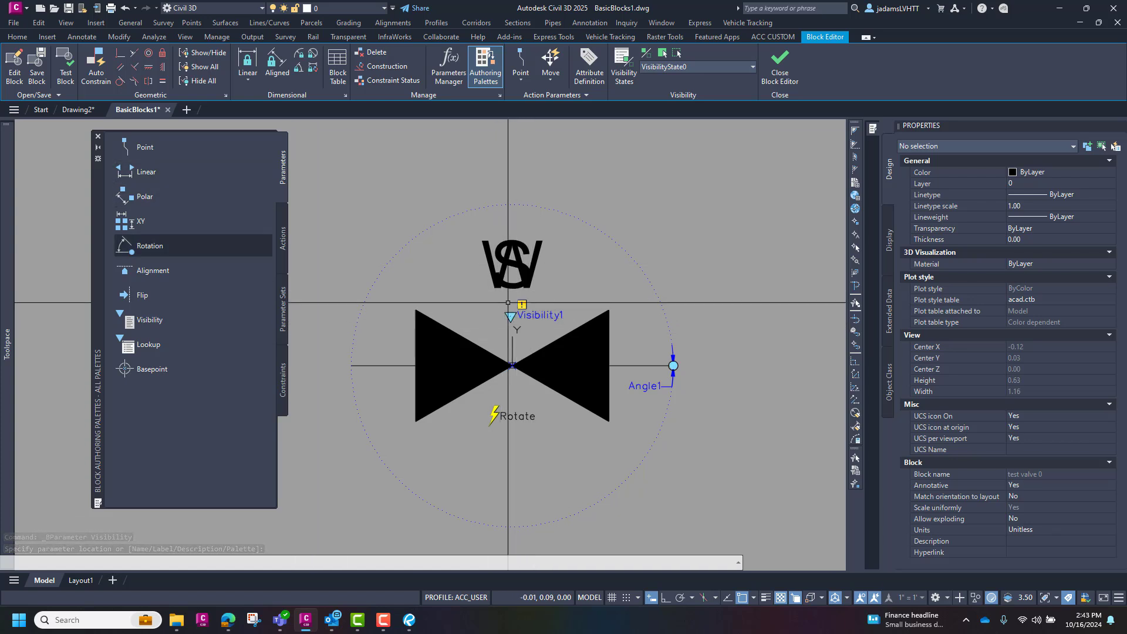
{"action": "left_click", "coordinate": [539, 316]}
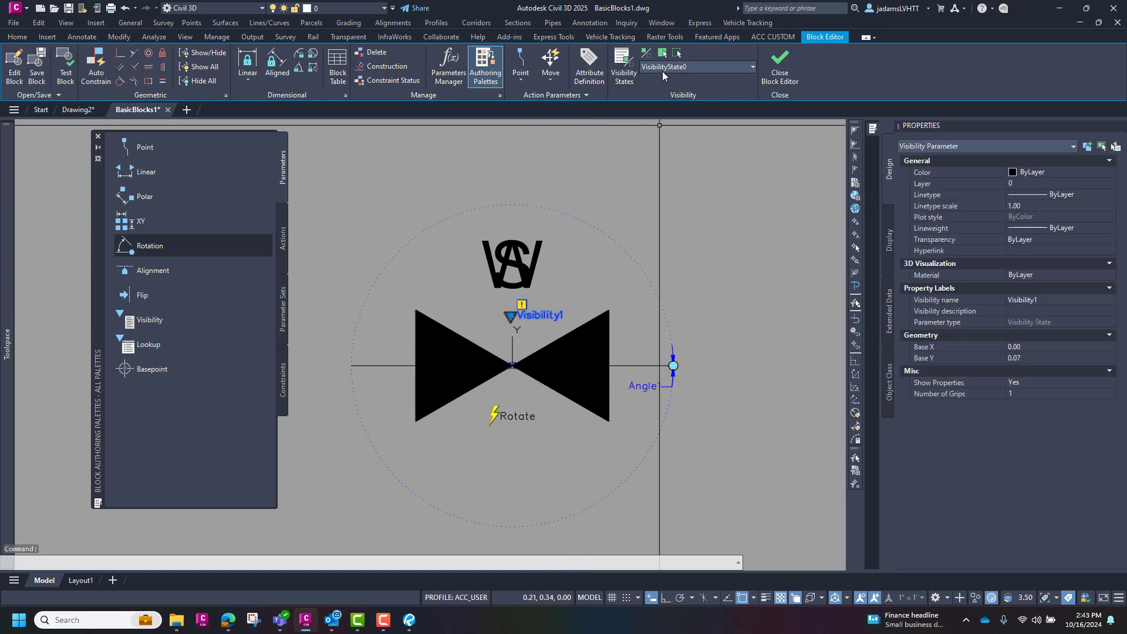
Step: In Visibility States, rename the existing state Sewer, add a new Water state, and confirm both dialogs
{"action": "left_click", "coordinate": [626, 69]}
{"action": "left_click_drag", "start_coordinate": [364, 57], "coordinate": [407, 143]}
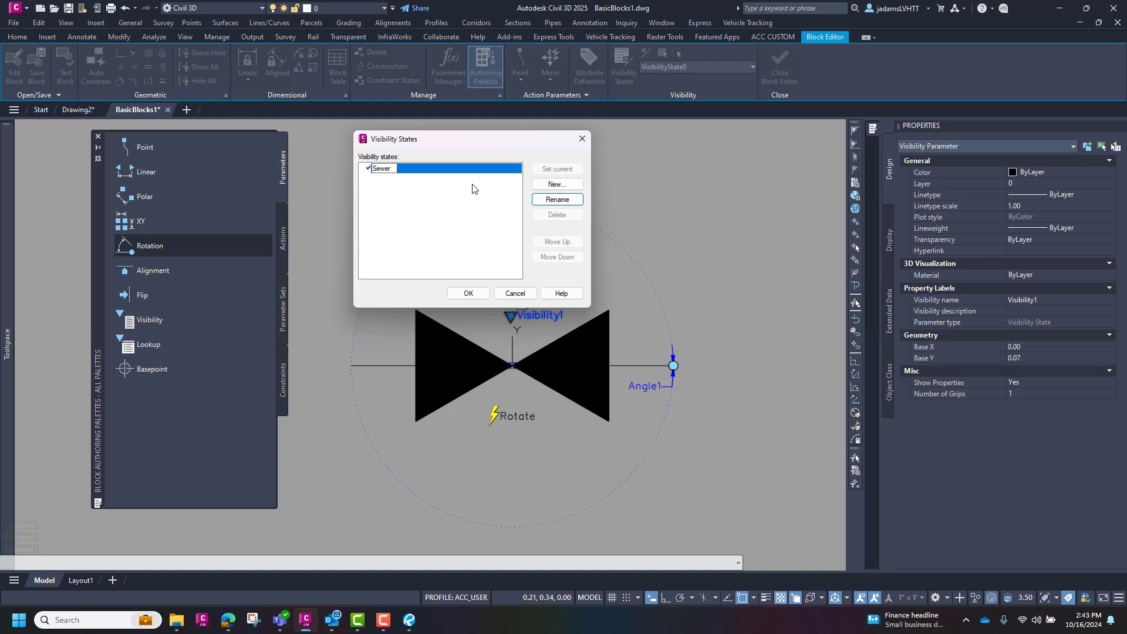
{"action": "left_click", "coordinate": [556, 185]}
{"action": "type", "text": "Water"}
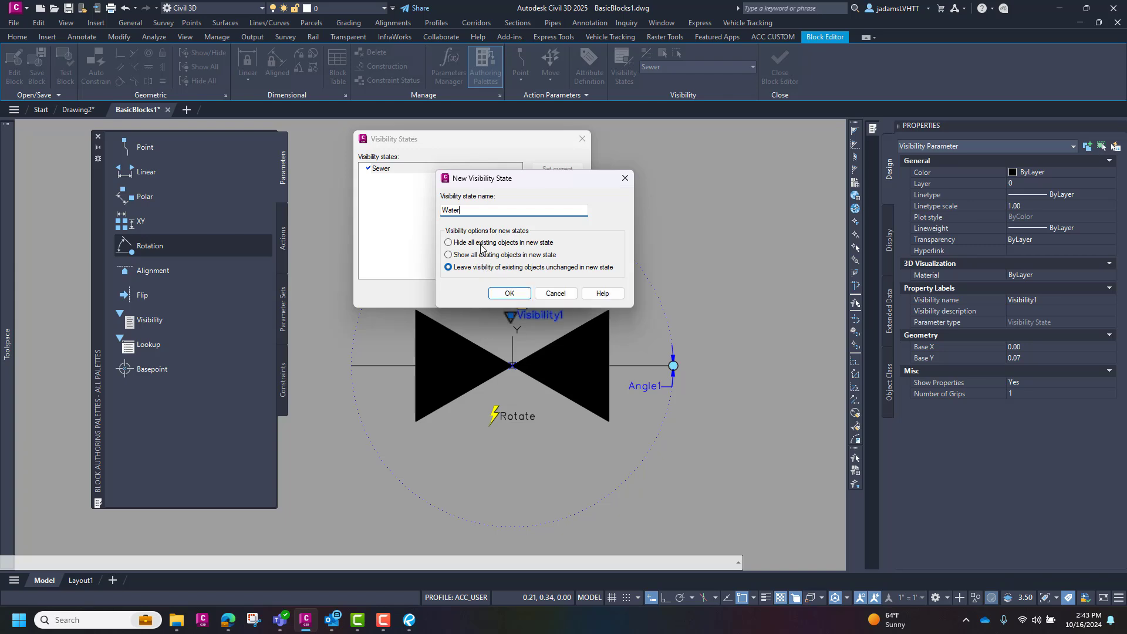
{"action": "left_click", "coordinate": [508, 293]}
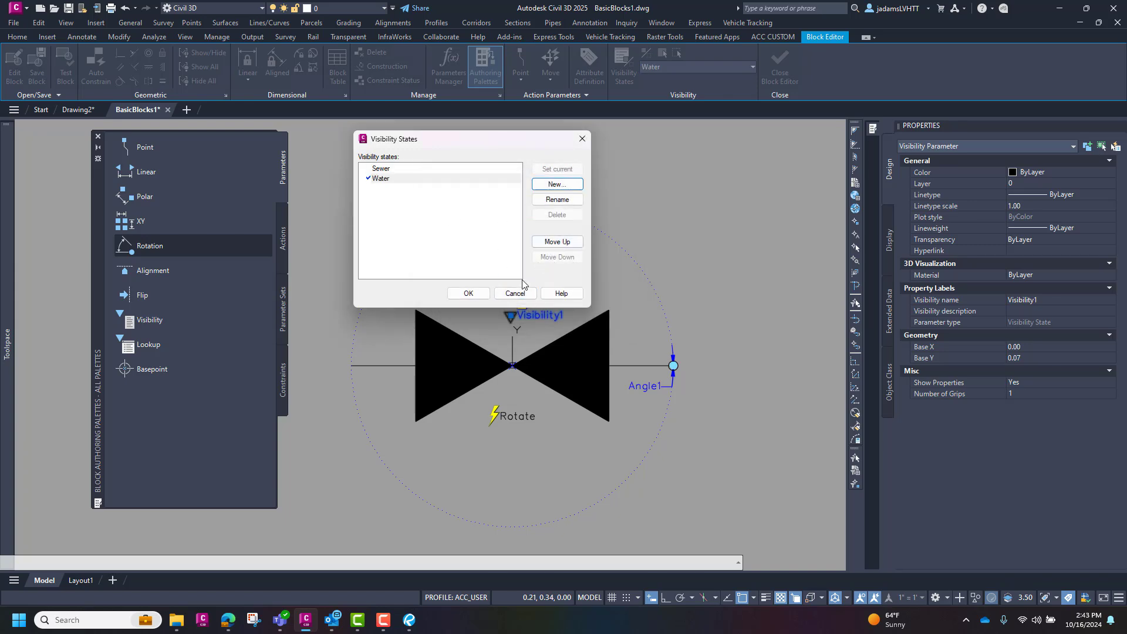
{"action": "left_click", "coordinate": [469, 294]}
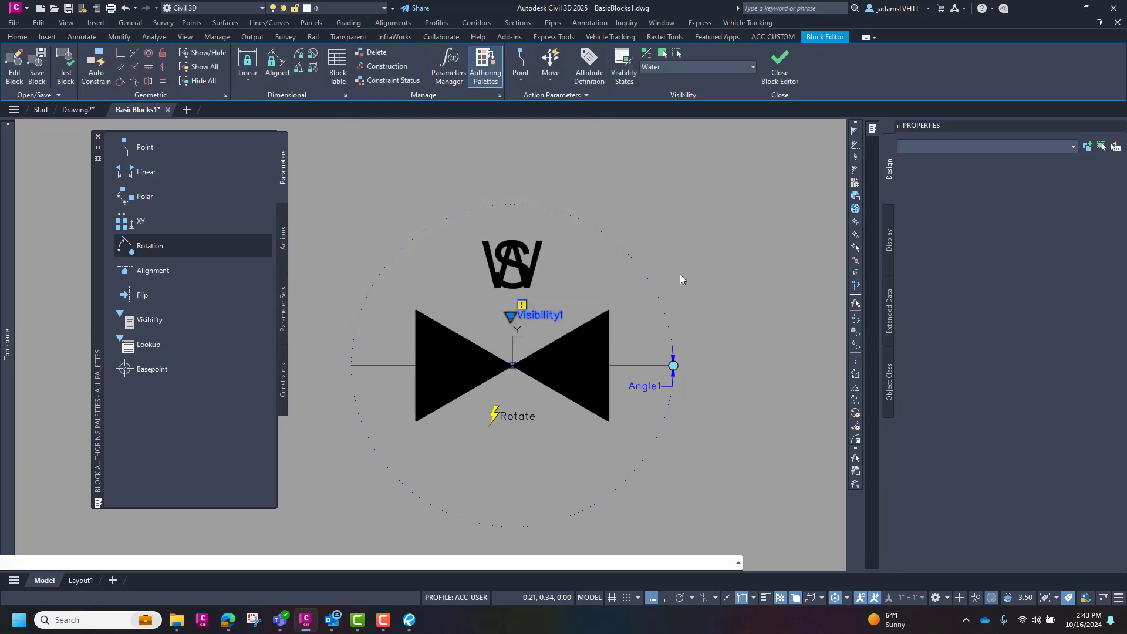
Step: Make the W label invisible in the Sewer visibility state
{"action": "left_click", "coordinate": [682, 68]}
{"action": "left_click", "coordinate": [674, 69]}
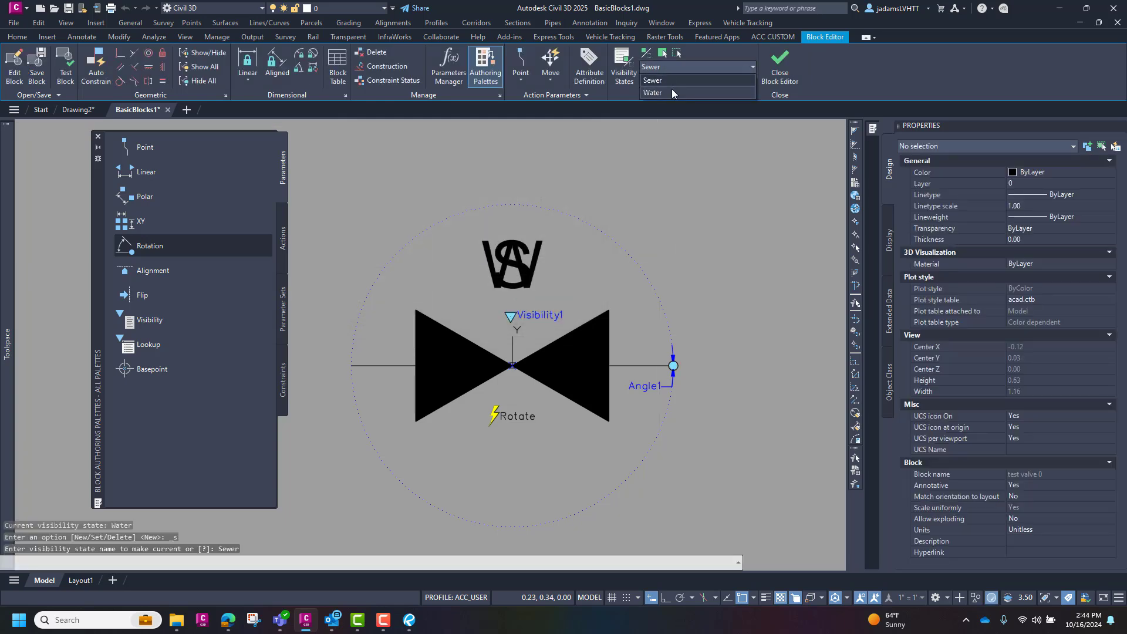
{"action": "left_click", "coordinate": [671, 92]}
{"action": "left_click", "coordinate": [670, 70]}
{"action": "left_click", "coordinate": [663, 78]}
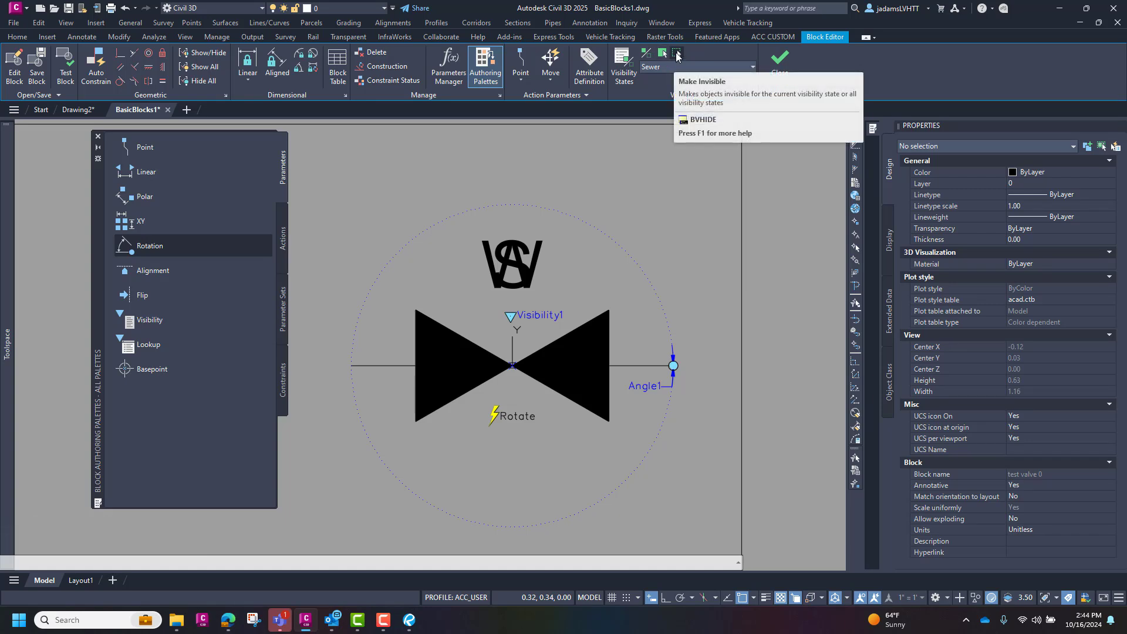
{"action": "left_click", "coordinate": [676, 54]}
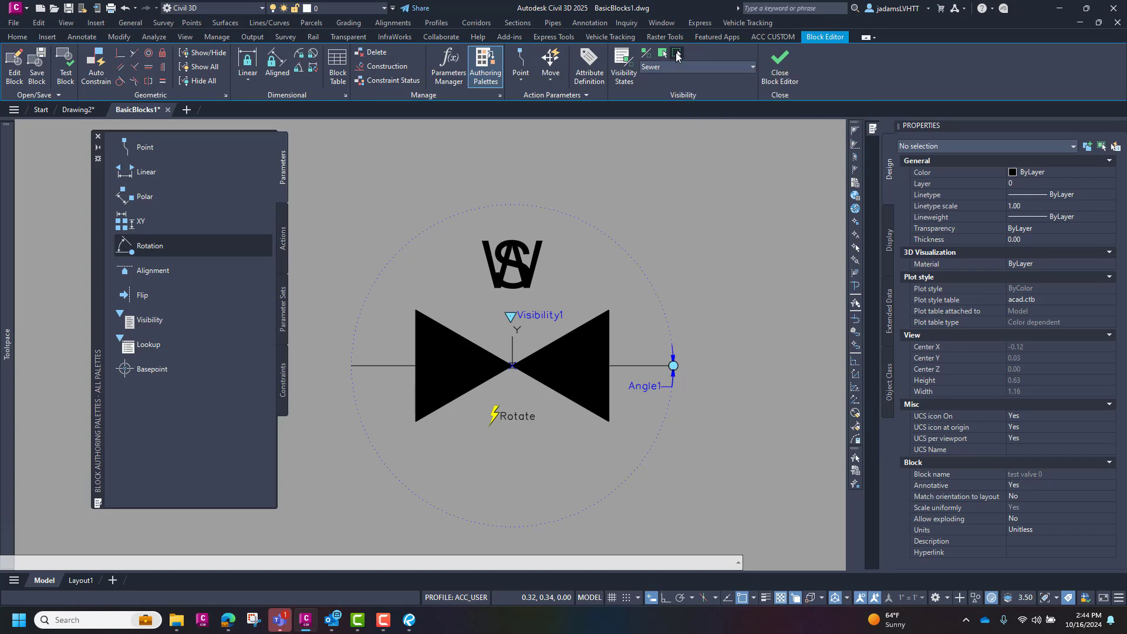
{"action": "left_click", "coordinate": [541, 241]}
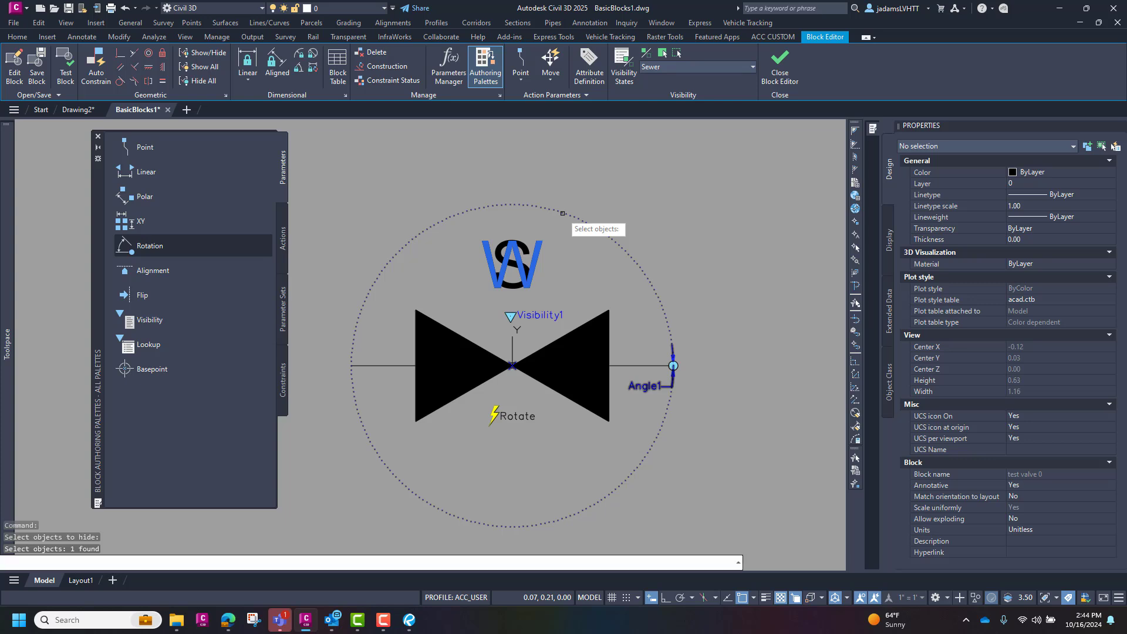
{"action": "key", "text": "Return"}
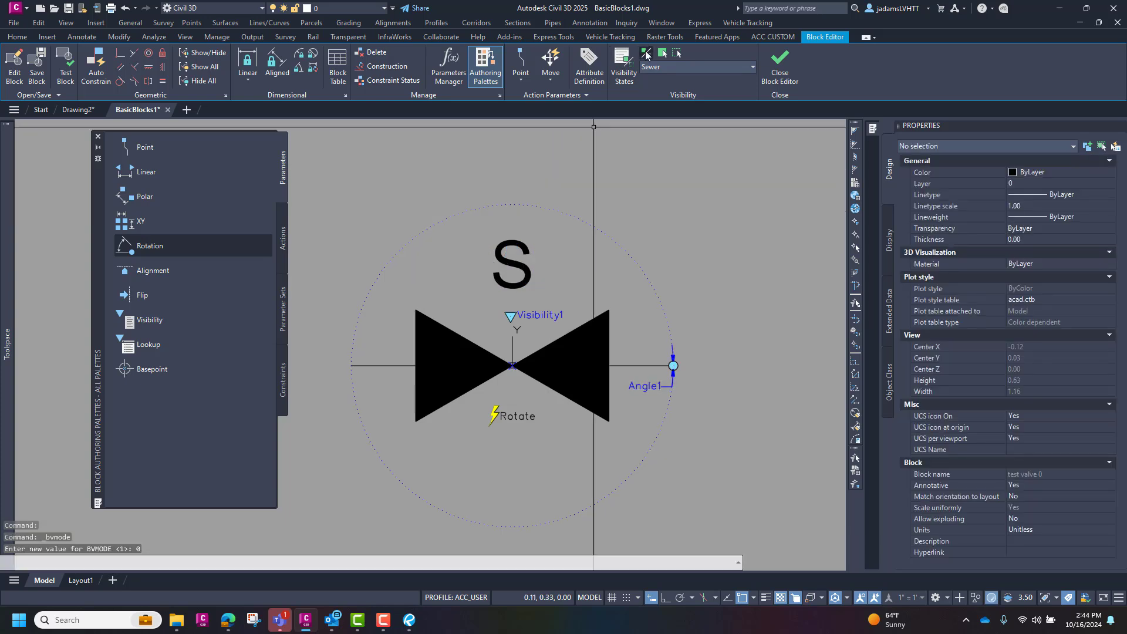
{"action": "left_click", "coordinate": [645, 54]}
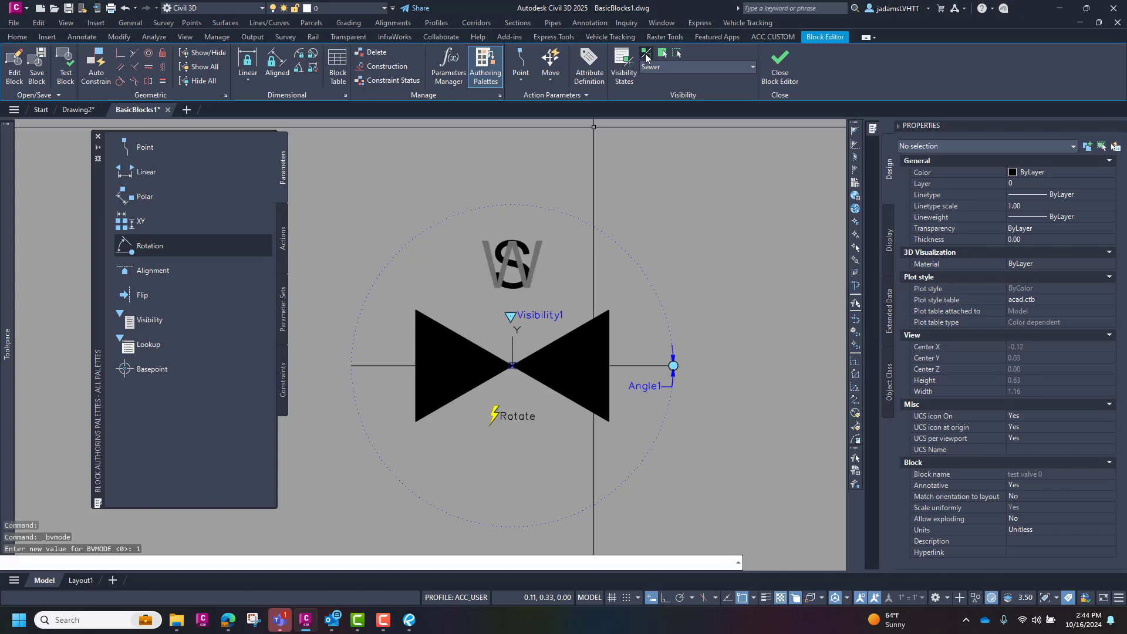
{"action": "left_click", "coordinate": [646, 54]}
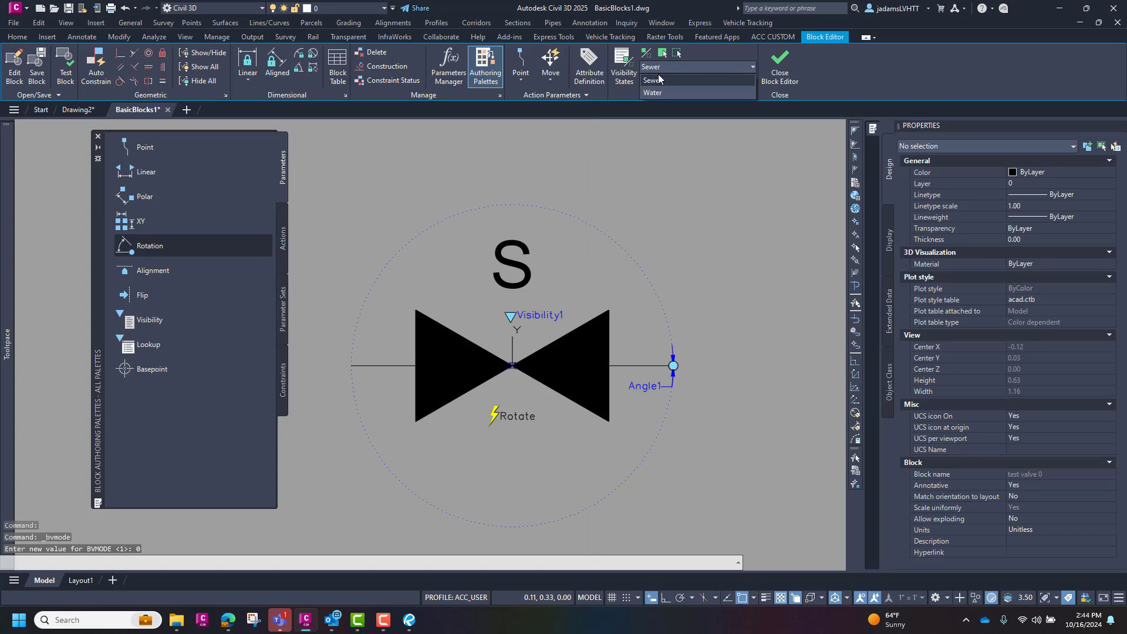
Step: Make the S label invisible in the Water state, then close the Block Editor
{"action": "left_click", "coordinate": [653, 93]}
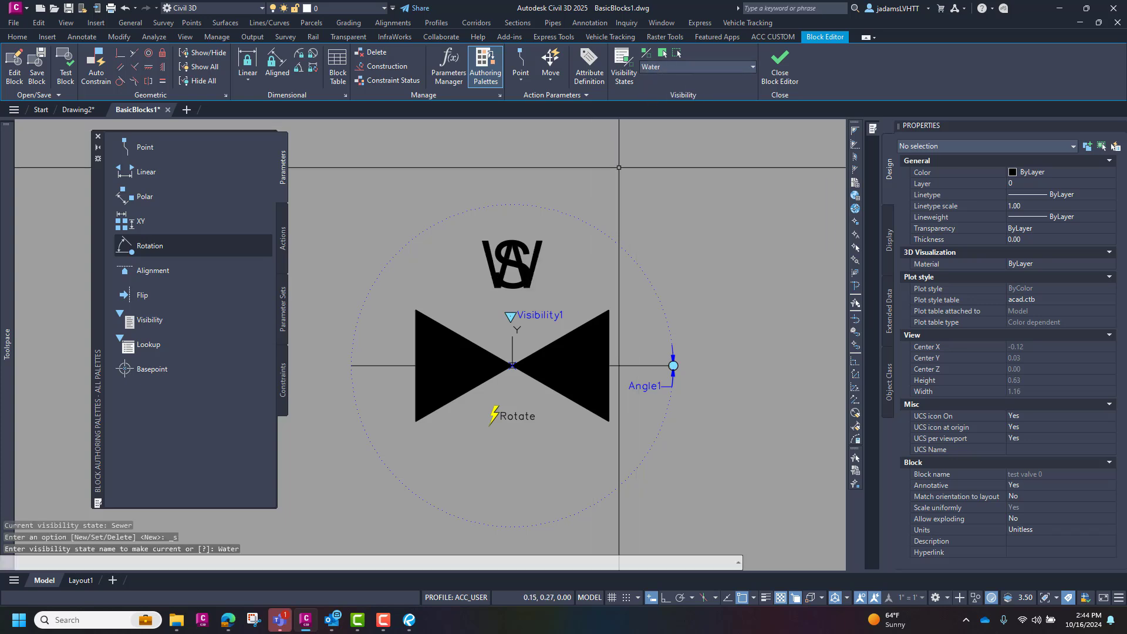
{"action": "left_click", "coordinate": [679, 52]}
{"action": "left_click", "coordinate": [521, 241]}
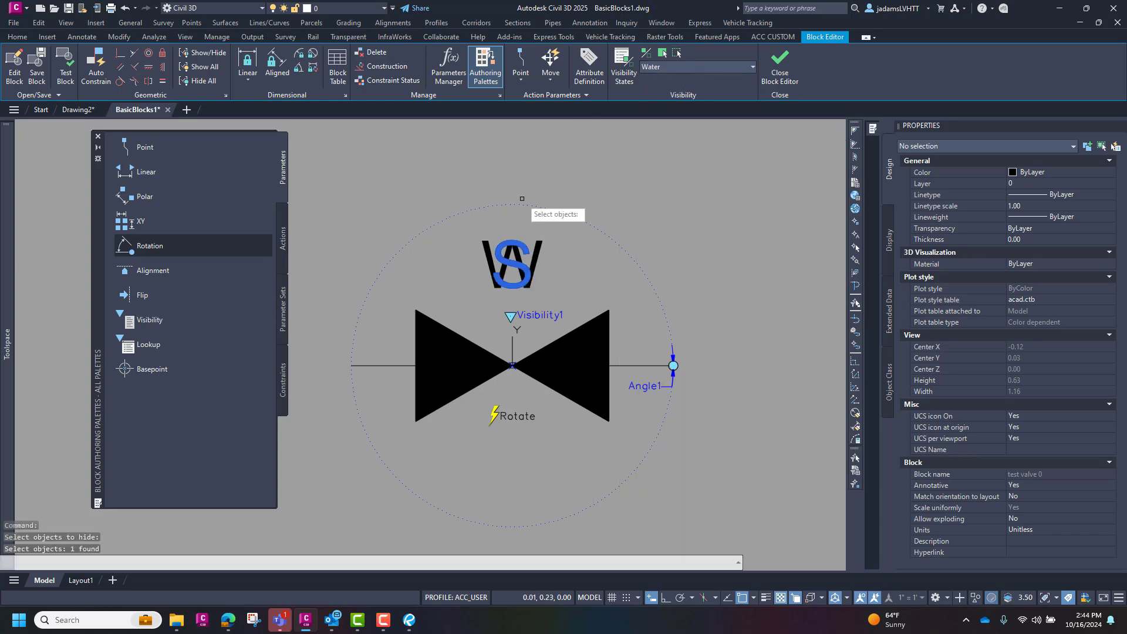
{"action": "key", "text": "Return"}
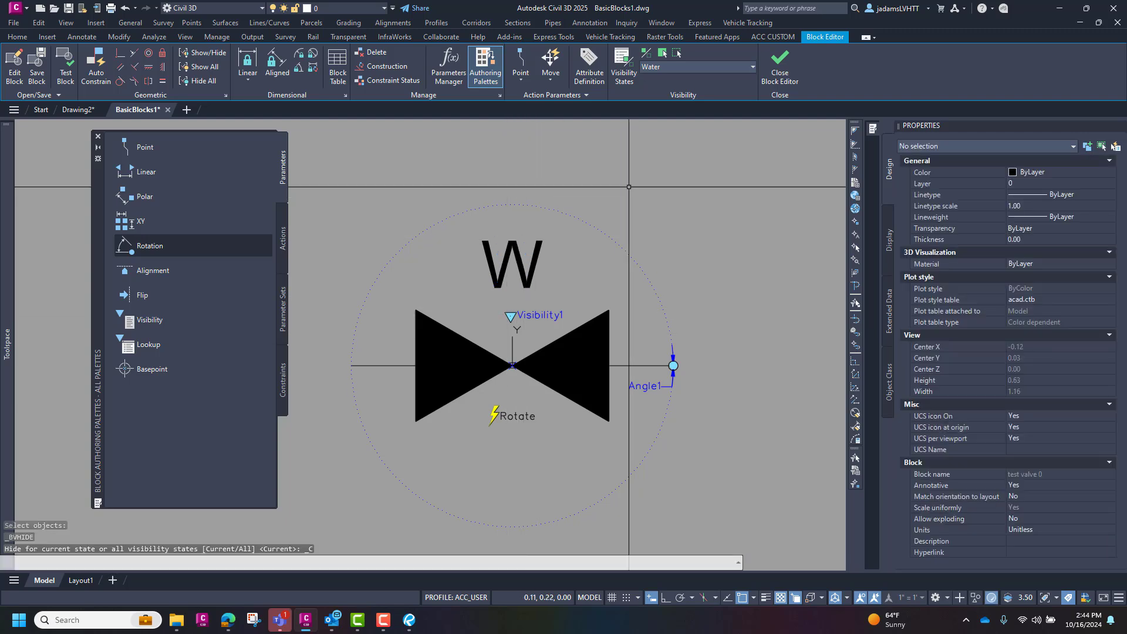
{"action": "left_click", "coordinate": [773, 72]}
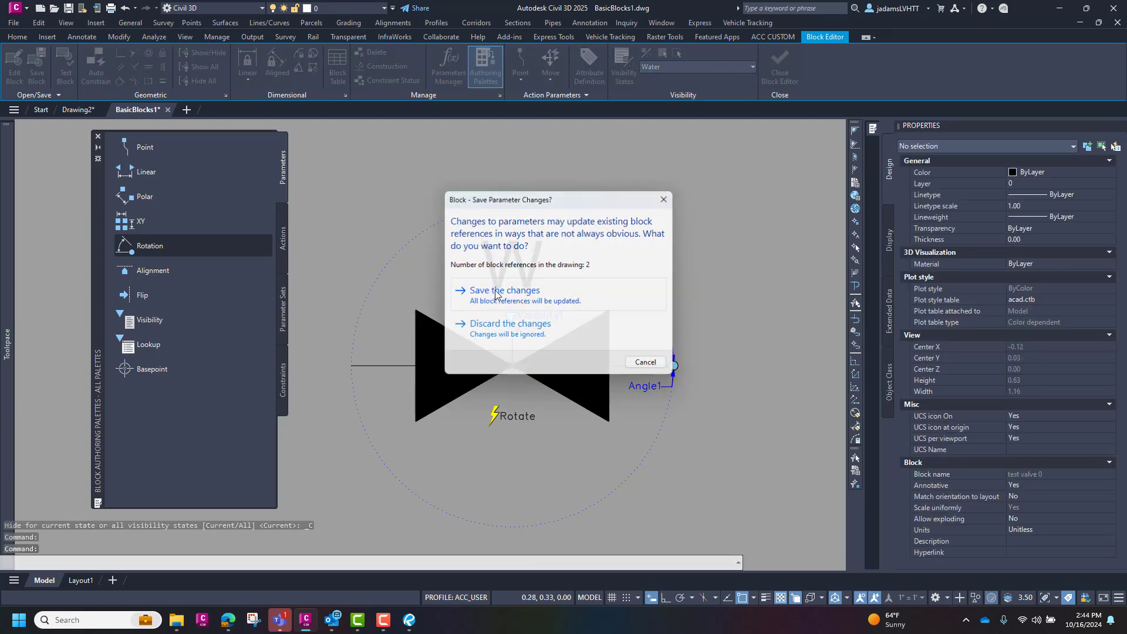
Step: Save the block and switch the placed valve to the Water state so it shows W
{"action": "left_click", "coordinate": [516, 292]}
{"action": "left_click", "coordinate": [529, 267]}
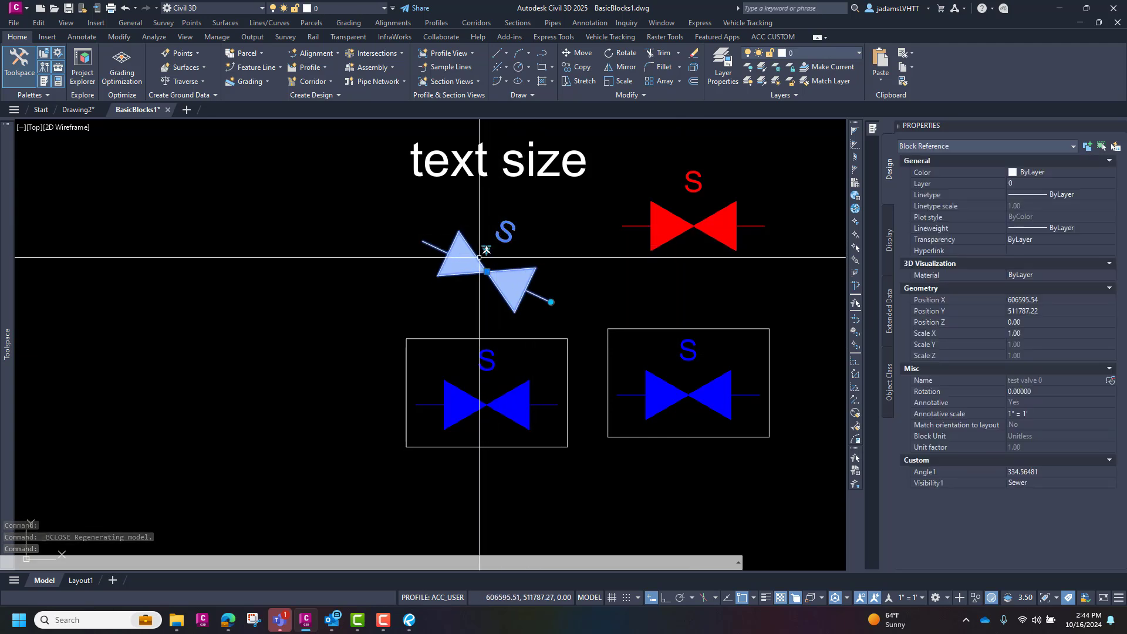
{"action": "left_click", "coordinate": [485, 252]}
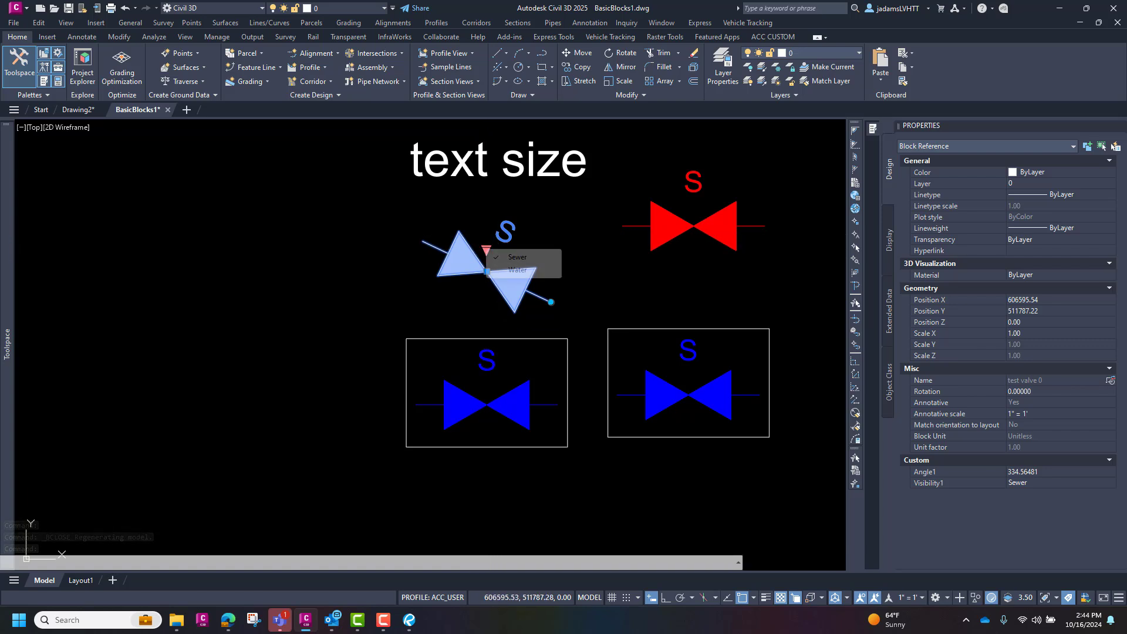
{"action": "left_click", "coordinate": [512, 273]}
{"action": "key", "text": "Escape"}
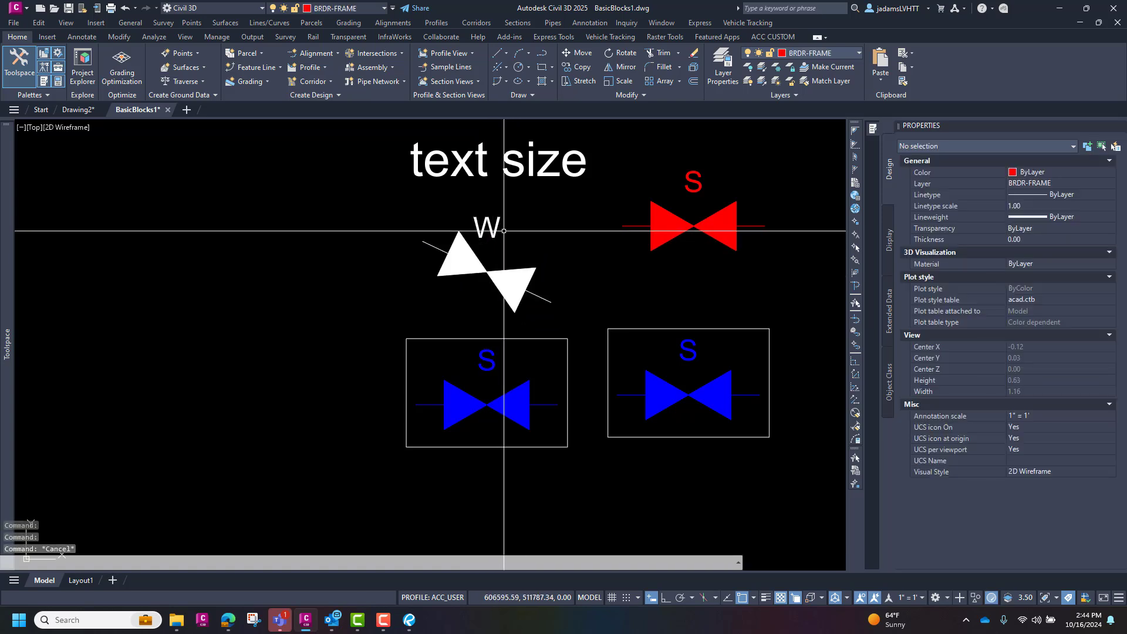
Step: Rotate the placed valve twice with its Angle1 grip, ending near the original angle
{"action": "left_click", "coordinate": [514, 261]}
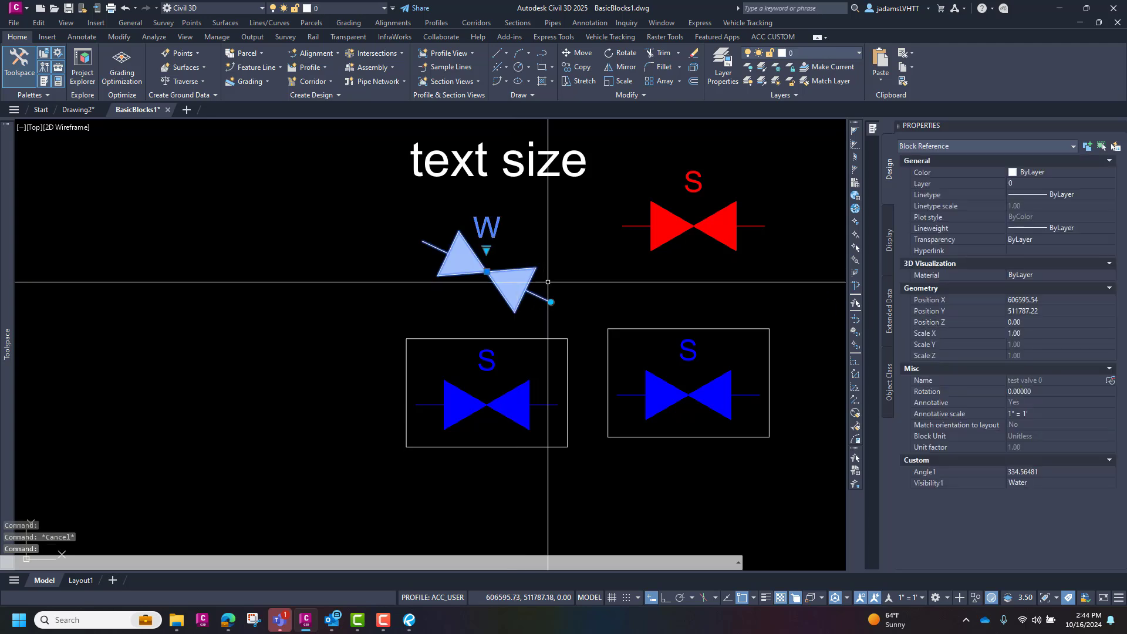
{"action": "left_click", "coordinate": [551, 302]}
{"action": "left_click", "coordinate": [543, 227]}
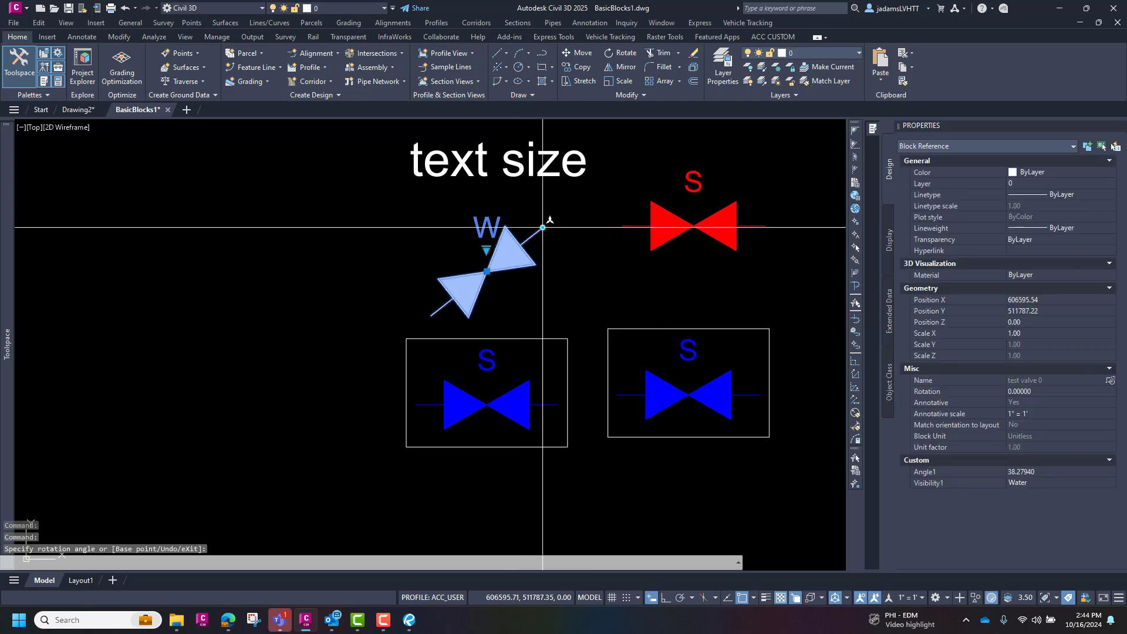
{"action": "left_click", "coordinate": [545, 309]}
{"action": "left_click", "coordinate": [546, 309]}
{"action": "left_click", "coordinate": [542, 241]}
{"action": "left_click", "coordinate": [546, 309]}
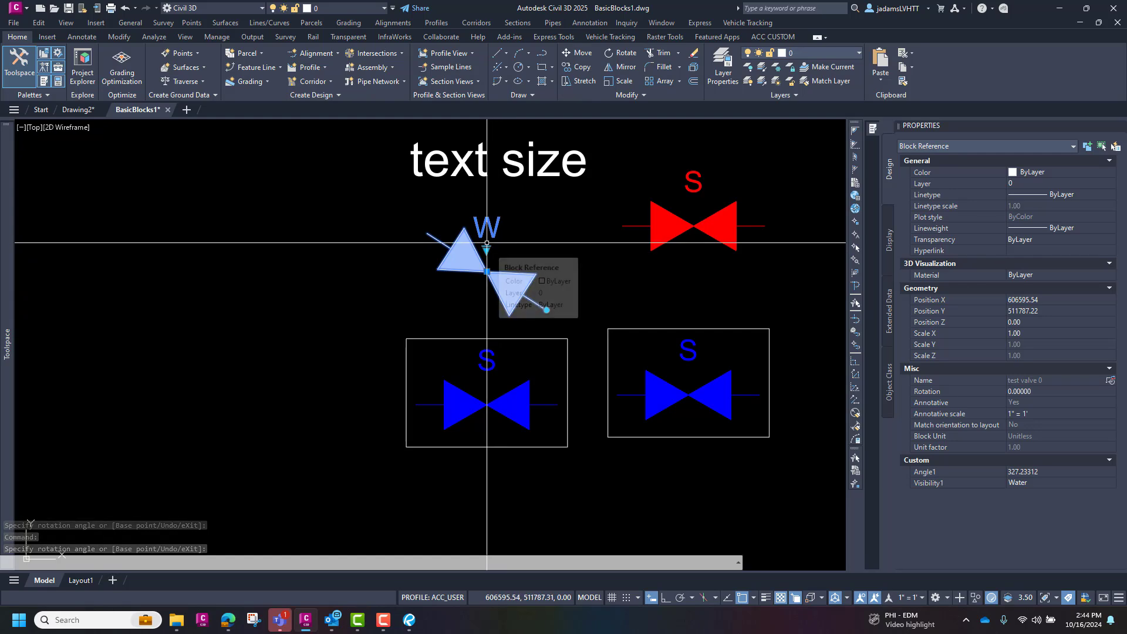
Step: Reopen test valve 0 in the Block Editor with BE
{"action": "type", "text": "be"}
{"action": "key", "text": "Return"}
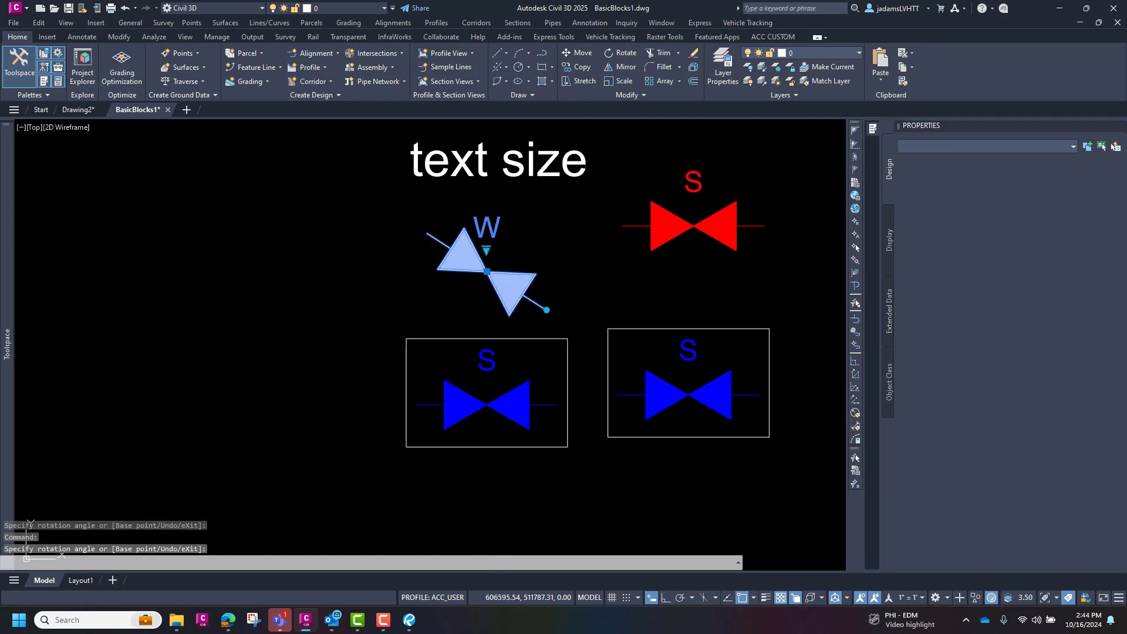
{"action": "key", "text": "Return"}
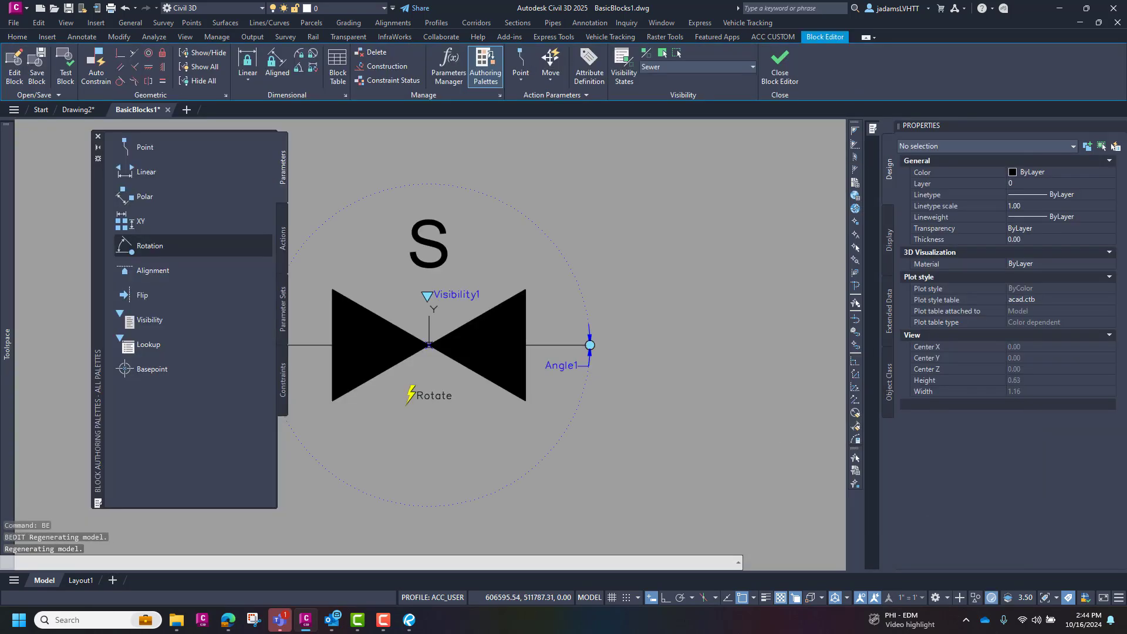
Step: Add the valve and both S and W labels to the Rotate action, then close the editor
{"action": "left_click", "coordinate": [646, 53]}
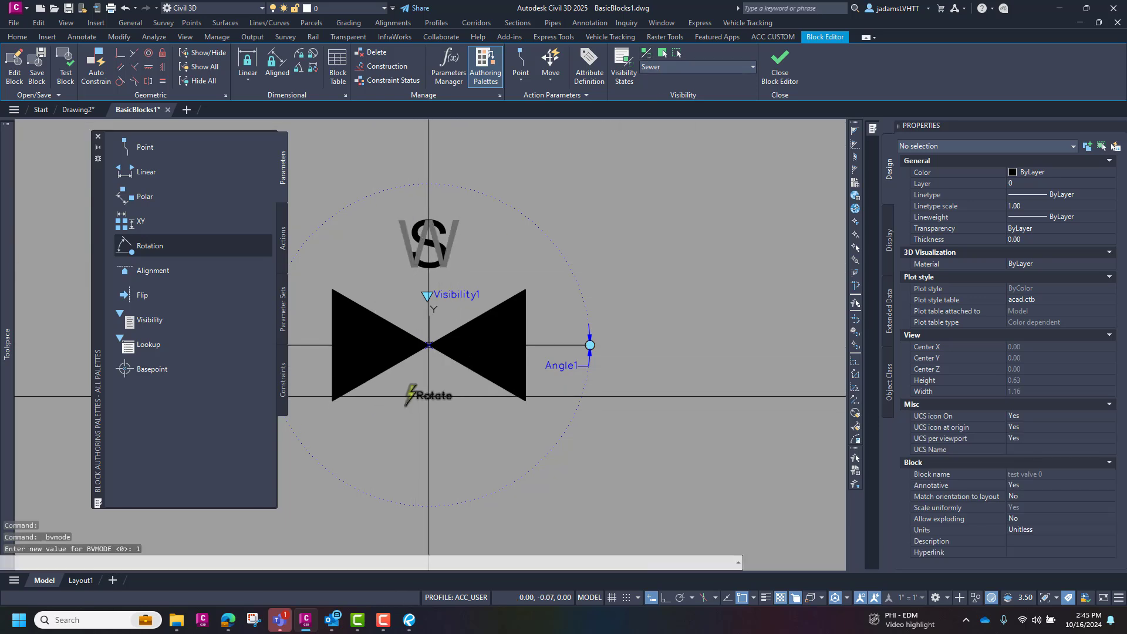
{"action": "double_click", "coordinate": [427, 397]}
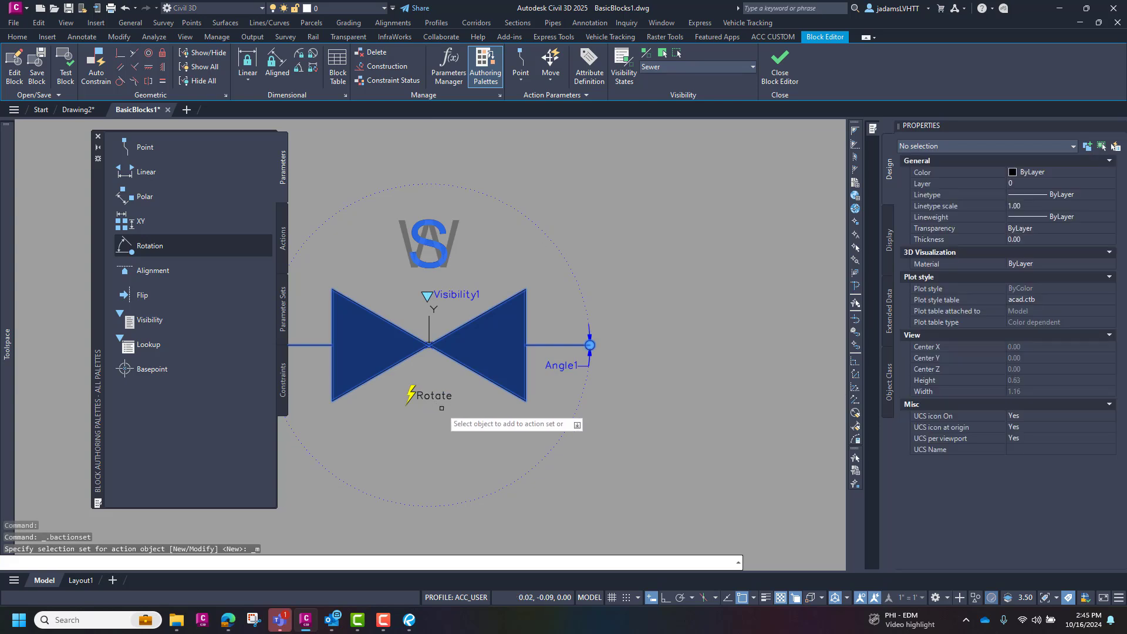
{"action": "scroll", "coordinate": [588, 369], "scroll_direction": "down", "scroll_amount": 2}
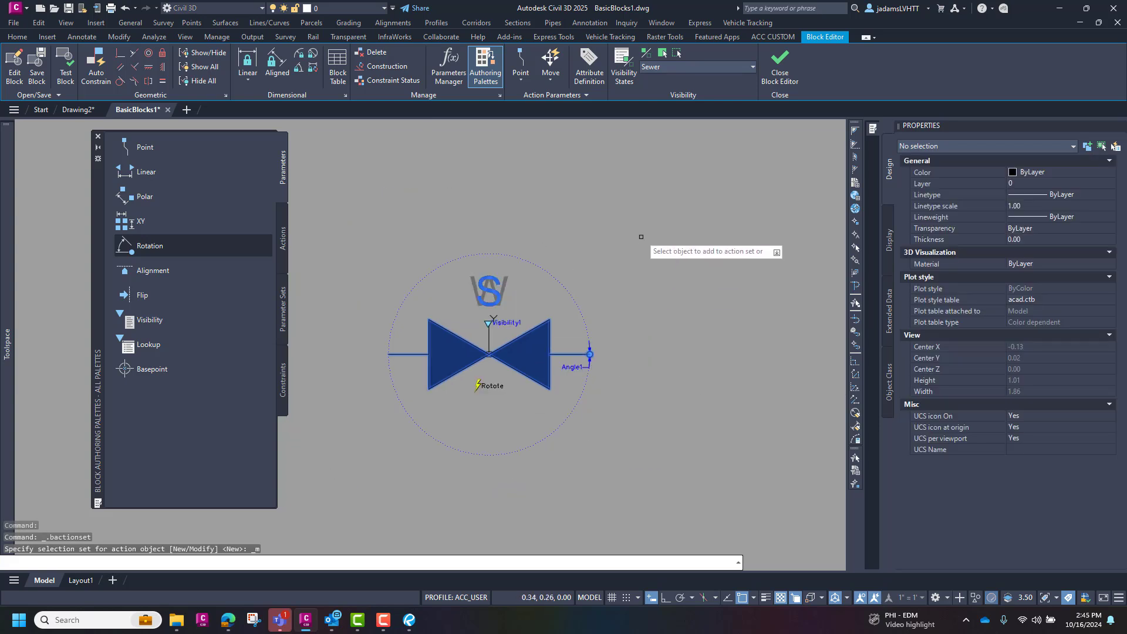
{"action": "left_click", "coordinate": [641, 229]}
{"action": "left_click", "coordinate": [383, 457]}
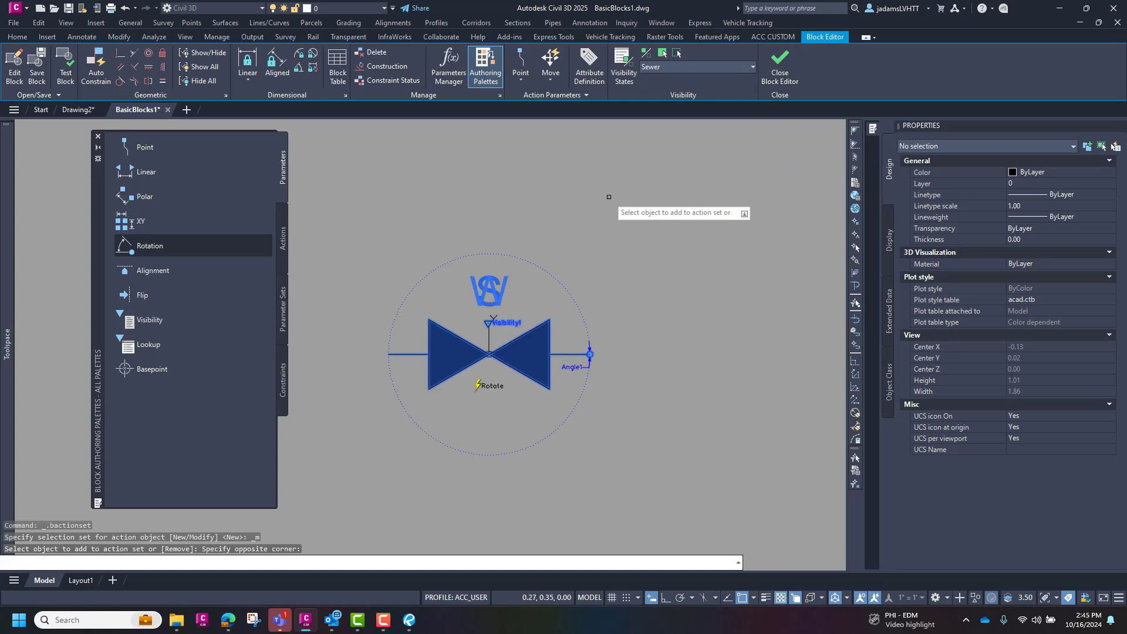
{"action": "left_click", "coordinate": [608, 196]}
{"action": "left_click", "coordinate": [792, 58]}
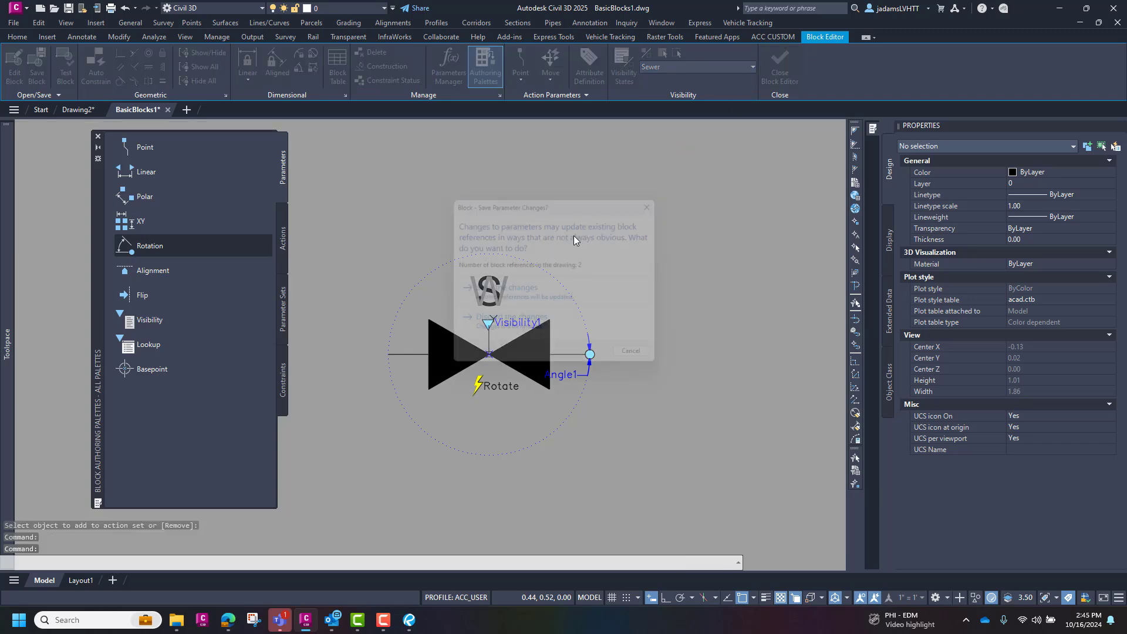
Step: Save the block and rotate the placed valve with its Angle1 grip
{"action": "left_click", "coordinate": [528, 293]}
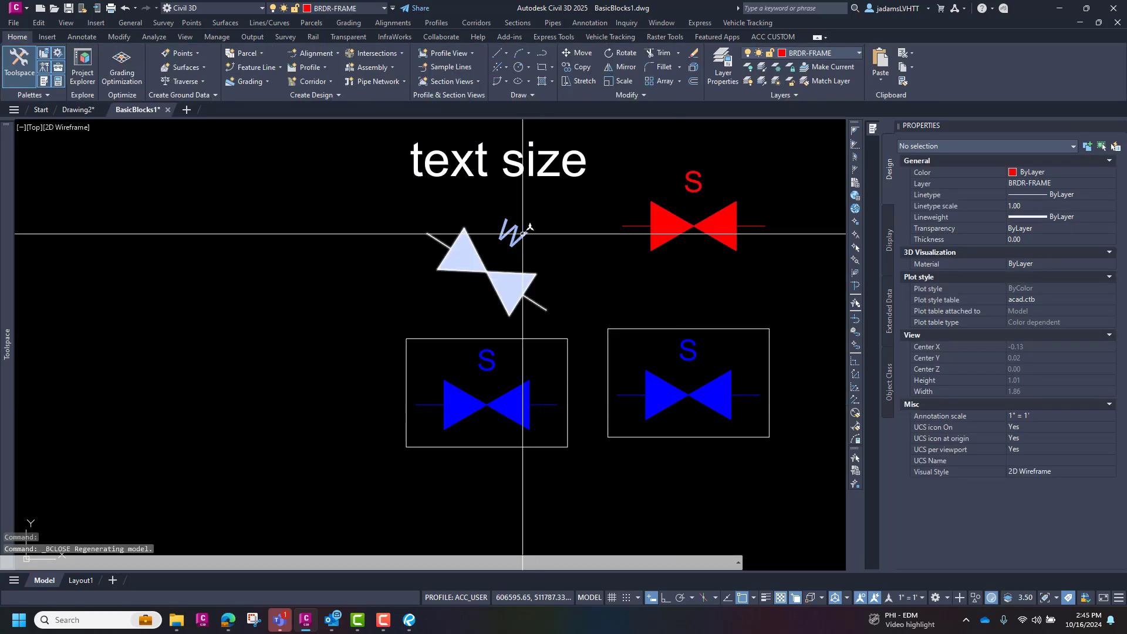
{"action": "left_click", "coordinate": [530, 273]}
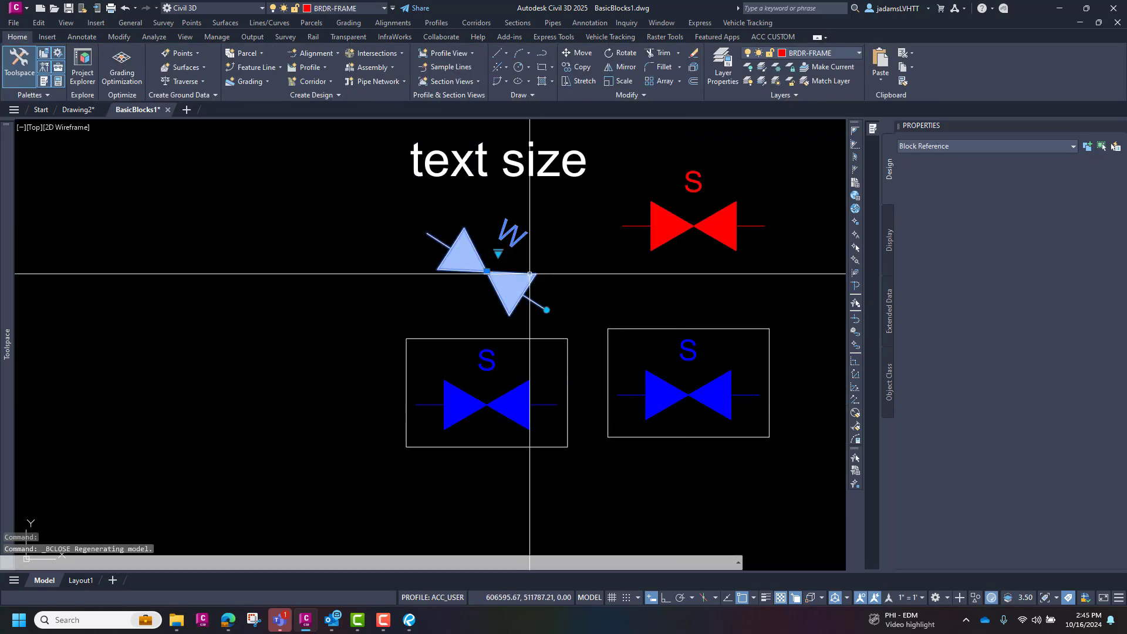
{"action": "left_click", "coordinate": [547, 309]}
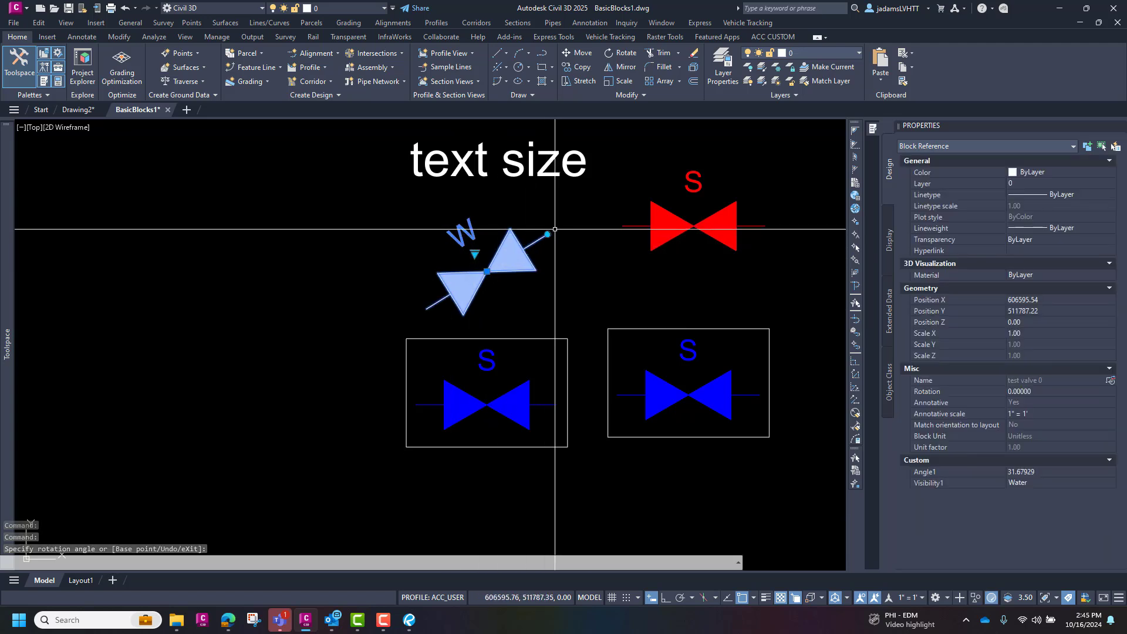
{"action": "left_click", "coordinate": [550, 319]}
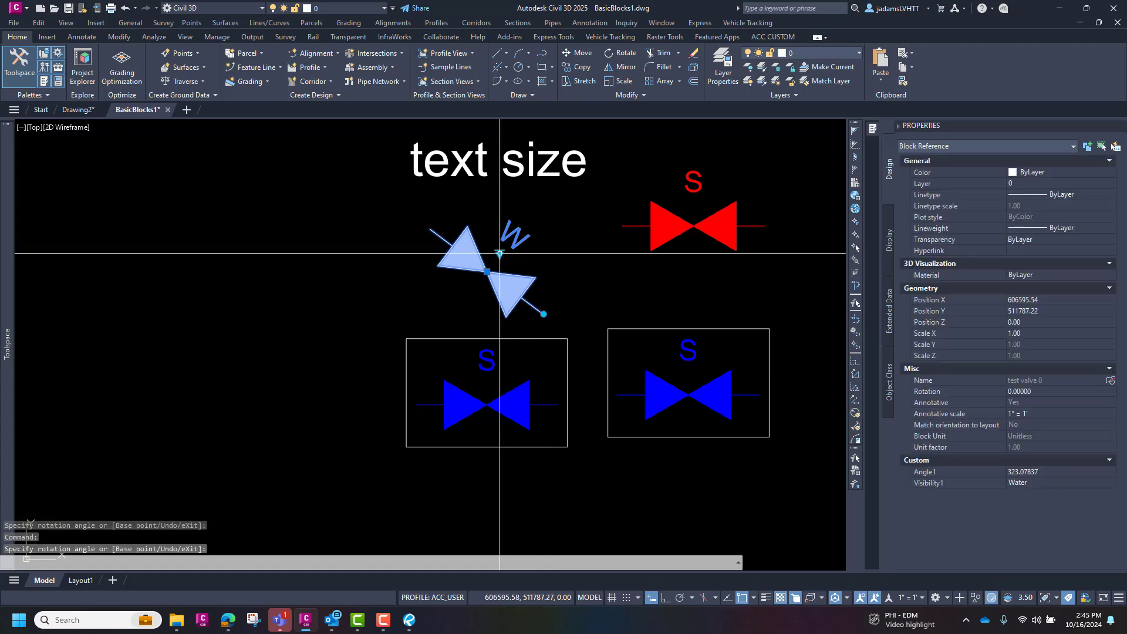
Step: Toggle the valve between Sewer and Water, then rotate it again to about 337°
{"action": "left_click", "coordinate": [525, 265]}
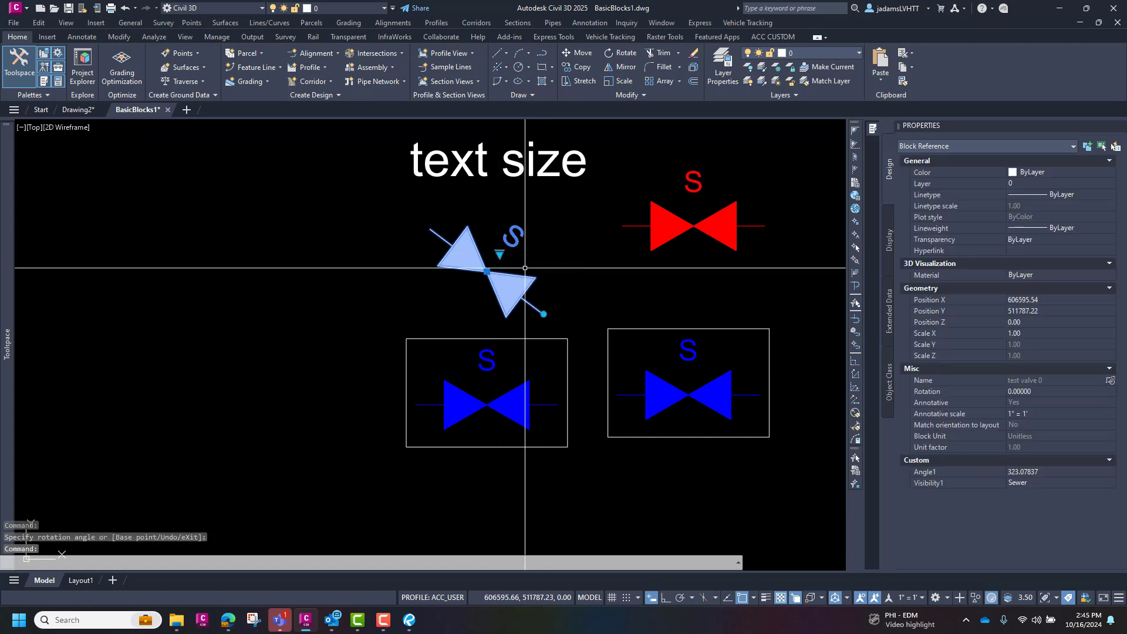
{"action": "left_click", "coordinate": [500, 256]}
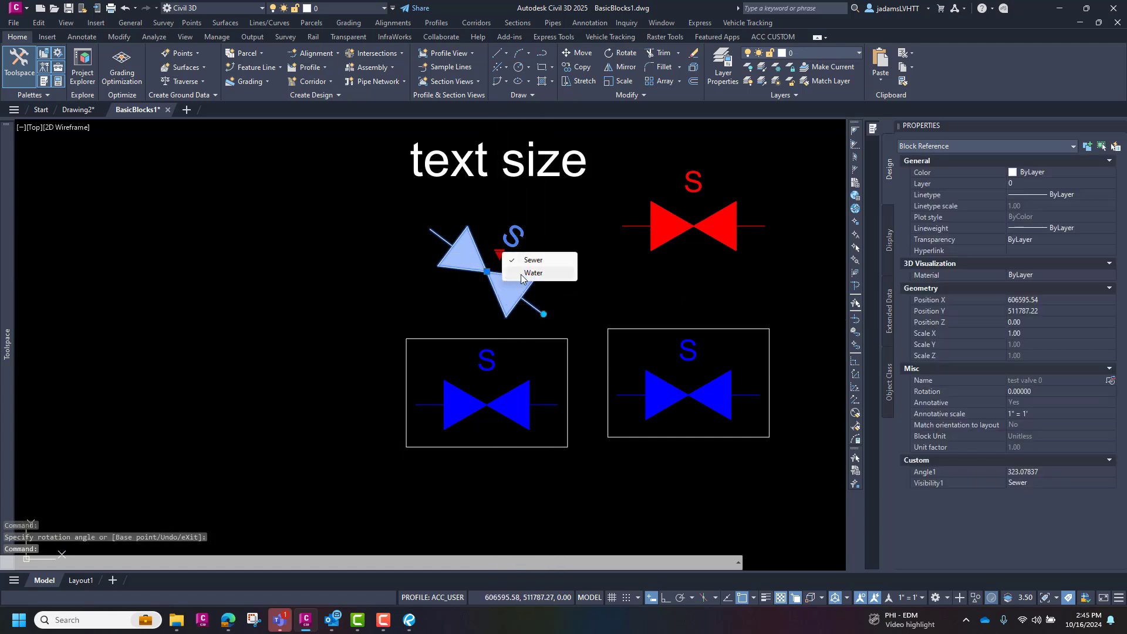
{"action": "left_click", "coordinate": [520, 273]}
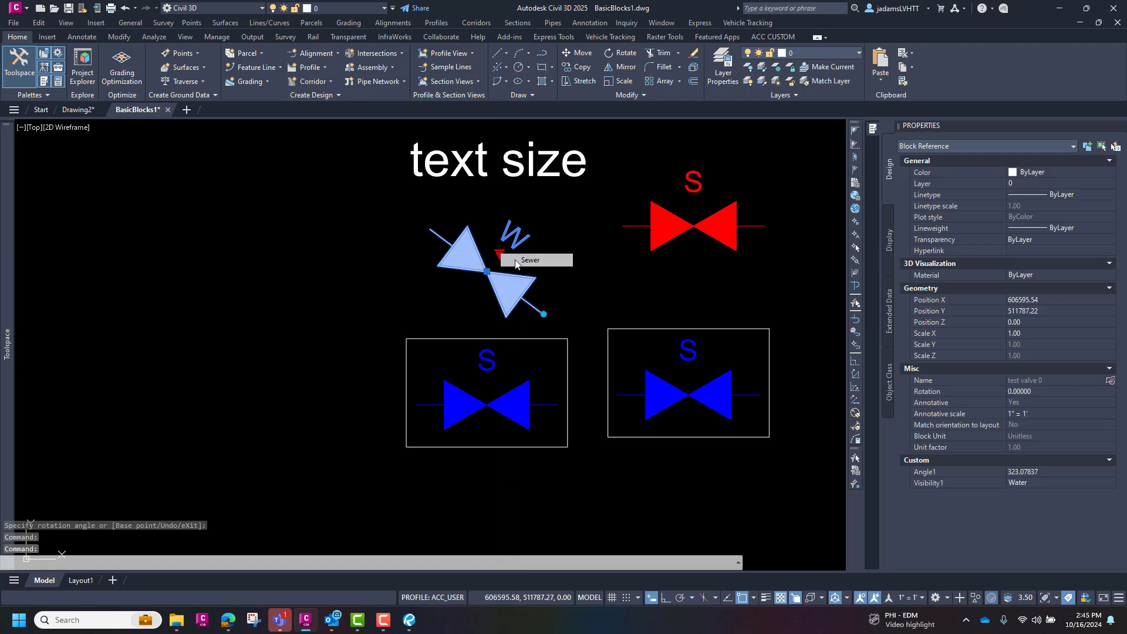
{"action": "left_click", "coordinate": [515, 261]}
{"action": "left_click", "coordinate": [531, 251]}
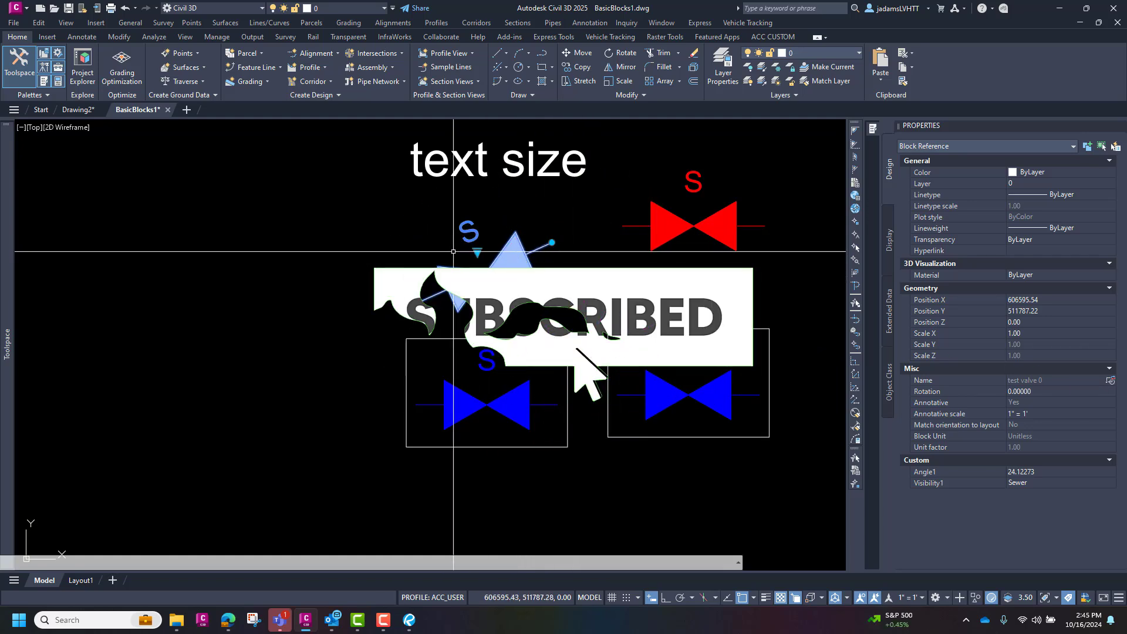
{"action": "left_click", "coordinate": [551, 242]}
{"action": "left_click", "coordinate": [552, 302]}
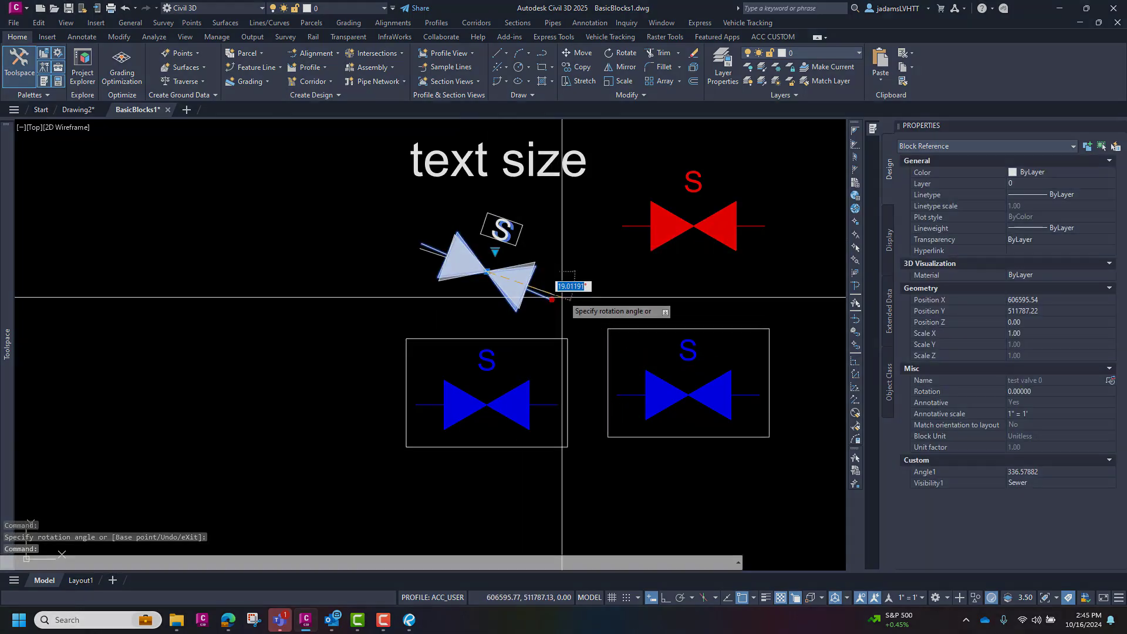